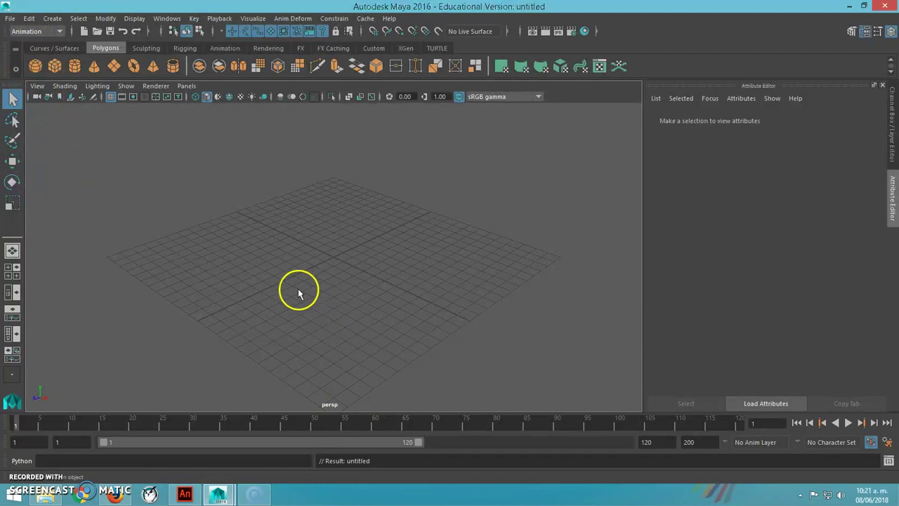
# - Open the Time Slider preferences and set the playback speed to Real-time [24 fps]
pyautogui.click(871, 443)
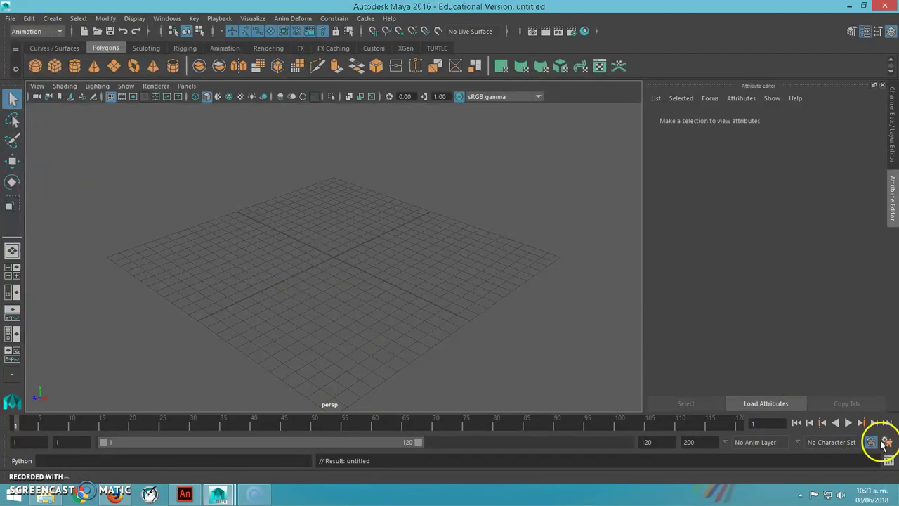
pyautogui.click(888, 444)
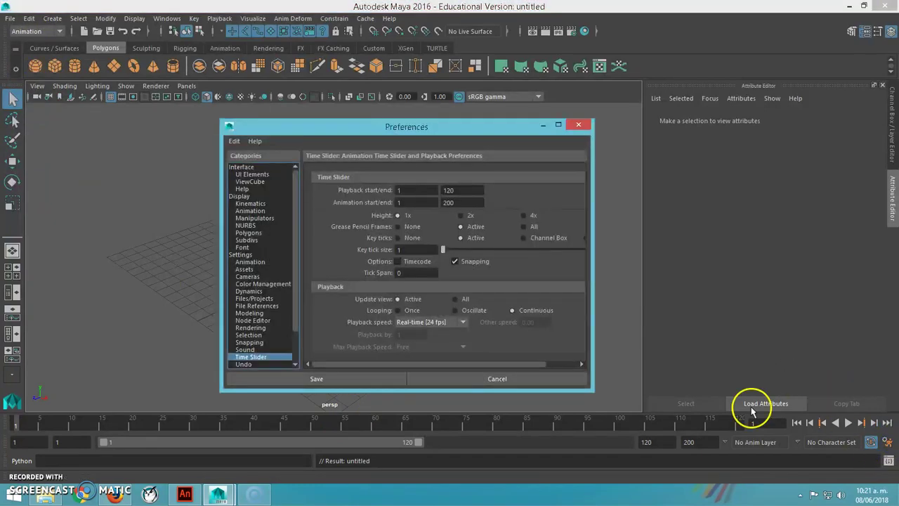
pyautogui.click(409, 322)
pyautogui.click(407, 345)
pyautogui.click(421, 321)
pyautogui.click(414, 334)
pyautogui.click(406, 323)
pyautogui.click(411, 344)
pyautogui.click(296, 333)
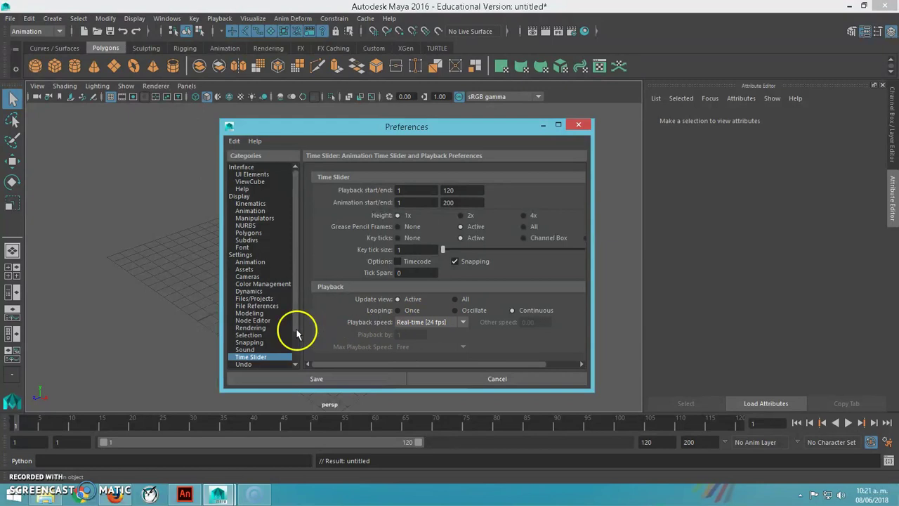
# - Check the animation preferences and the working time unit of Film (24 fps), and save the preferences
pyautogui.click(245, 264)
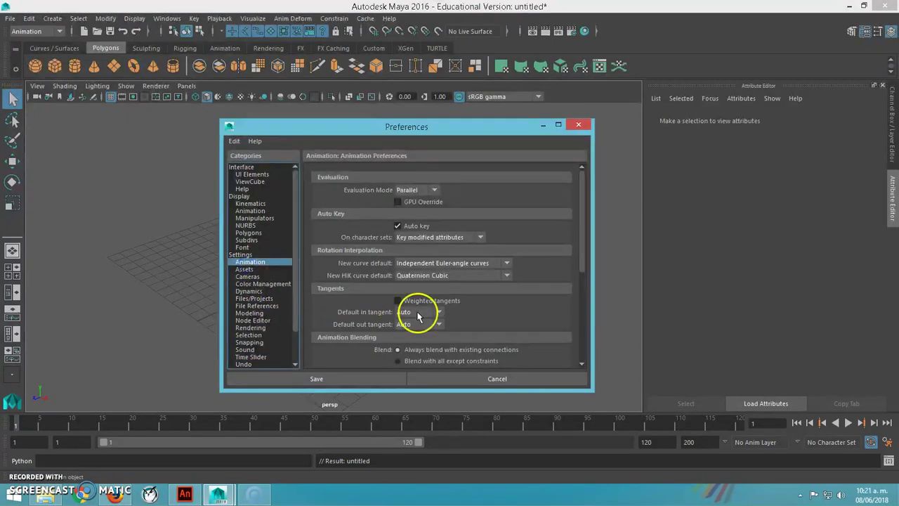
pyautogui.click(237, 254)
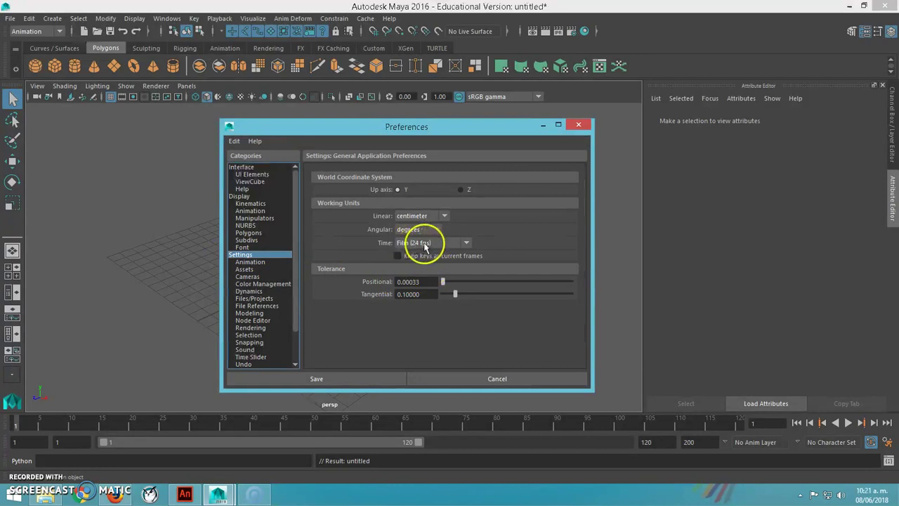
pyautogui.click(318, 379)
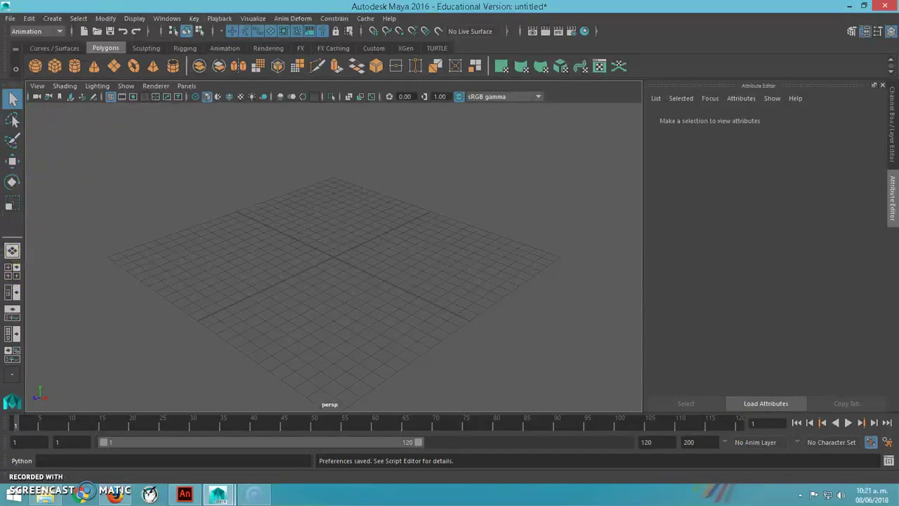
# - Look through the outliner, hypershade and graph editor layouts and set the workspace to the four-view layout
pyautogui.click(12, 271)
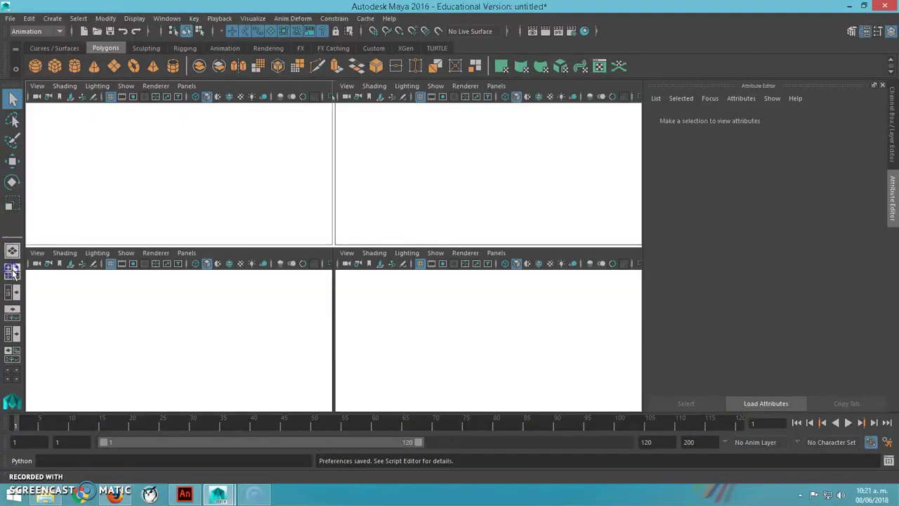
pyautogui.click(11, 295)
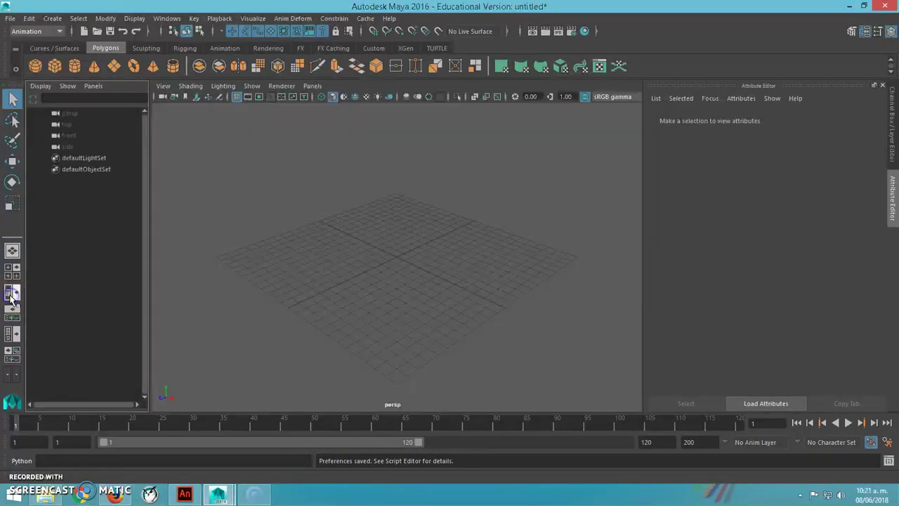
pyautogui.click(12, 335)
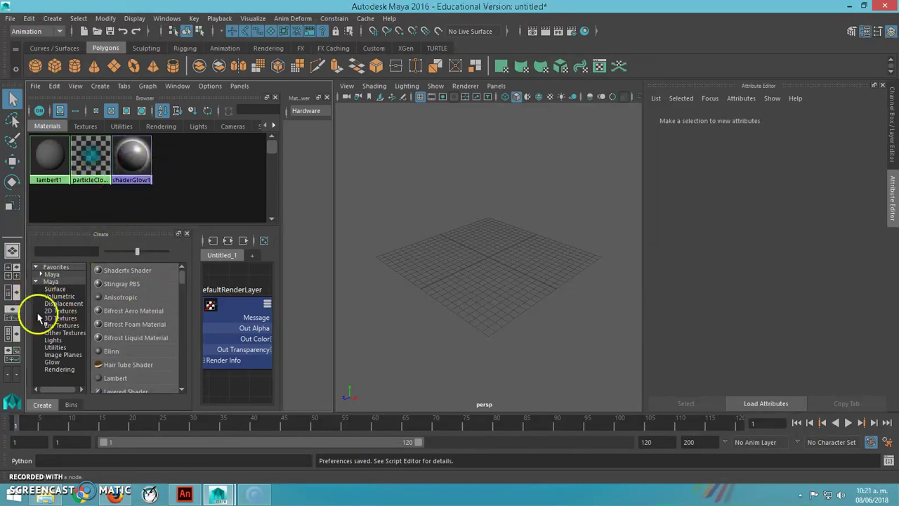
pyautogui.click(12, 353)
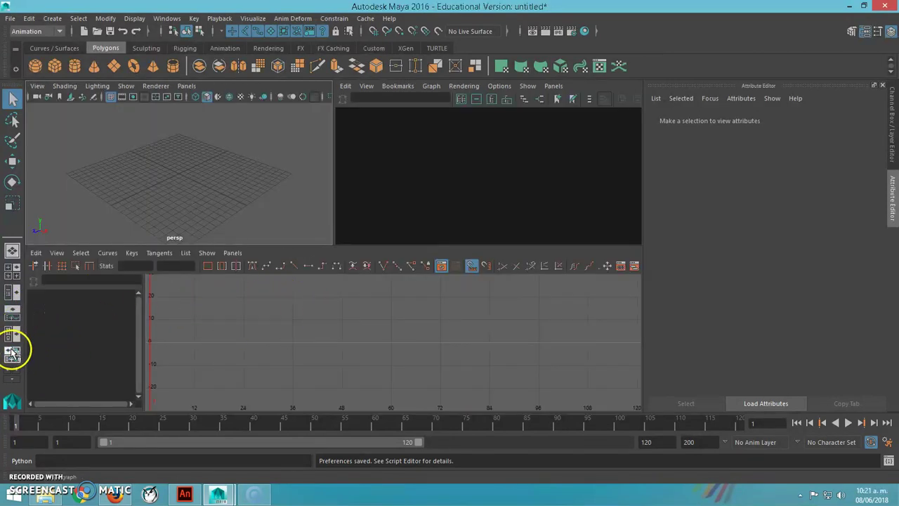
pyautogui.click(9, 274)
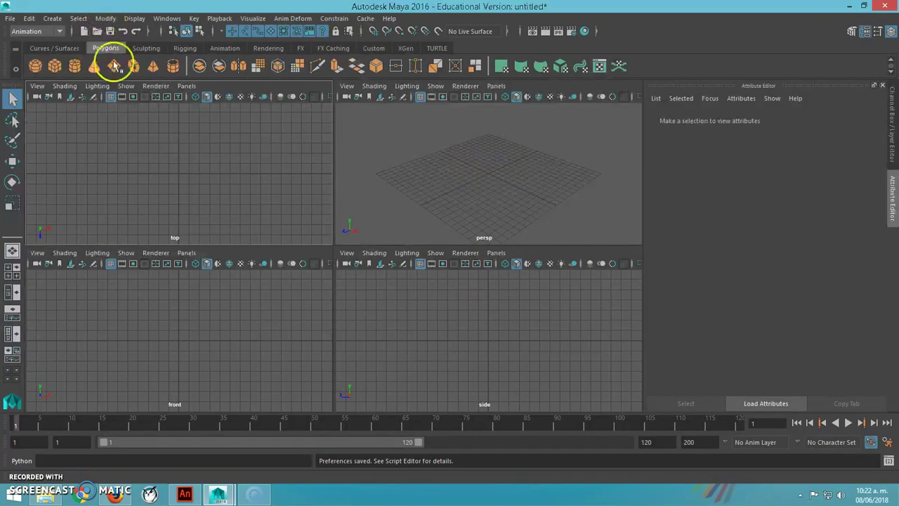
# - Open the creation options for a polygon primitive plane
pyautogui.click(70, 48)
pyautogui.click(105, 48)
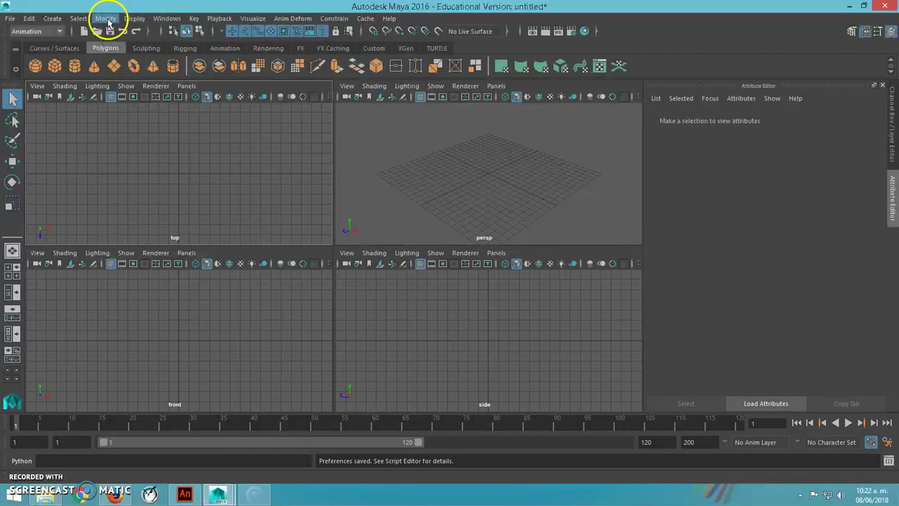
pyautogui.click(55, 19)
pyautogui.moveTo(58, 46)
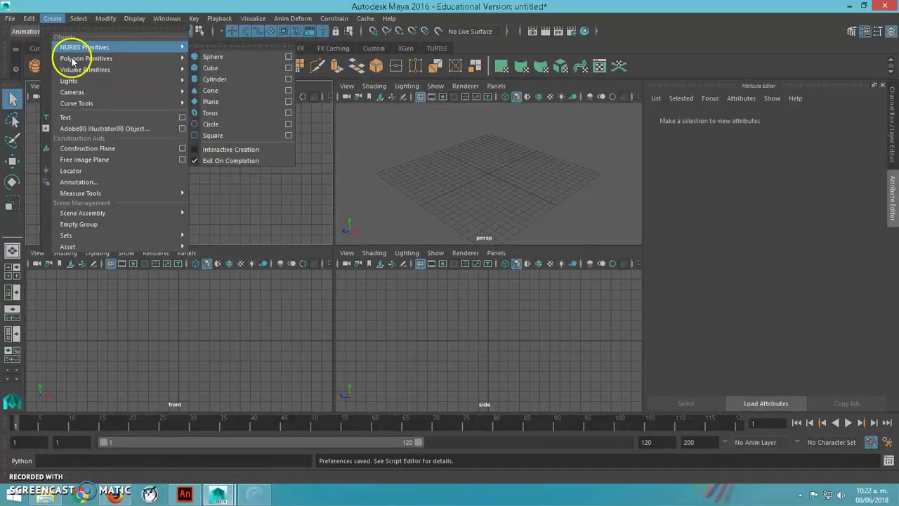
pyautogui.moveTo(81, 60)
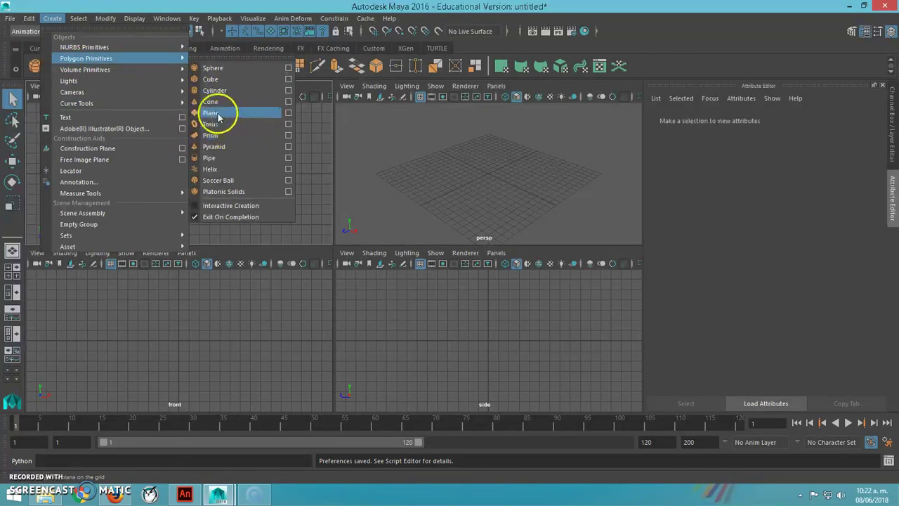
pyautogui.click(288, 113)
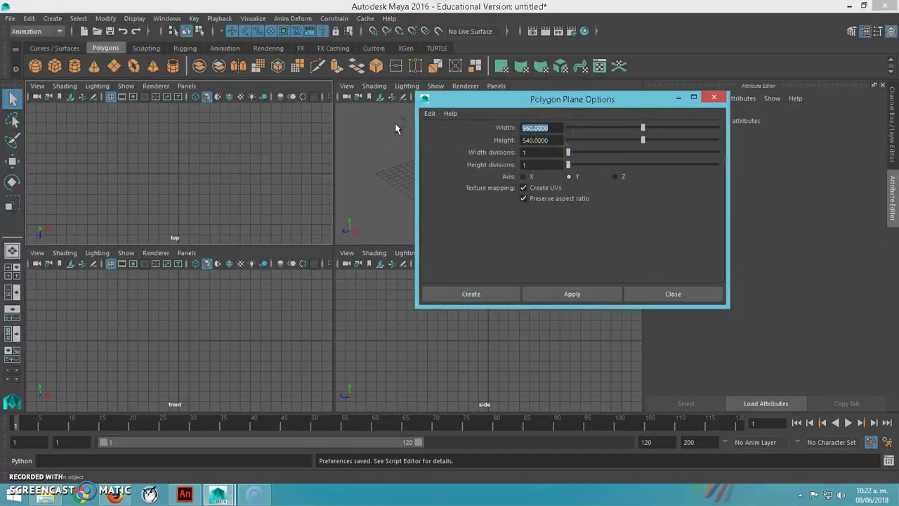
# - Set the new plane's width and height to 100 with 10 width divisions and 10 height divisions
pyautogui.write('100')
pyautogui.press('Tab')
pyautogui.write('1000')
pyautogui.press('BackSpace')
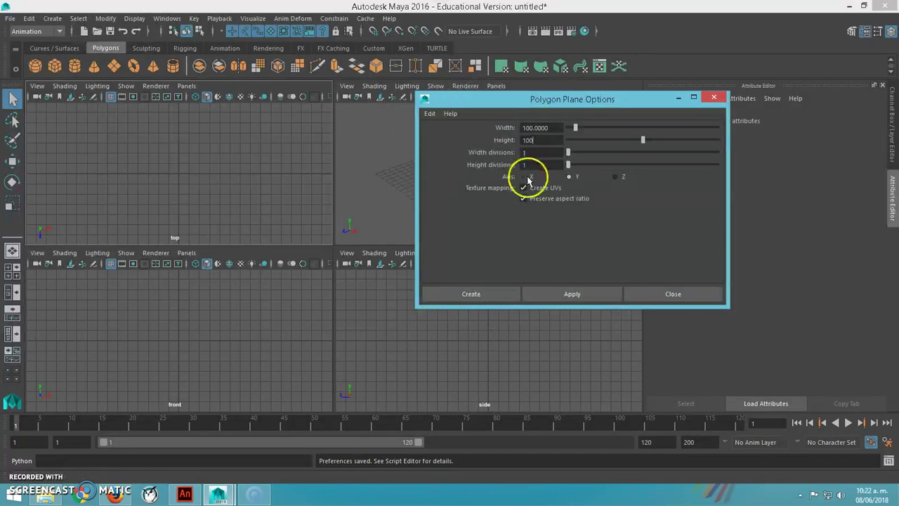
pyautogui.press('Tab')
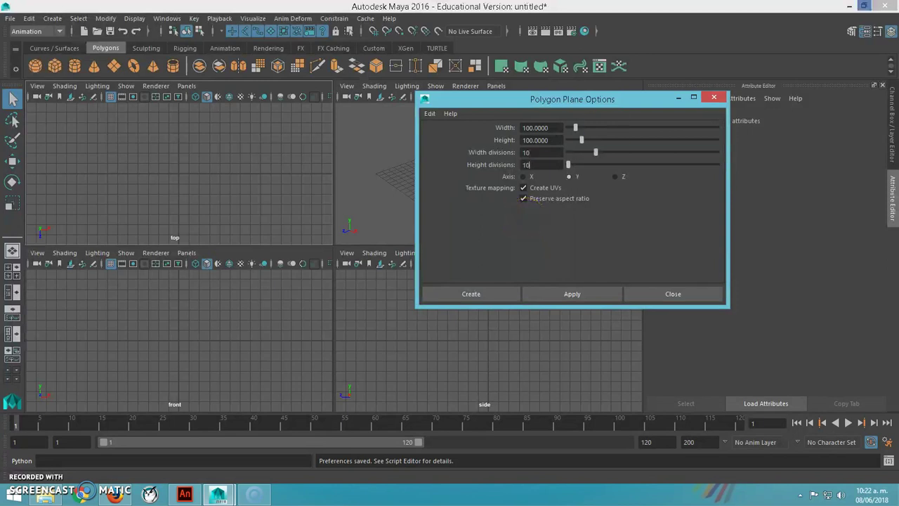
# - Change the new plane's width to 960 and its height to 540
pyautogui.moveTo(552, 128); pyautogui.dragTo(463, 121)
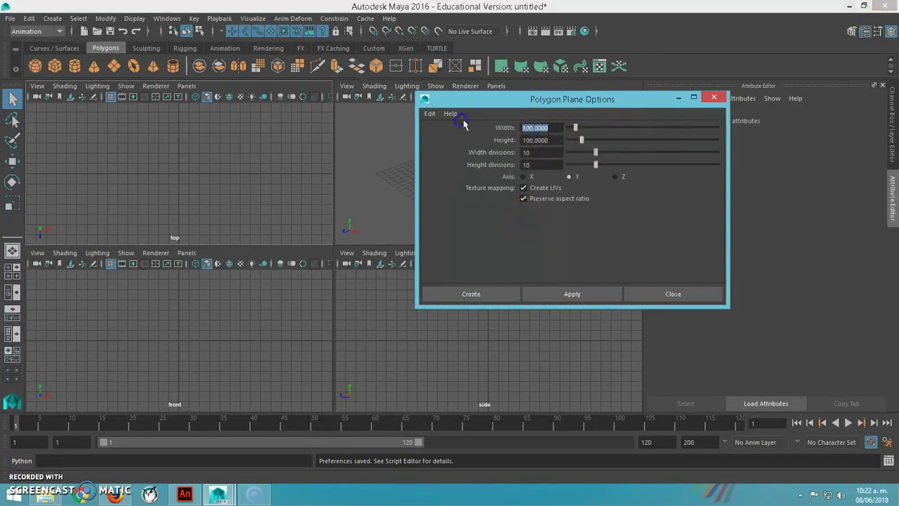
pyautogui.write('960')
pyautogui.press('Tab')
pyautogui.write('540')
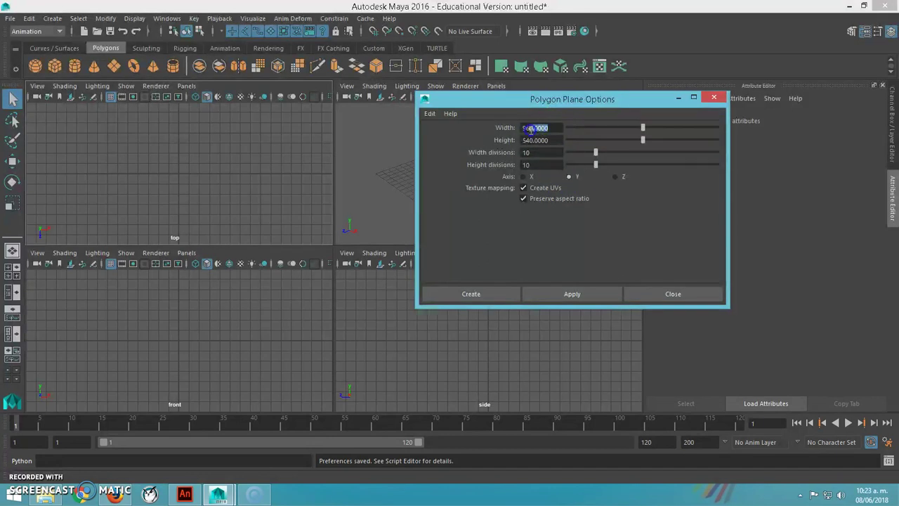
# - Create a polygon plane 96 wide and 54 high with 1 width division and 1 height division
pyautogui.write('96')
pyautogui.click(538, 140)
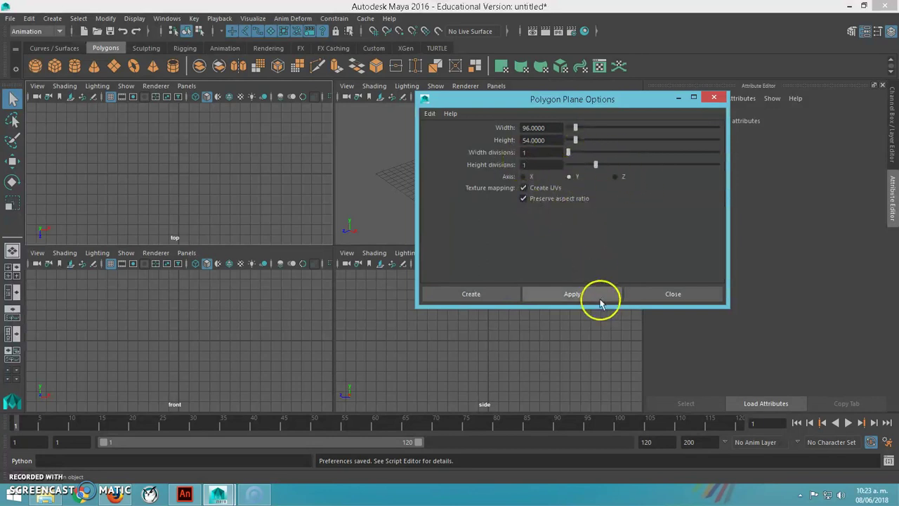
pyautogui.click(480, 295)
pyautogui.click(532, 200)
pyautogui.scroll(-5, 531, 194)
pyautogui.click(531, 194)
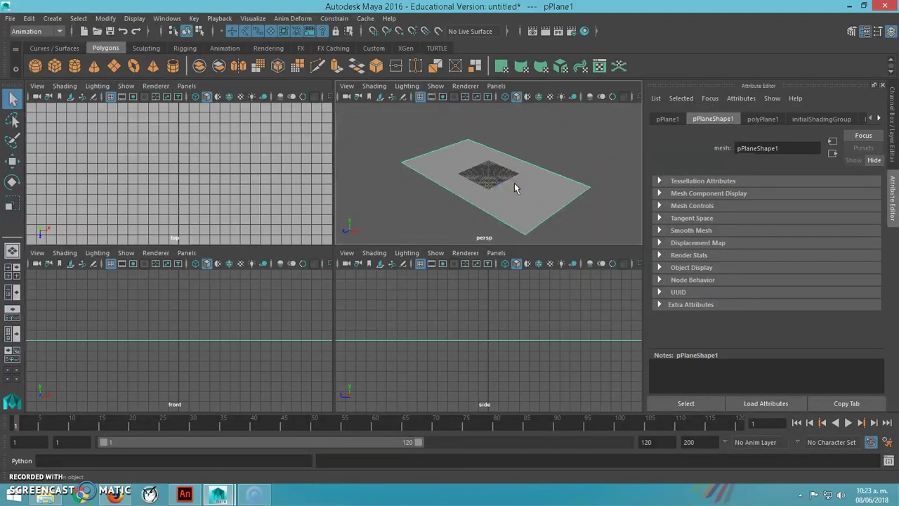
# - Show the plane's channel values and set its Rotate X to 90 so it stands upright
pyautogui.press('e')
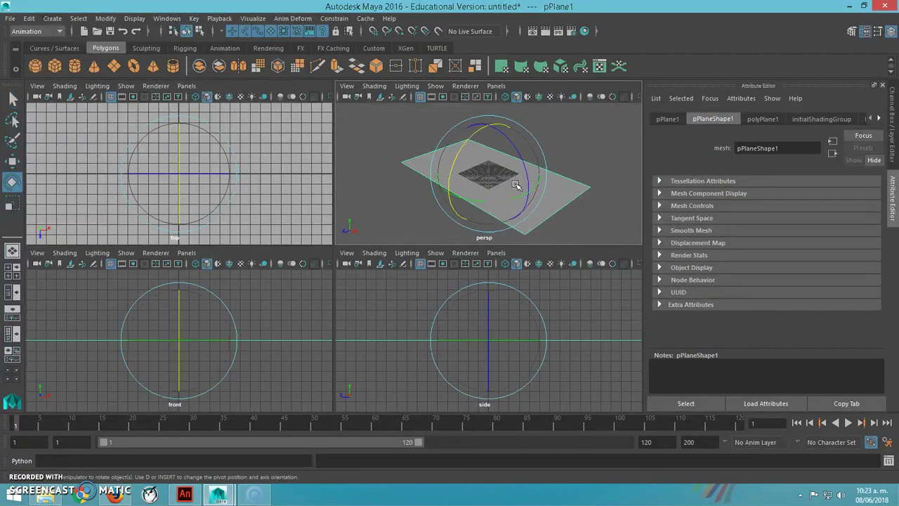
pyautogui.click(890, 34)
pyautogui.click(891, 34)
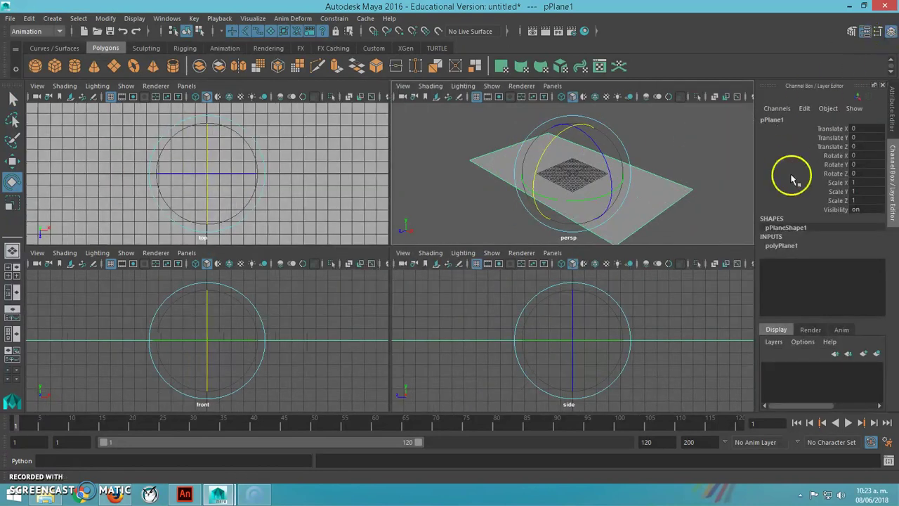
pyautogui.click(839, 156)
pyautogui.click(862, 155)
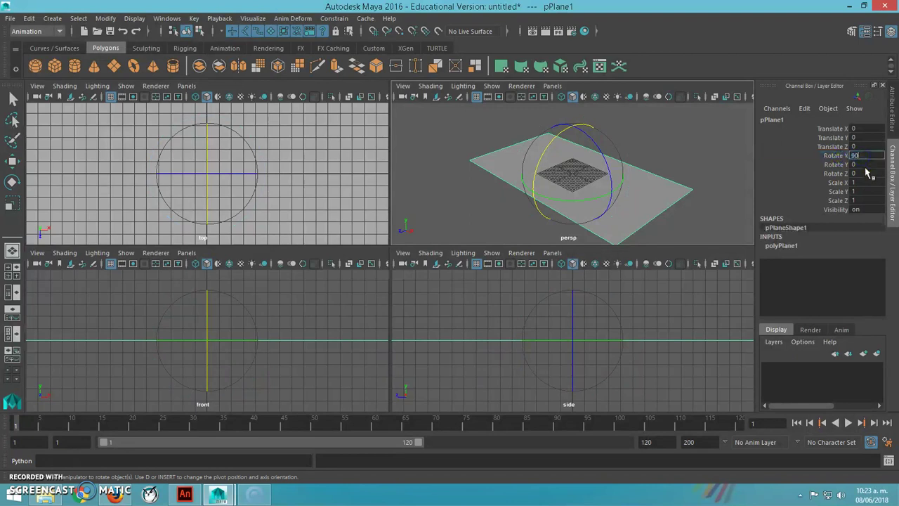
pyautogui.press('Return')
pyautogui.click(835, 156)
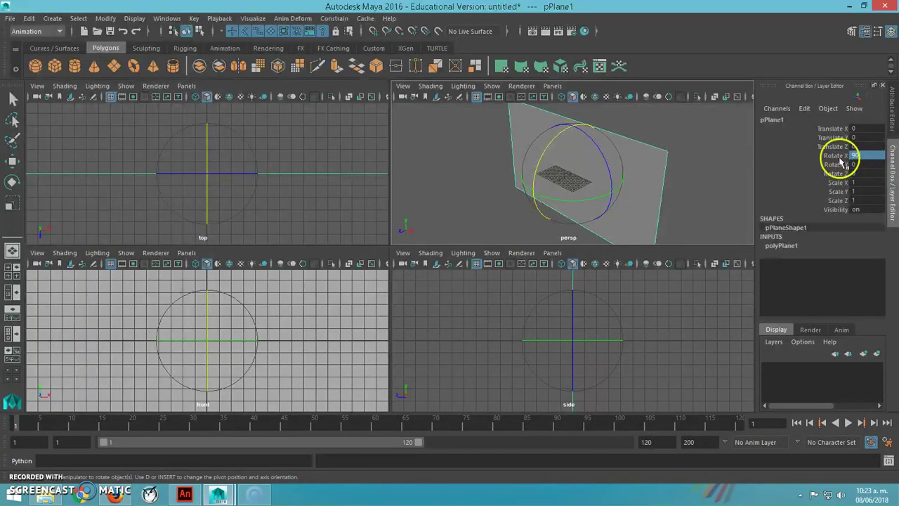
# - Try to scale the plane uniformly to about -0.169 on all axes, and undo the scaling
pyautogui.click(580, 175)
pyautogui.moveTo(581, 176)
pyautogui.mouseDown()
pyautogui.moveTo(632, 175)
pyautogui.moveTo(566, 178)
pyautogui.mouseUp()
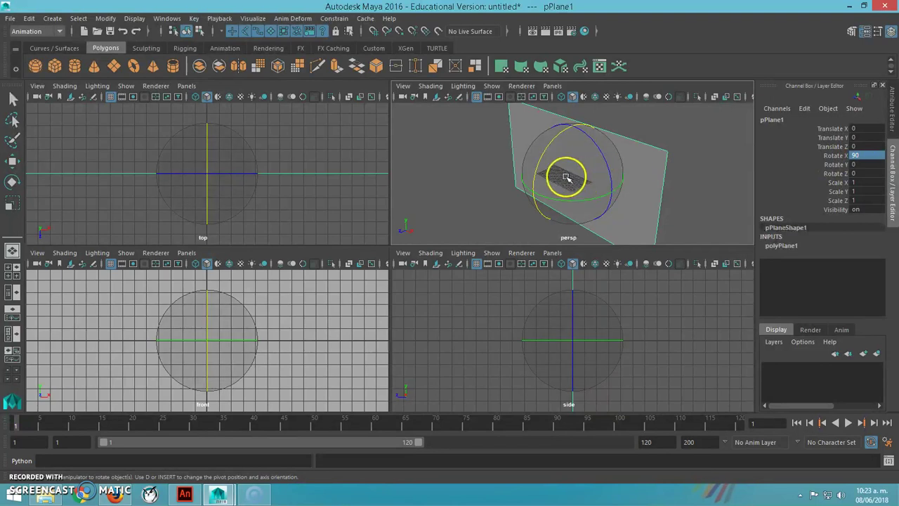
pyautogui.press('r')
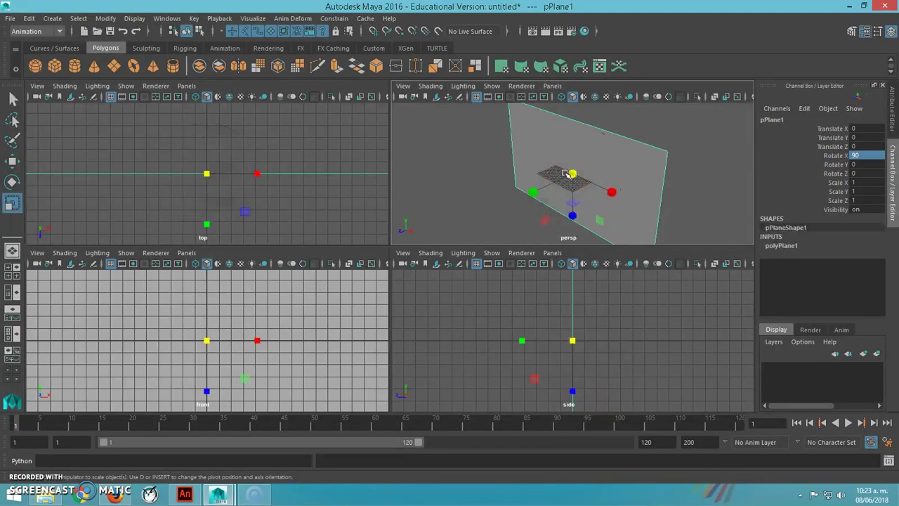
pyautogui.moveTo(572, 175); pyautogui.dragTo(443, 223)
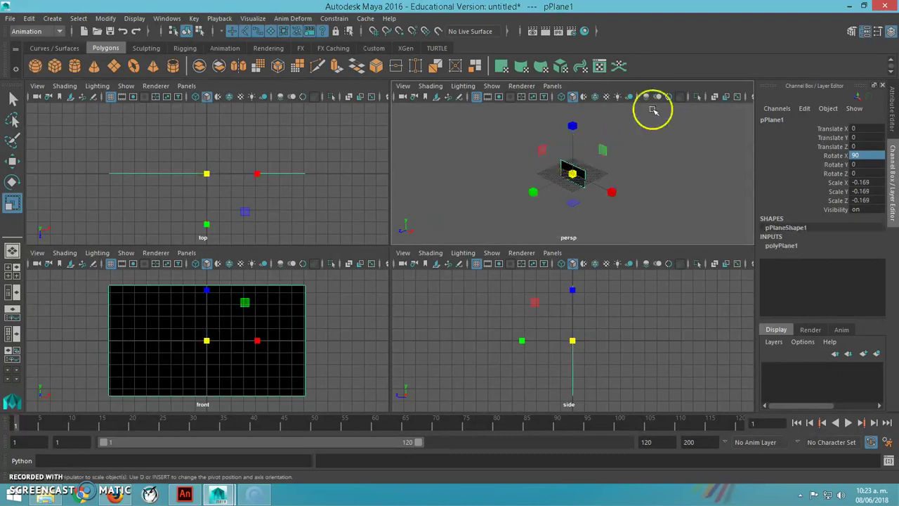
pyautogui.hotkey('ctrl', 'z')
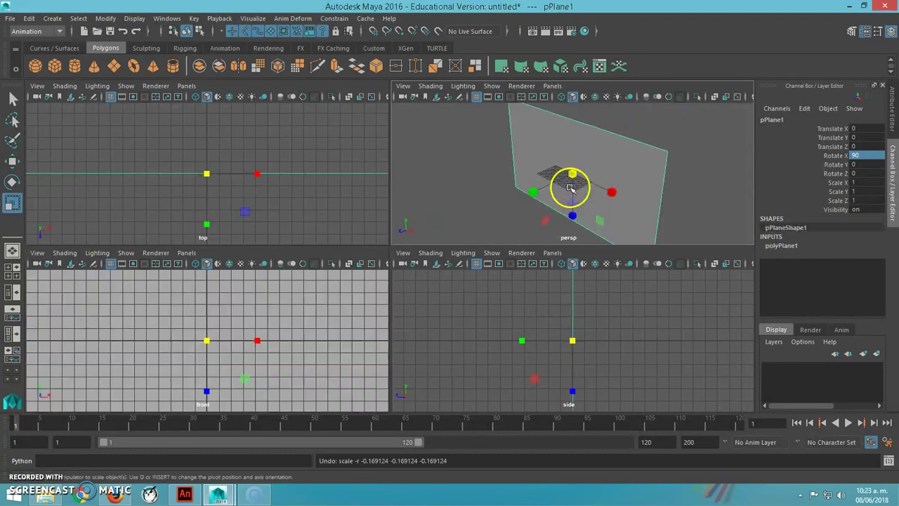
# - Scale the plane uniformly to about 0.148 and raise it to about 4.093 on the Y axis
pyautogui.moveTo(573, 178); pyautogui.dragTo(555, 211)
pyautogui.moveTo(574, 174); pyautogui.dragTo(555, 201)
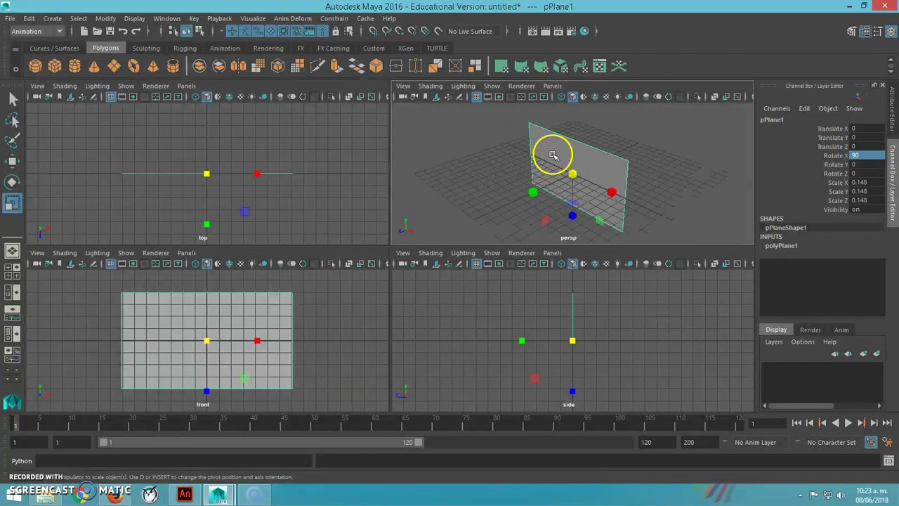
pyautogui.keyDown('alt'); pyautogui.moveTo(549, 188); pyautogui.dragTo(625, 130); pyautogui.keyUp('alt')
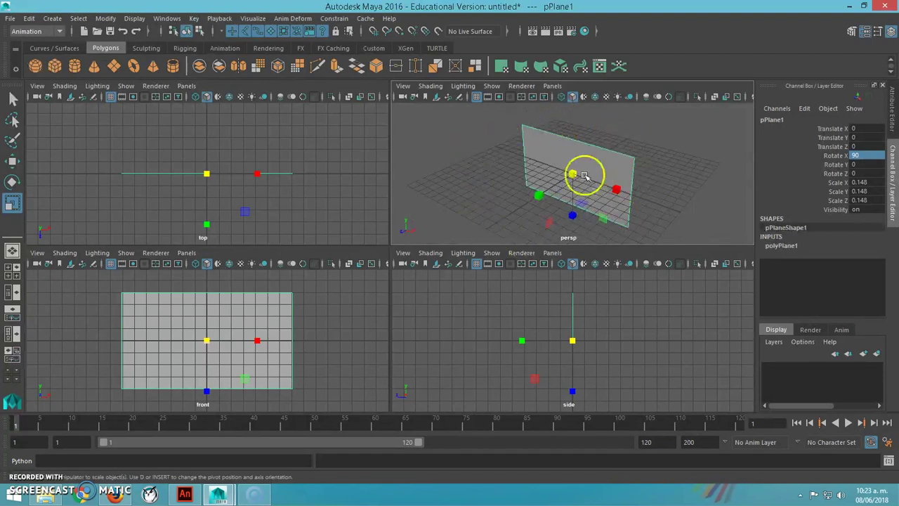
pyautogui.press('w')
pyautogui.moveTo(573, 124); pyautogui.dragTo(576, 83)
pyautogui.scroll(-3, 573, 183)
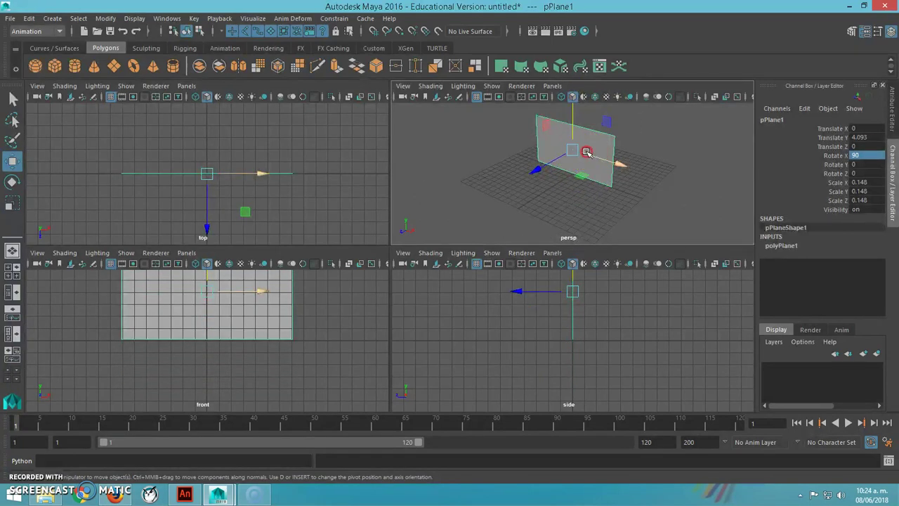
# - Assign a new Lambert material to the upright plane
pyautogui.rightClick(587, 154)
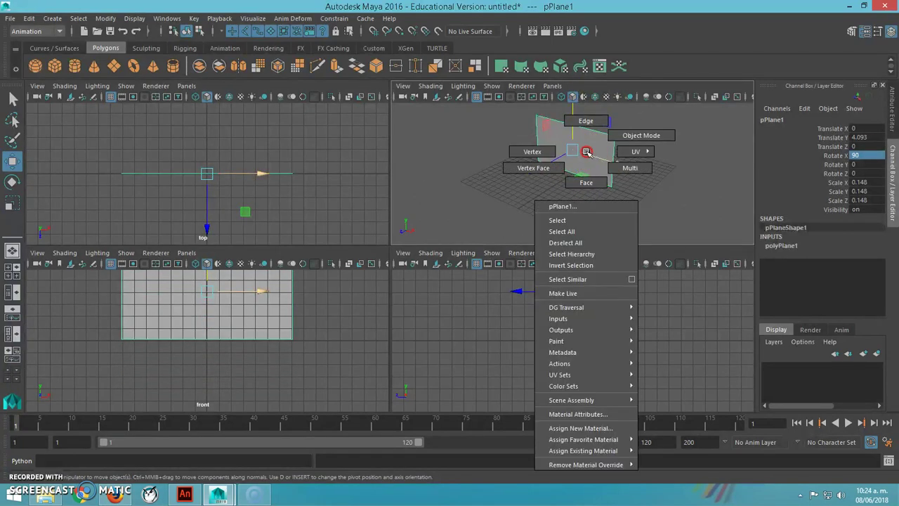
pyautogui.click(583, 427)
pyautogui.moveTo(583, 440)
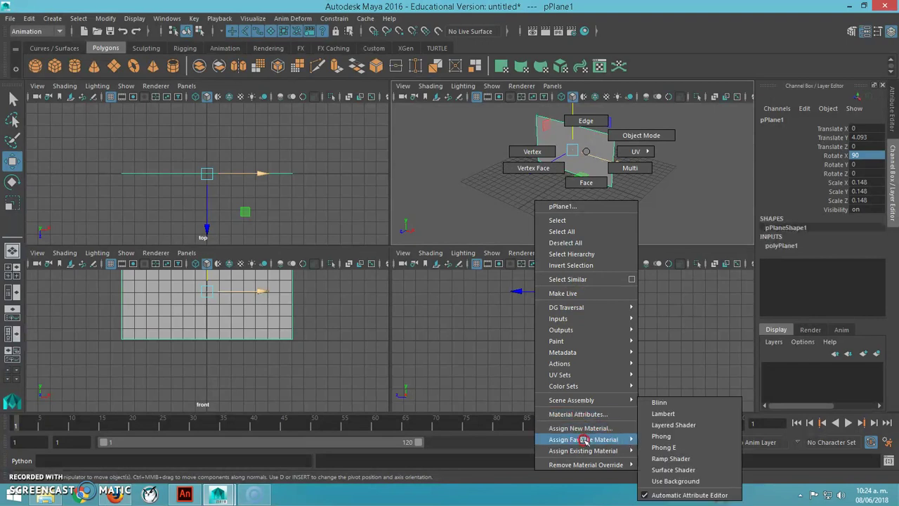
pyautogui.click(655, 413)
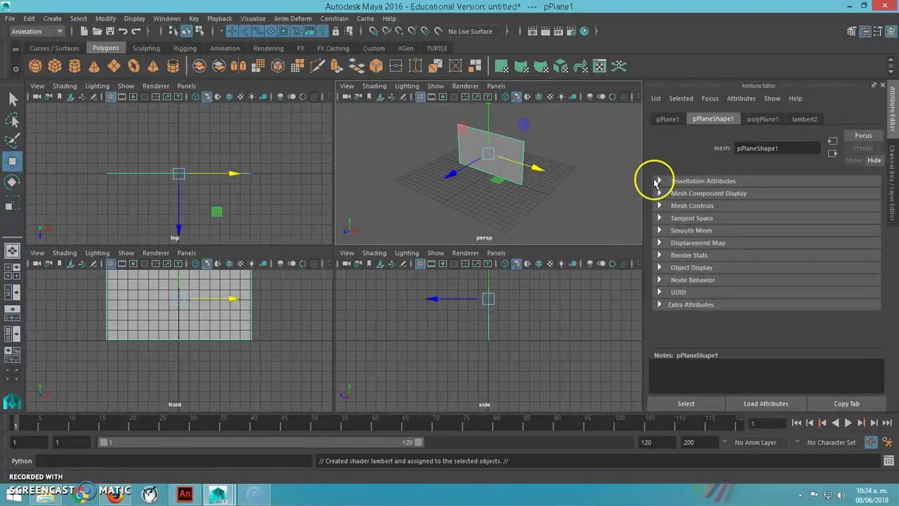
# - Connect a File texture to the Color attribute of the plane's Lambert material
pyautogui.click(864, 33)
pyautogui.click(864, 33)
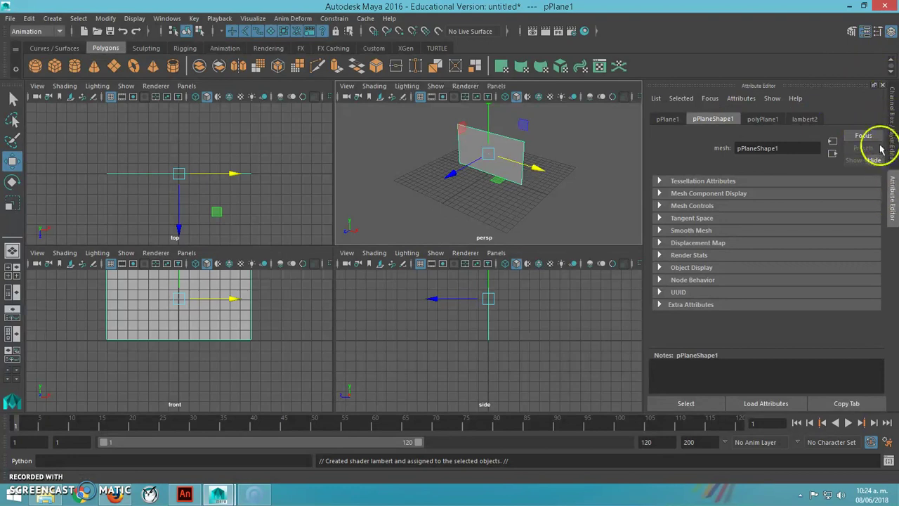
pyautogui.click(670, 120)
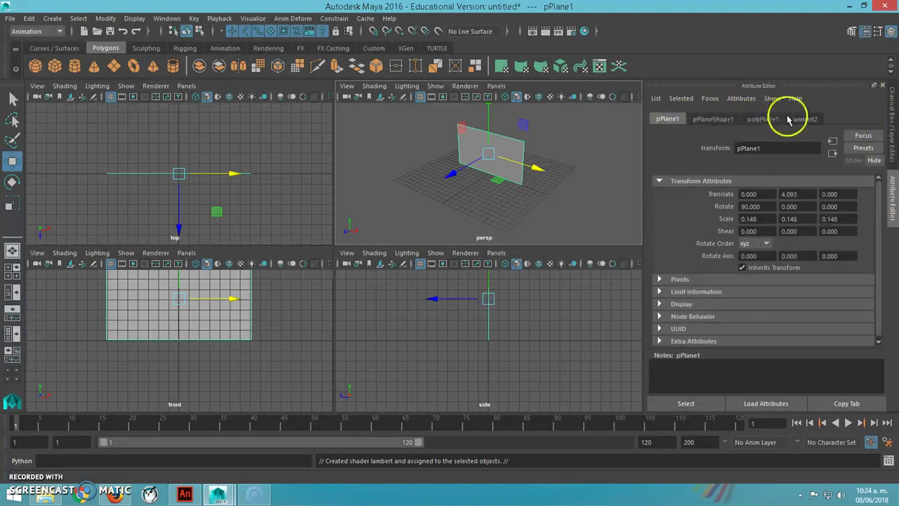
pyautogui.click(817, 120)
pyautogui.click(667, 118)
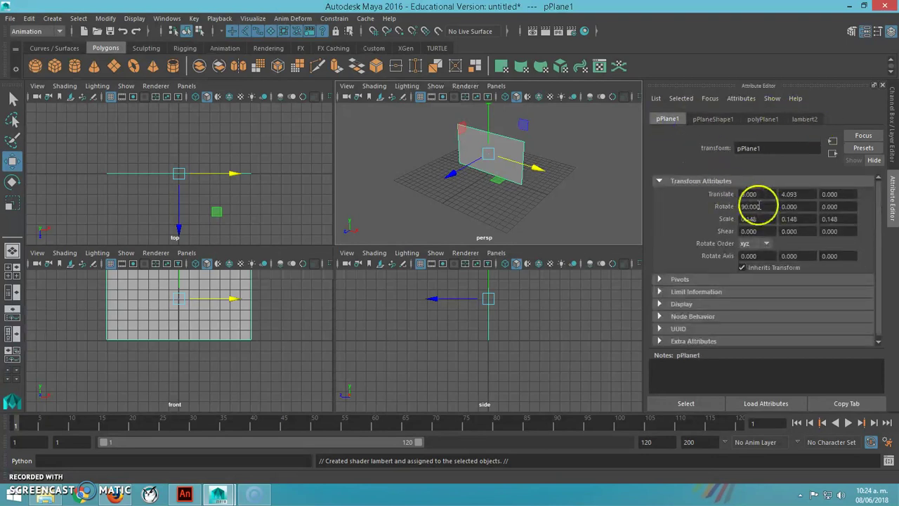
pyautogui.click(711, 119)
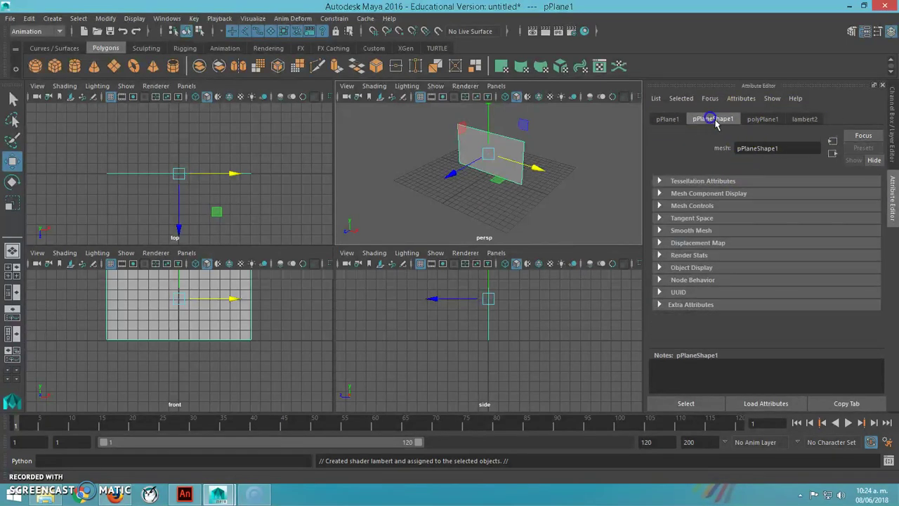
pyautogui.click(805, 119)
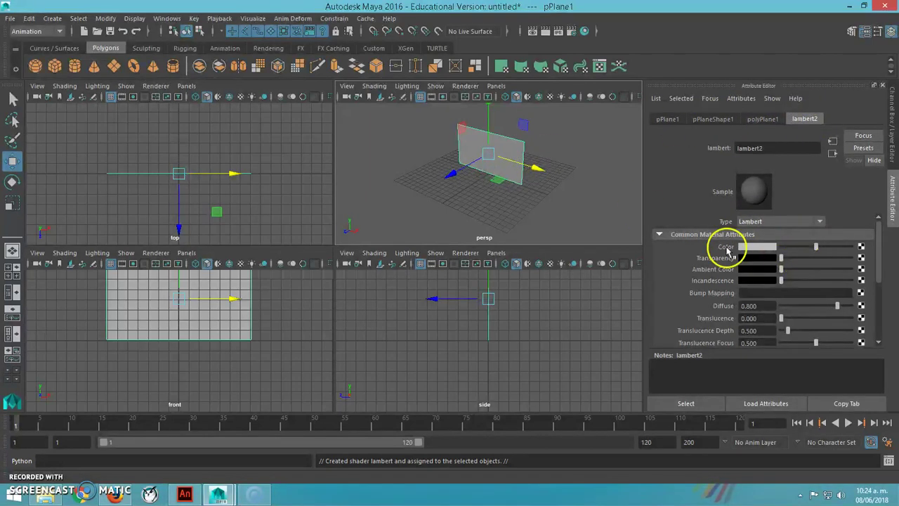
pyautogui.click(862, 247)
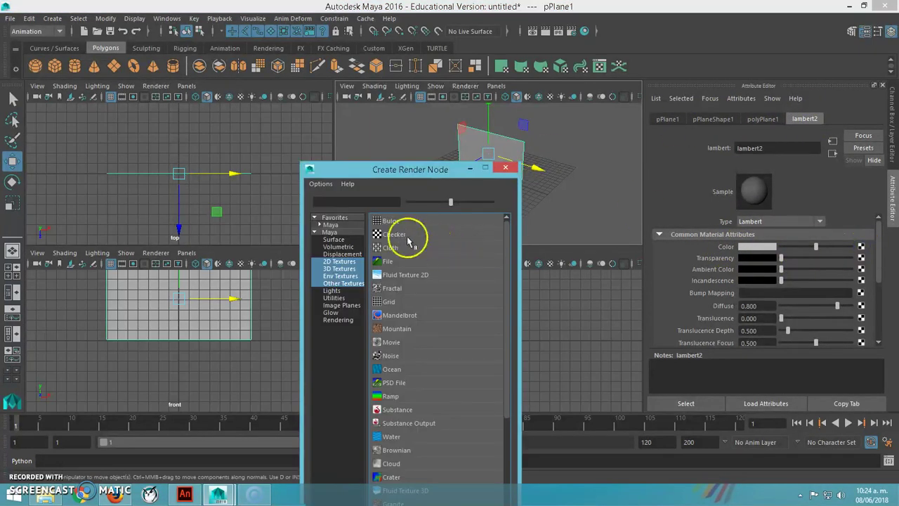
pyautogui.click(388, 262)
pyautogui.click(388, 264)
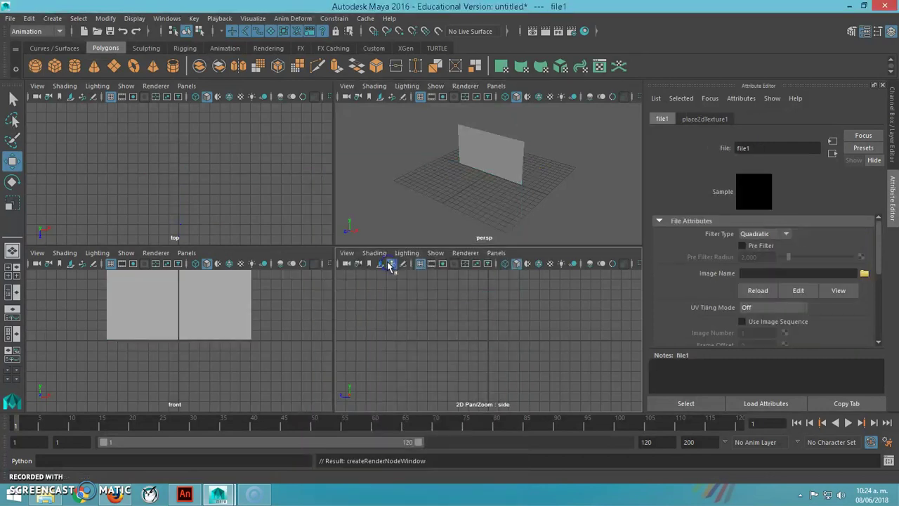
# - Load 1507_m1_e1_parte2_plan_basketball.jpg from the Rebote_01 folder as the file texture's image
pyautogui.click(864, 273)
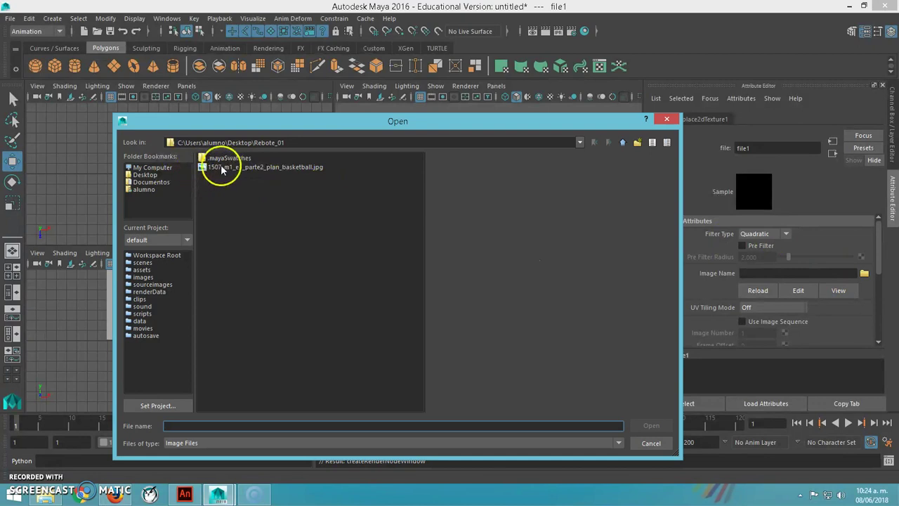
pyautogui.moveTo(281, 142); pyautogui.dragTo(254, 140)
pyautogui.click(231, 167)
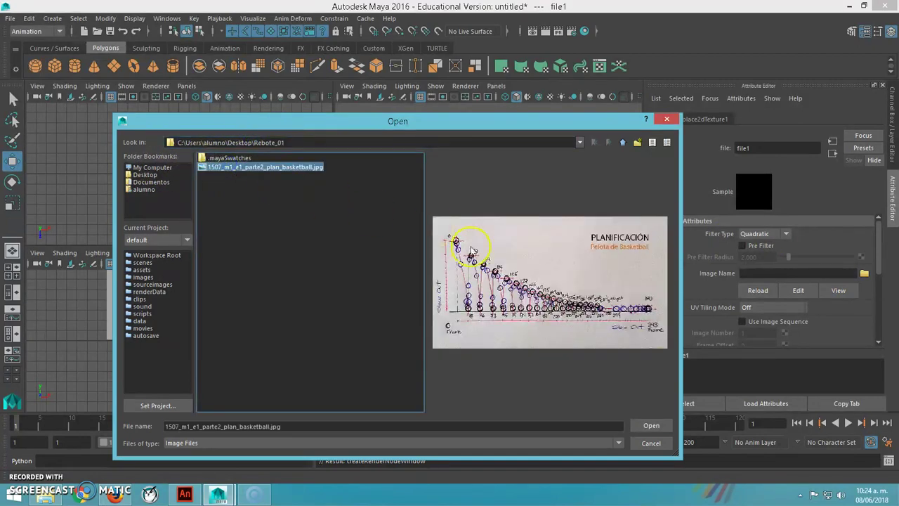
pyautogui.click(650, 425)
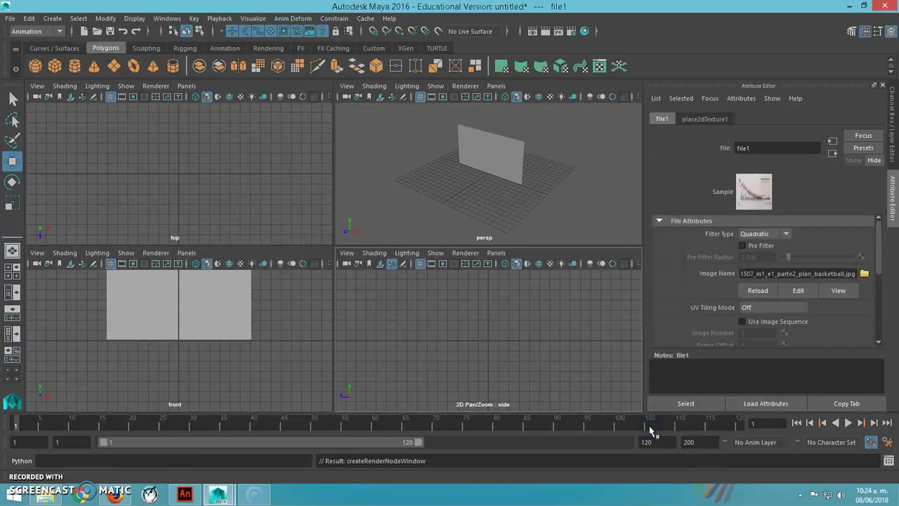
# - Turn on textured display in the perspective view and inspect how the basketball plan sits on the plane
pyautogui.click(456, 213)
pyautogui.press('6')
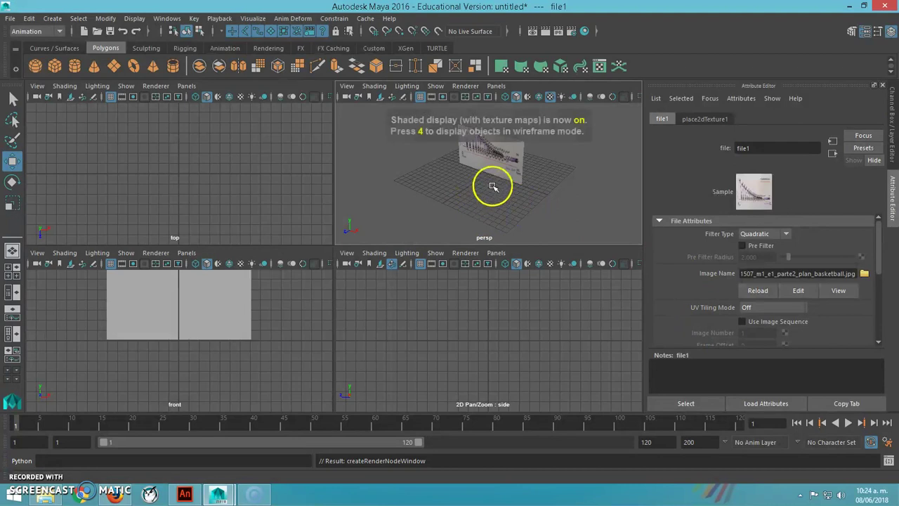
pyautogui.scroll(3, 498, 163)
pyautogui.scroll(-2, 497, 162)
pyautogui.scroll(3, 497, 165)
pyautogui.keyDown('alt'); pyautogui.moveTo(495, 181); pyautogui.dragTo(534, 153); pyautogui.keyUp('alt')
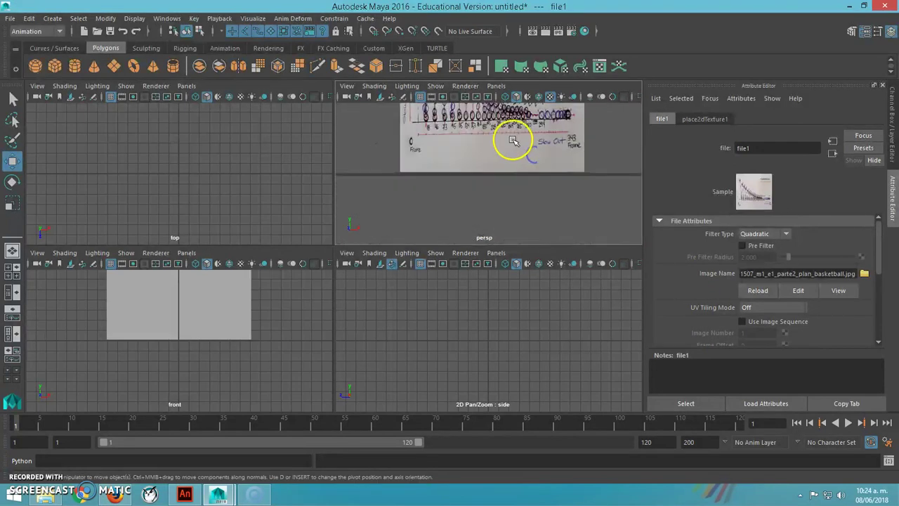
pyautogui.keyDown('alt'); pyautogui.moveTo(485, 182); pyautogui.dragTo(543, 194); pyautogui.keyUp('alt')
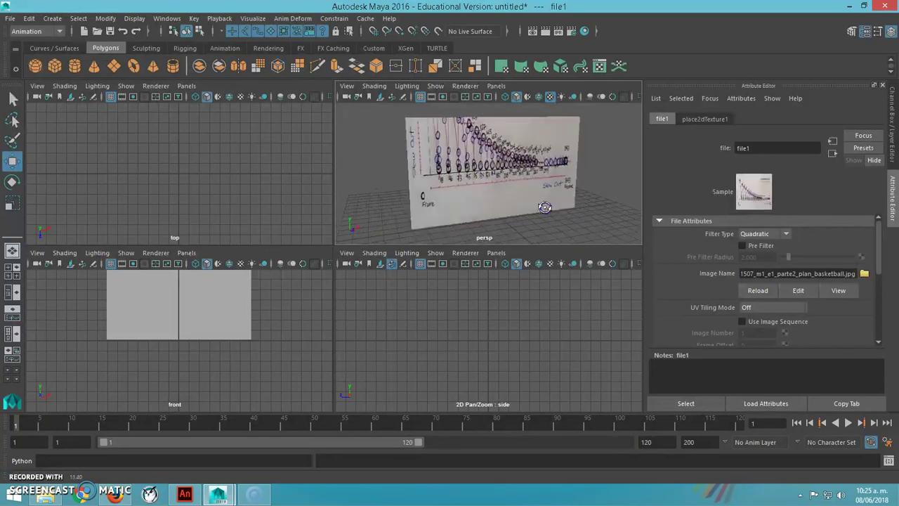
pyautogui.keyDown('alt'); pyautogui.moveTo(490, 202); pyautogui.dragTo(504, 187, button='right'); pyautogui.keyUp('alt')
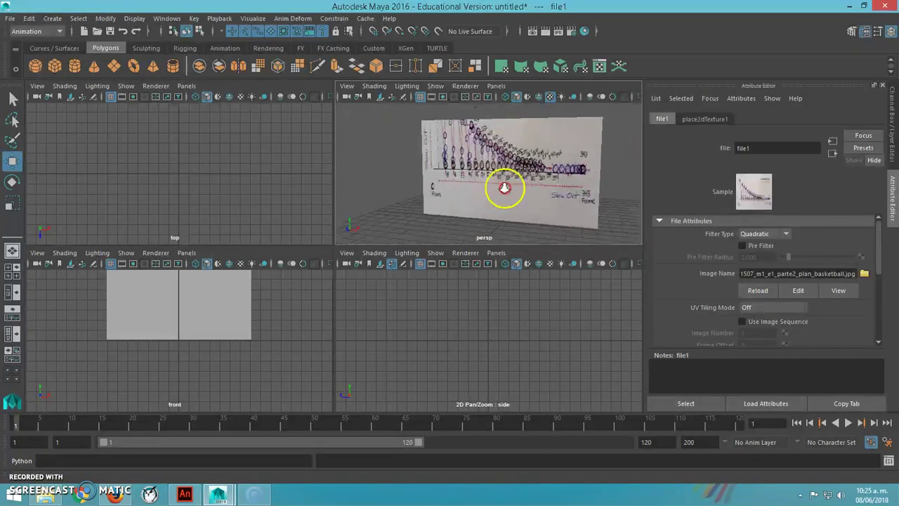
pyautogui.keyDown('alt'); pyautogui.moveTo(523, 193); pyautogui.dragTo(536, 182); pyautogui.keyUp('alt')
pyautogui.keyDown('alt'); pyautogui.moveTo(525, 186); pyautogui.dragTo(502, 194, button='right'); pyautogui.keyUp('alt')
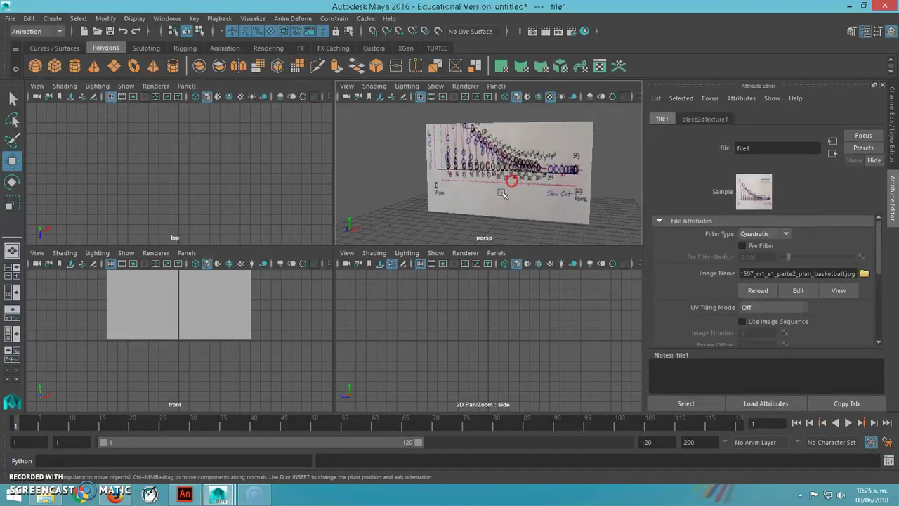
pyautogui.moveTo(491, 236)
pyautogui.keyDown('alt'); pyautogui.mouseDown()
pyautogui.moveTo(513, 224)
pyautogui.moveTo(458, 207)
pyautogui.moveTo(512, 227)
pyautogui.moveTo(482, 242)
pyautogui.mouseUp(); pyautogui.keyUp('alt')
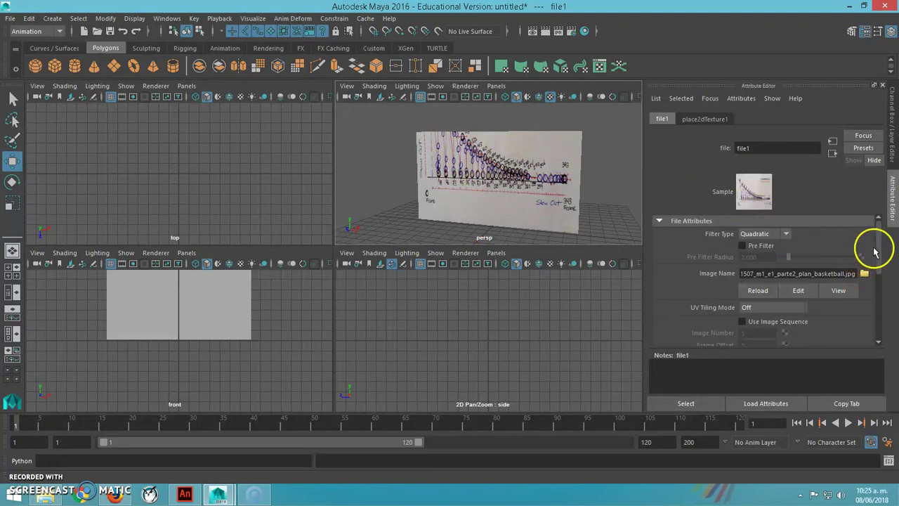
# - Set the V offset to 1.5 in the file texture's 2D placement attributes
pyautogui.click(692, 120)
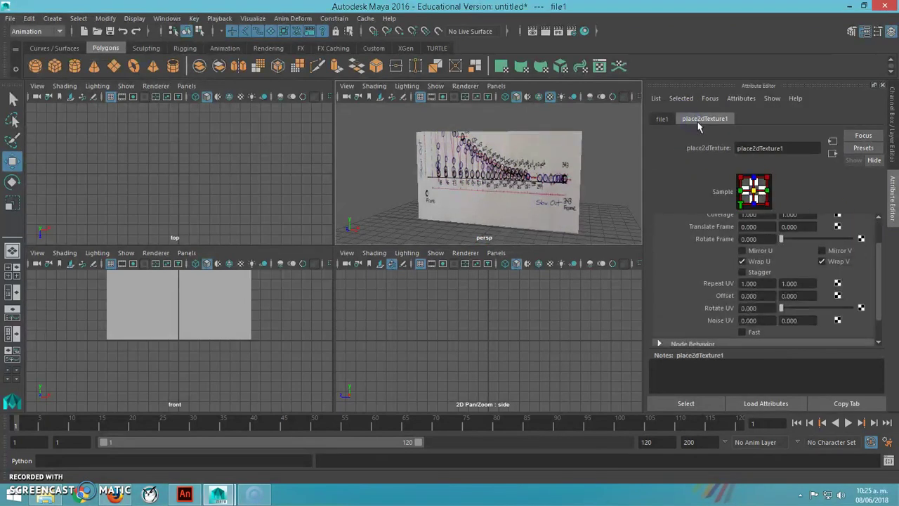
pyautogui.click(678, 118)
pyautogui.click(878, 299)
pyautogui.click(659, 118)
pyautogui.click(698, 120)
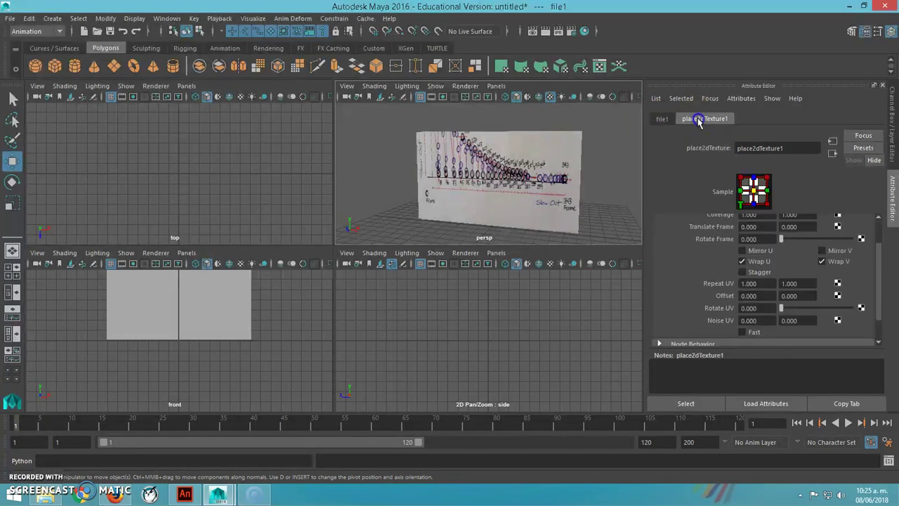
pyautogui.moveTo(880, 281); pyautogui.dragTo(880, 298)
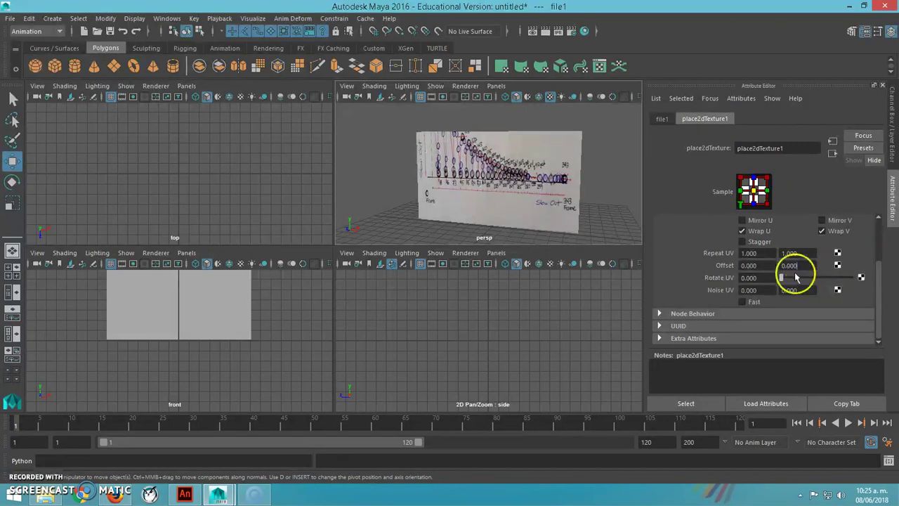
pyautogui.moveTo(878, 281); pyautogui.dragTo(883, 250)
pyautogui.moveTo(806, 303); pyautogui.dragTo(711, 297)
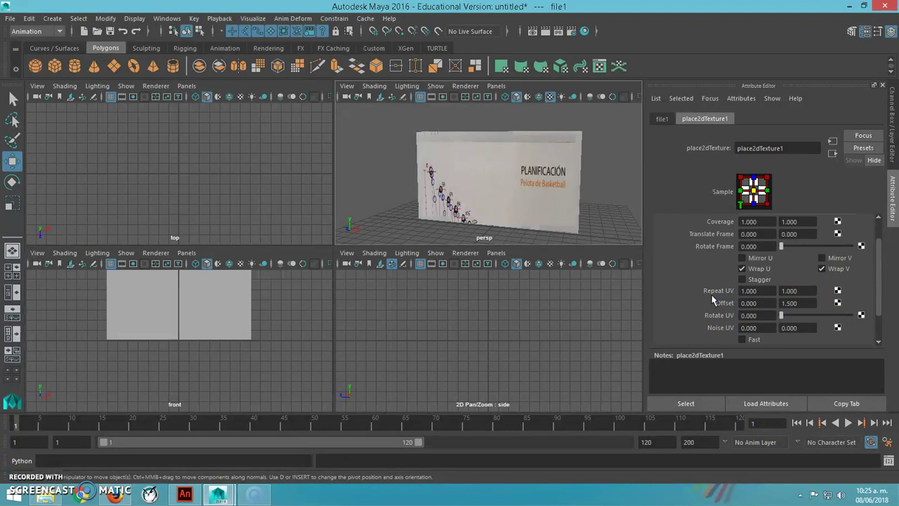
# - Try a Translate Frame V of 1.5, set it to 1 instead, and set the texture's Repeat V to 1.5
pyautogui.moveTo(794, 236); pyautogui.dragTo(734, 229)
pyautogui.press('Return')
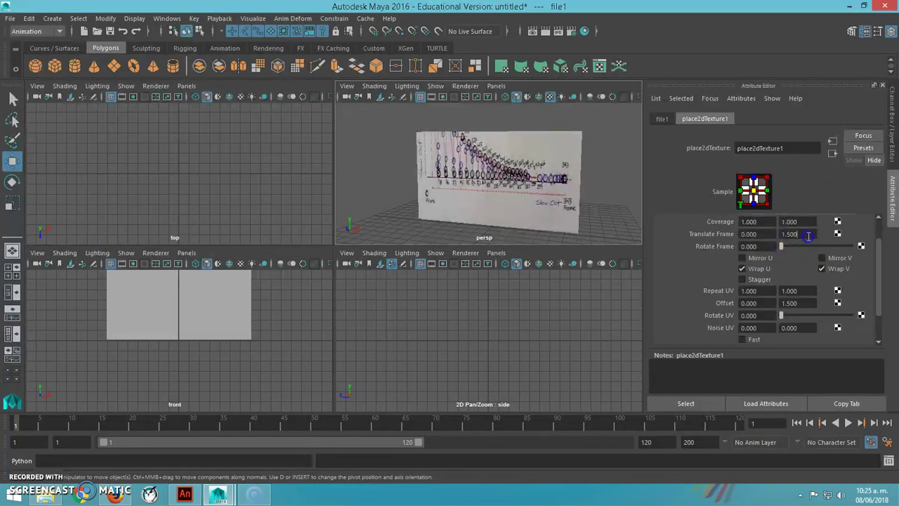
pyautogui.write('1')
pyautogui.press('Return')
pyautogui.click(768, 245)
pyautogui.click(814, 294)
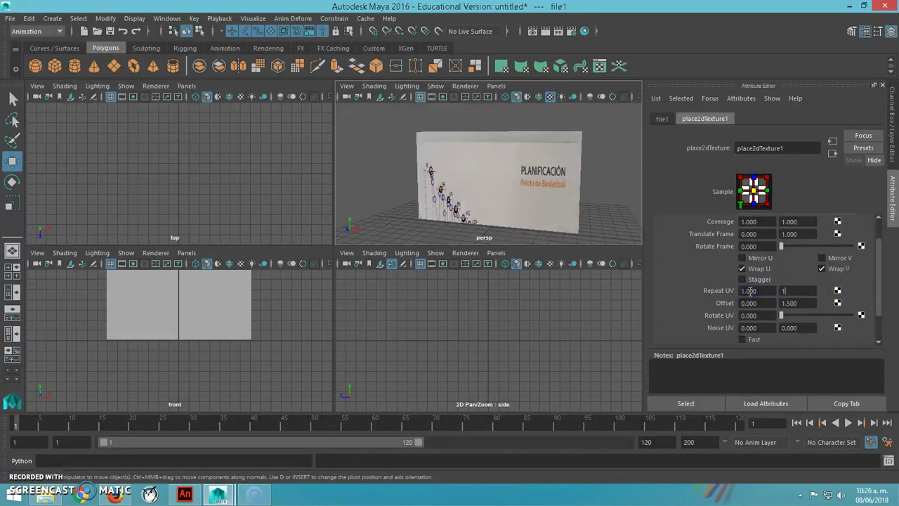
pyautogui.press('Return')
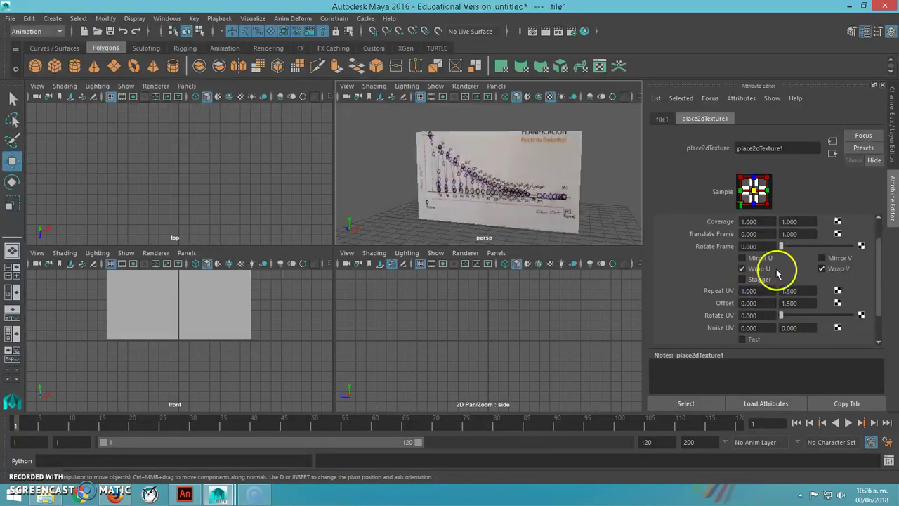
# - Adjust the texture's V offset, trying 1 and 1.2 before setting it to 1.6 to fit the plan on the plane
pyautogui.click(801, 304)
pyautogui.moveTo(762, 300); pyautogui.dragTo(704, 303)
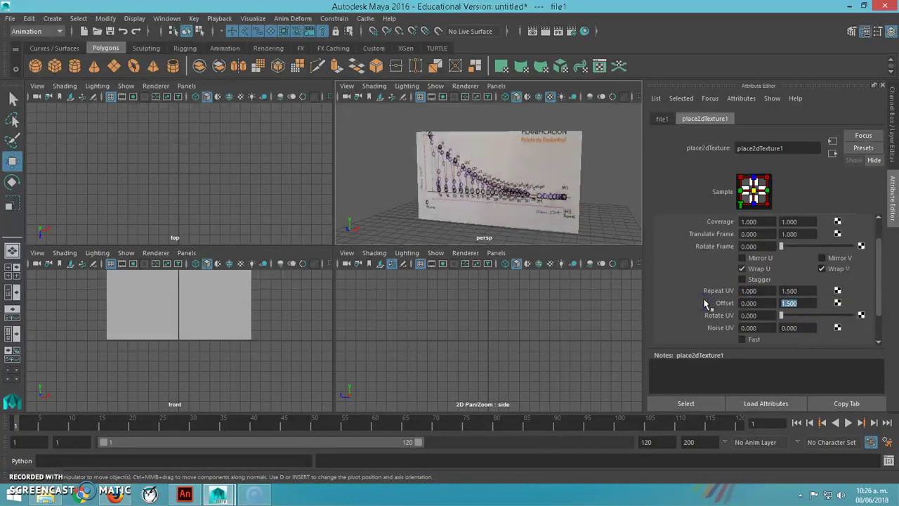
pyautogui.write('1')
pyautogui.press('Return')
pyautogui.click(779, 316)
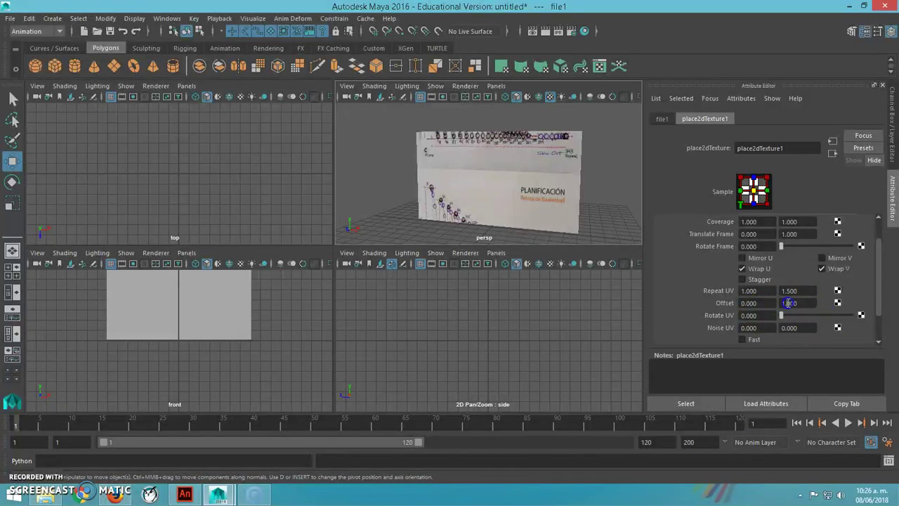
pyautogui.write('1.2')
pyautogui.press('Return')
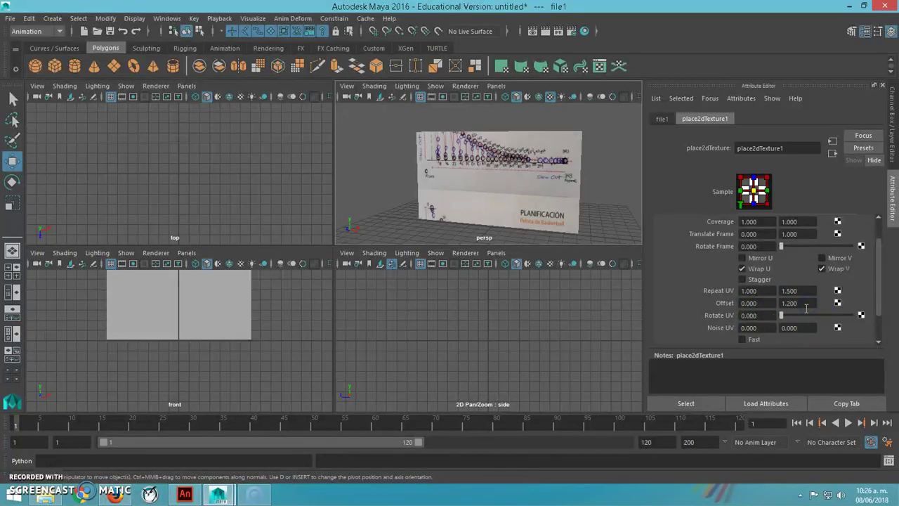
pyautogui.click(788, 303)
pyautogui.press('Return')
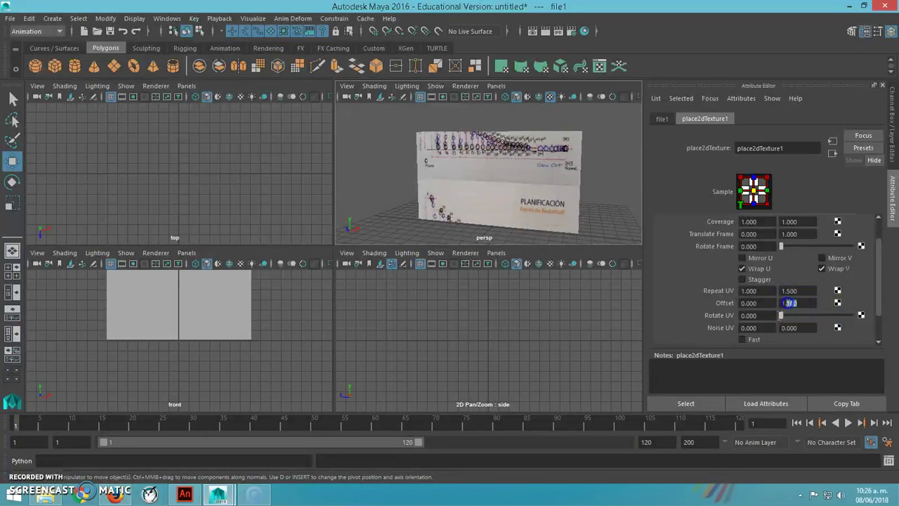
pyautogui.press('Return')
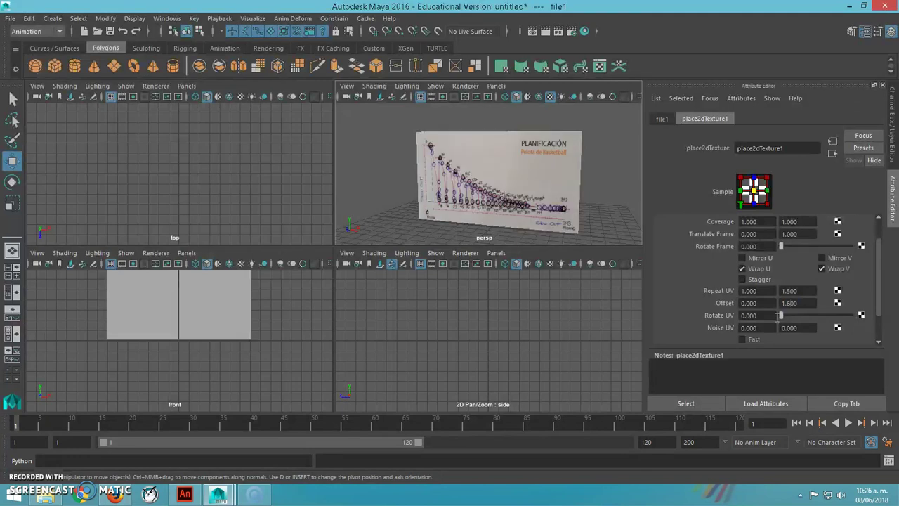
pyautogui.click(782, 305)
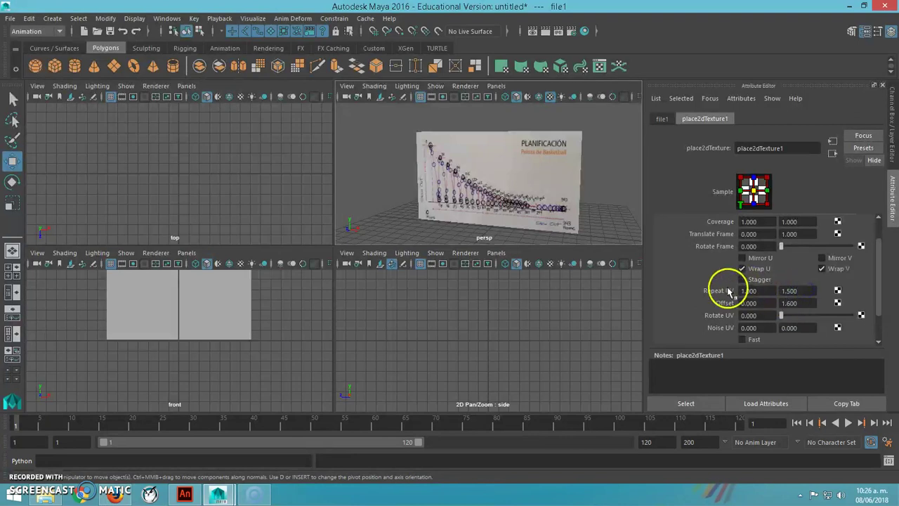
# - Try a Repeat V of 1 for the texture, and restore it to 1.5
pyautogui.moveTo(799, 290); pyautogui.dragTo(717, 293)
pyautogui.write('1')
pyautogui.press('Return')
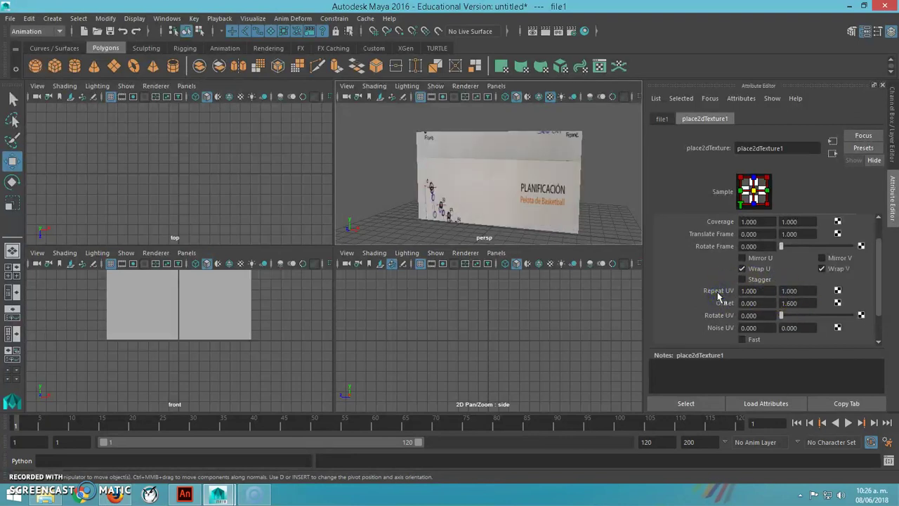
pyautogui.click(728, 291)
pyautogui.click(805, 286)
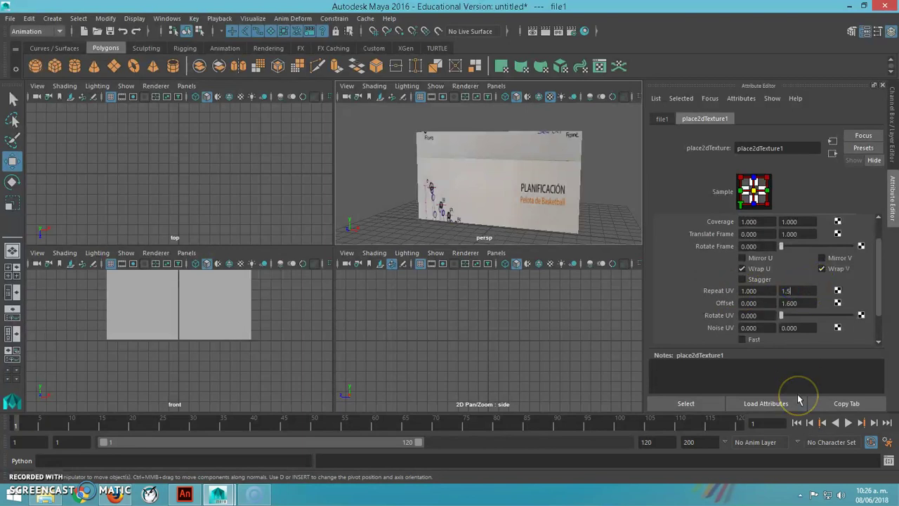
pyautogui.press('Return')
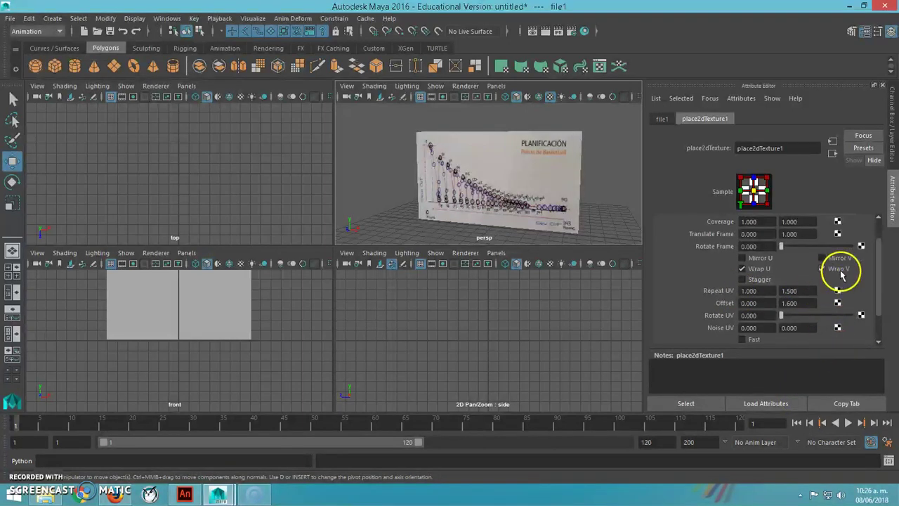
# - Deselect the texture node and turn on textured display in the front view to show the plan on the plane
pyautogui.moveTo(878, 251)
pyautogui.mouseDown()
pyautogui.moveTo(881, 273)
pyautogui.moveTo(877, 258)
pyautogui.mouseUp()
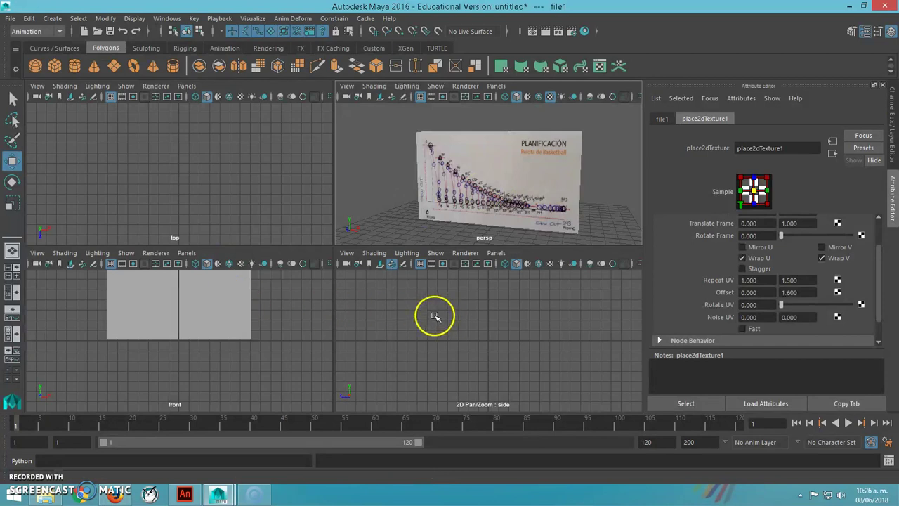
pyautogui.scroll(-2, 221, 344)
pyautogui.scroll(-2, 222, 344)
pyautogui.scroll(3, 223, 337)
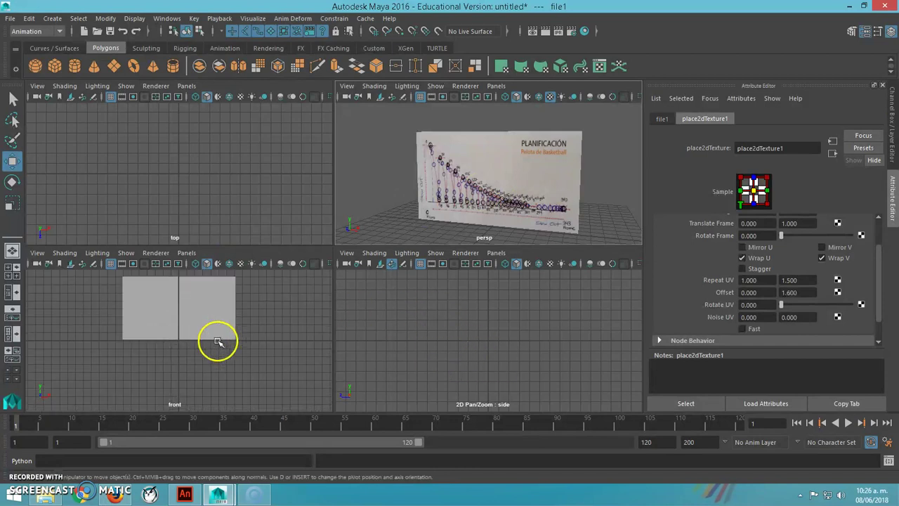
pyautogui.click(216, 349)
pyautogui.press('6')
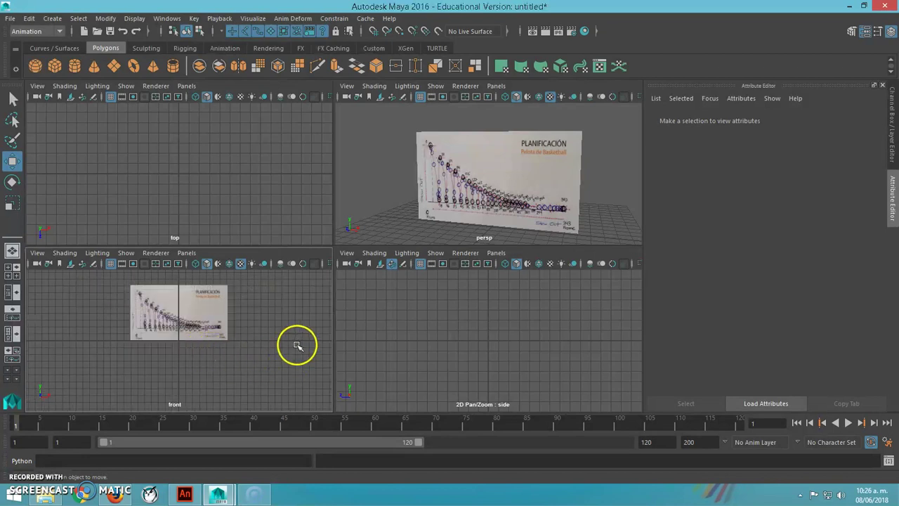
# - Maximize the front view and frame the whole basketball planning image in it
pyautogui.press('space')
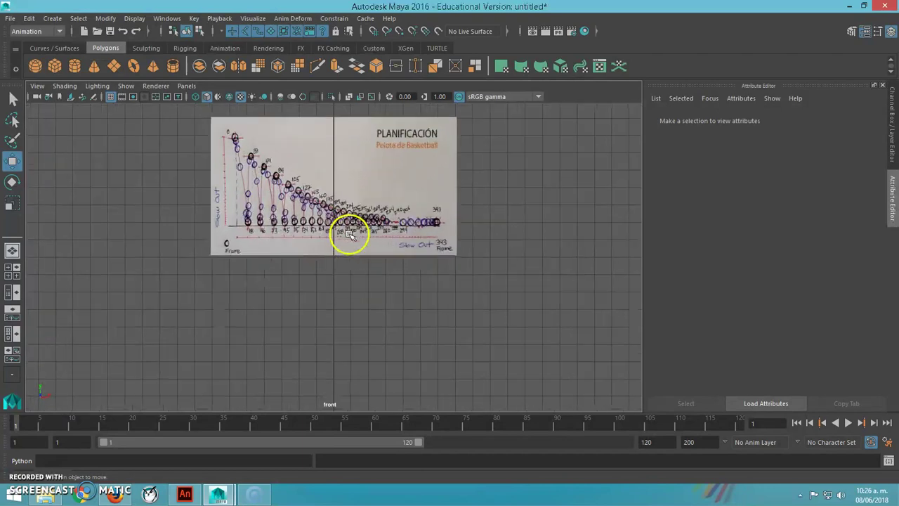
pyautogui.scroll(2, 326, 242)
pyautogui.scroll(-4, 325, 253)
pyautogui.scroll(3, 325, 253)
pyautogui.scroll(-2, 325, 253)
pyautogui.scroll(1, 325, 253)
pyautogui.scroll(-1, 325, 253)
pyautogui.keyDown('alt'); pyautogui.moveTo(337, 202); pyautogui.dragTo(344, 260, button='middle'); pyautogui.keyUp('alt')
pyautogui.scroll(1, 339, 318)
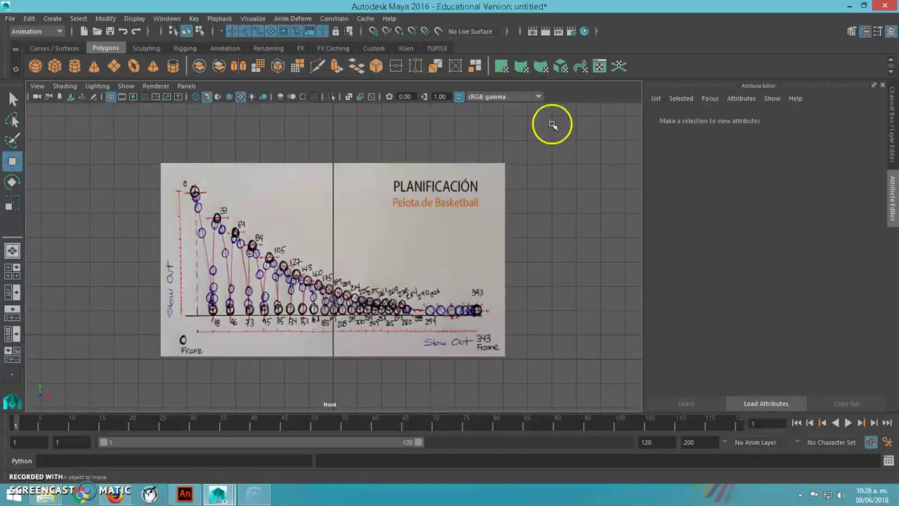
# - Show the Channel Box / Layer Editor, create a display layer from the planning-image plane, and check its visibility toggle
pyautogui.click(890, 33)
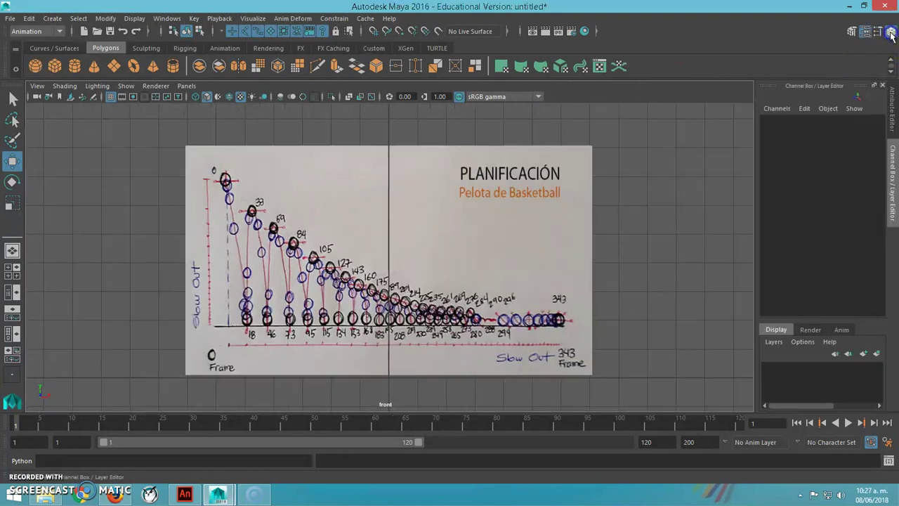
pyautogui.click(892, 35)
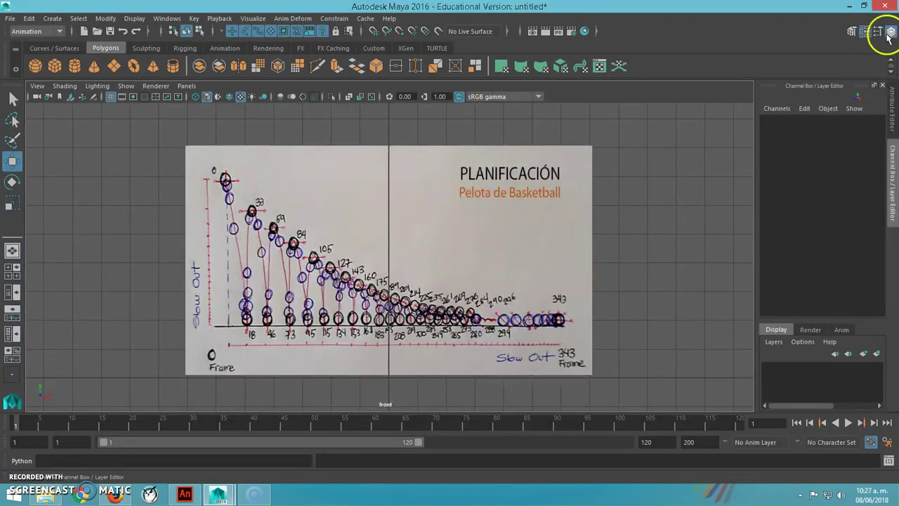
pyautogui.click(586, 285)
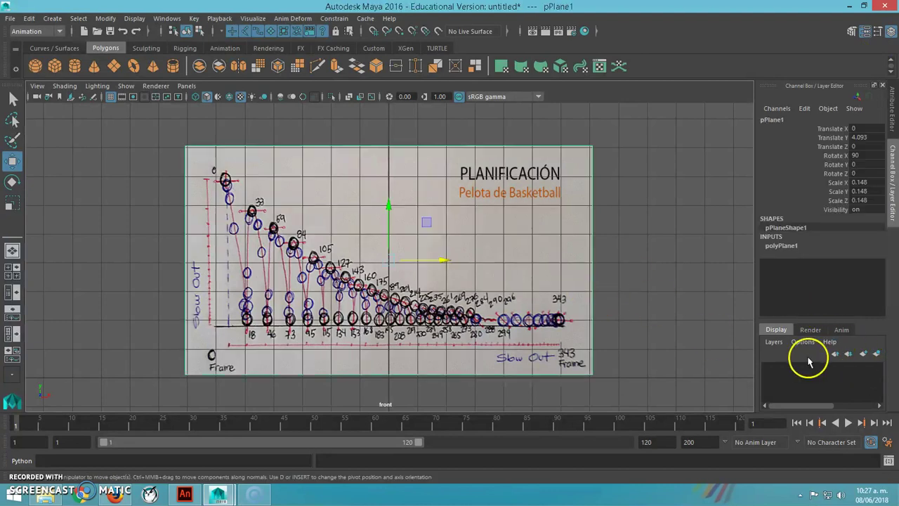
pyautogui.click(877, 354)
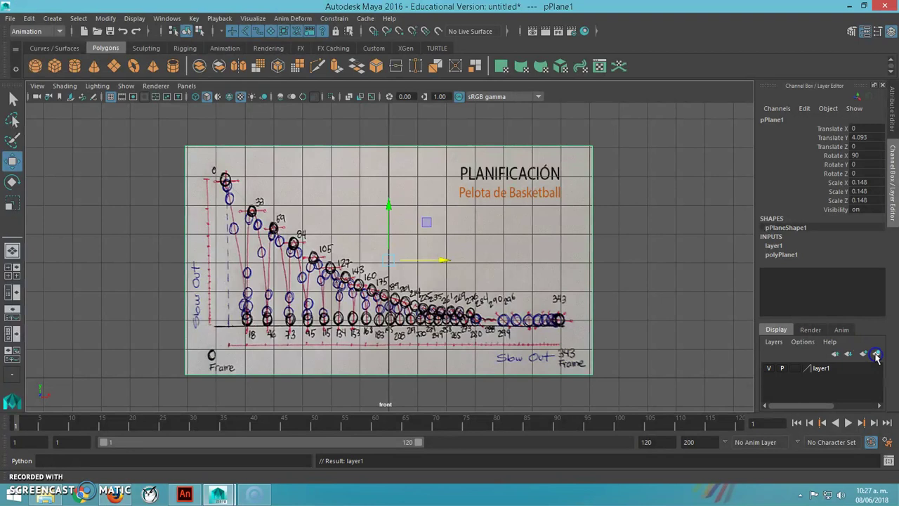
pyautogui.click(768, 369)
pyautogui.click(768, 369)
# - Rename the plane's new display layer to refenciaImagen
pyautogui.doubleClick(823, 369)
pyautogui.click(369, 186)
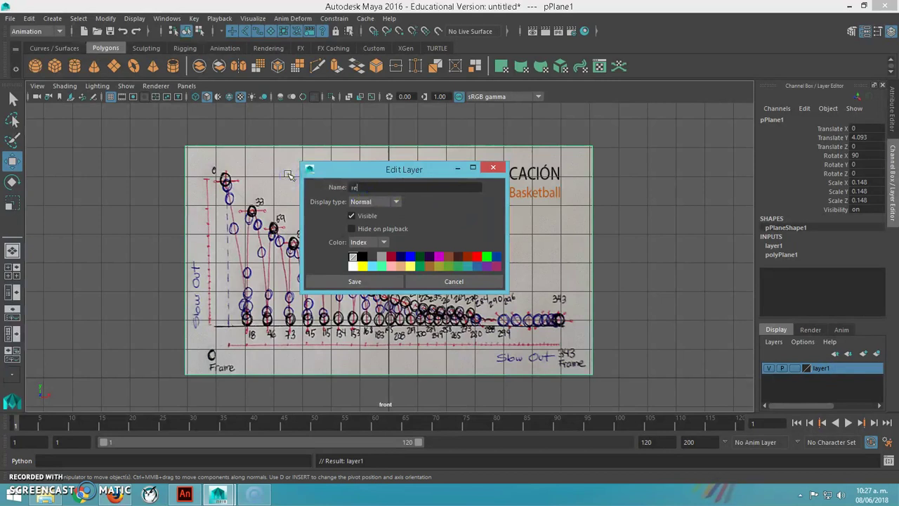
pyautogui.write('refeencia')
pyautogui.click(370, 283)
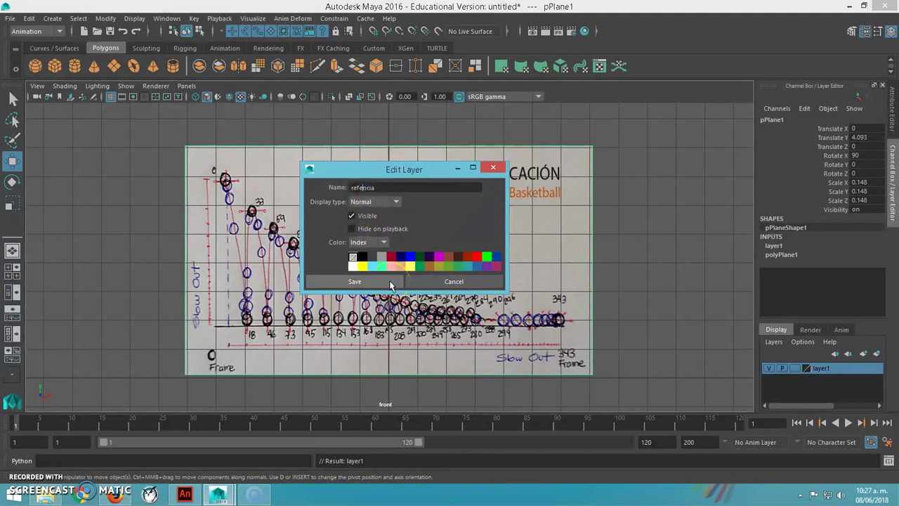
pyautogui.click(379, 188)
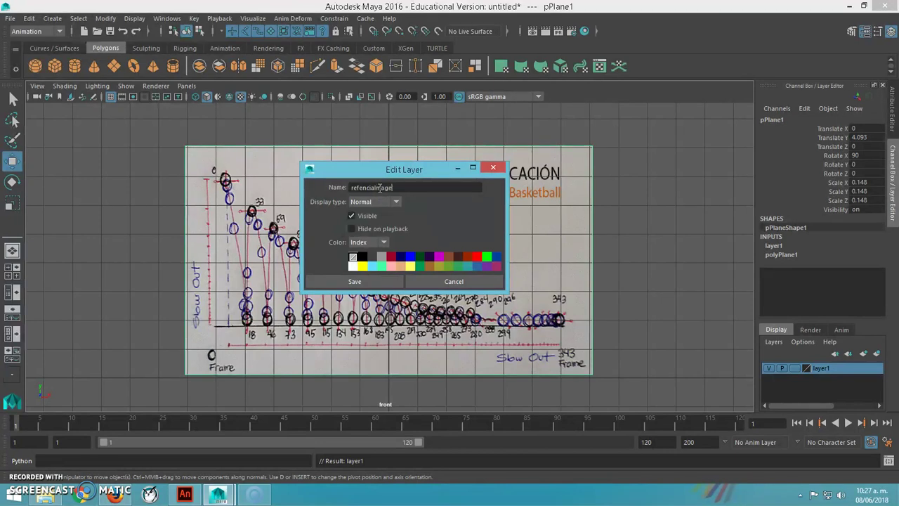
pyautogui.click(378, 281)
# - Set the refenciaImagen layer's display type to Reference and test whether the plane can still be selected
pyautogui.click(793, 368)
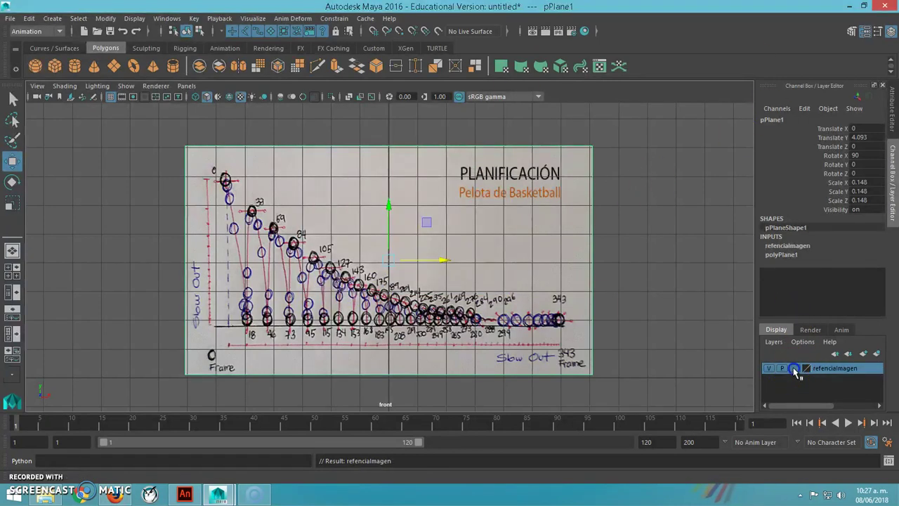
pyautogui.click(793, 368)
pyautogui.click(634, 290)
pyautogui.click(539, 263)
pyautogui.click(154, 199)
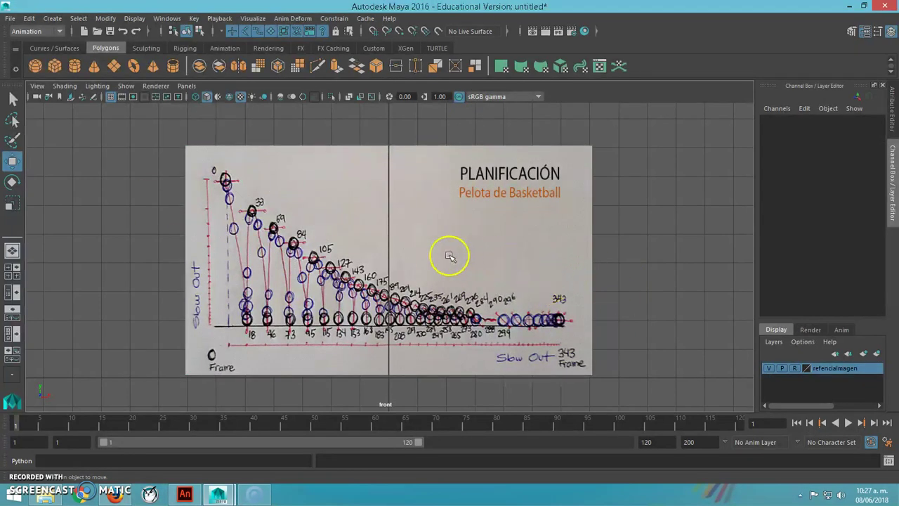
# - Hide and reshow the refenciaImagen layer, and try its Template display type before restoring Reference
pyautogui.click(770, 369)
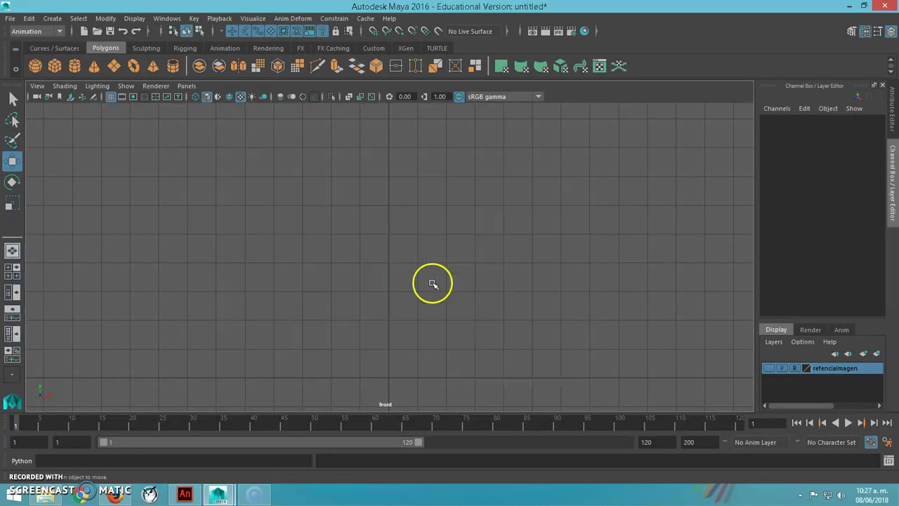
pyautogui.click(769, 369)
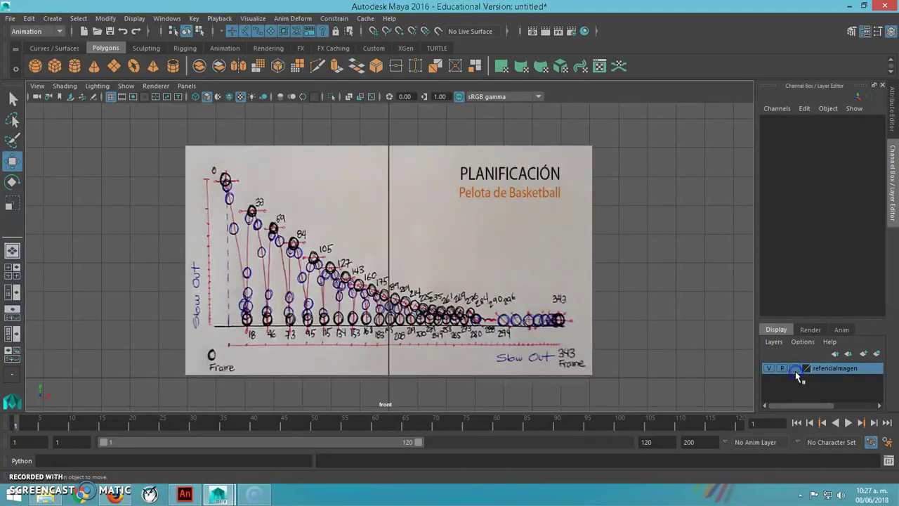
pyautogui.click(794, 368)
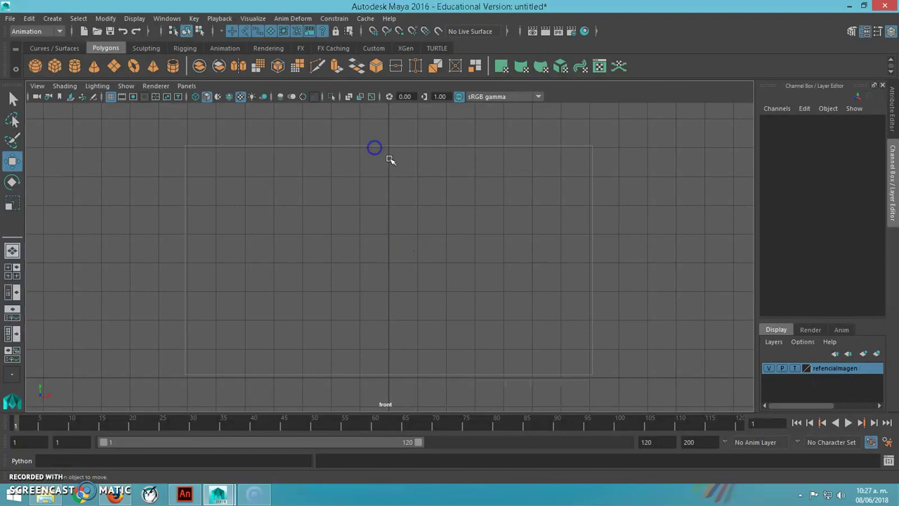
pyautogui.click(794, 369)
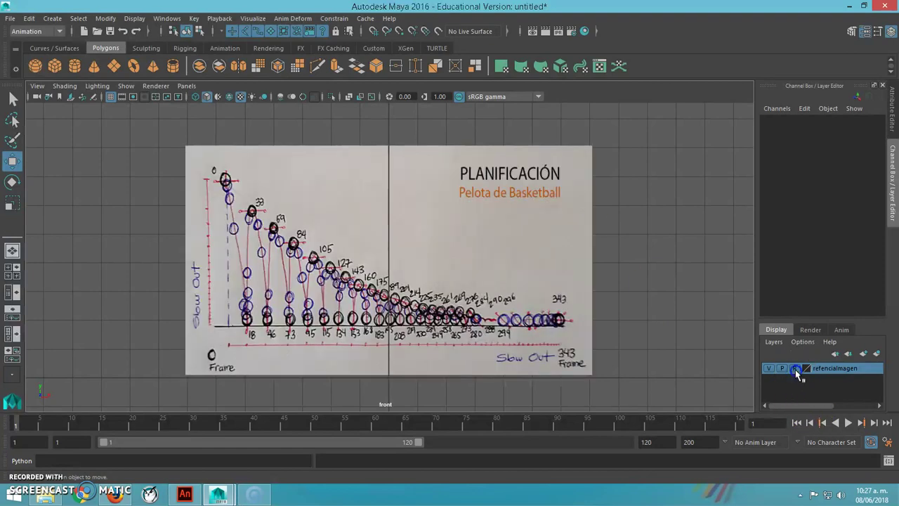
# - Unlock the image plane, lower it to about 2.294 in Translate Y to fit the ground line, and set its layer back to Reference
pyautogui.click(441, 155)
pyautogui.moveTo(387, 215); pyautogui.dragTo(388, 241)
pyautogui.moveTo(385, 265)
pyautogui.mouseDown()
pyautogui.moveTo(387, 254)
pyautogui.moveTo(389, 262)
pyautogui.mouseUp()
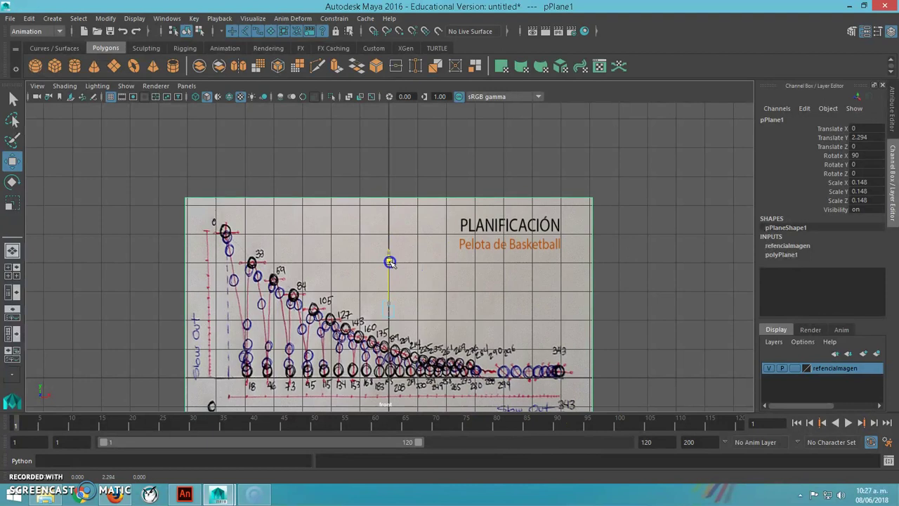
pyautogui.click(793, 368)
pyautogui.click(794, 368)
pyautogui.click(670, 315)
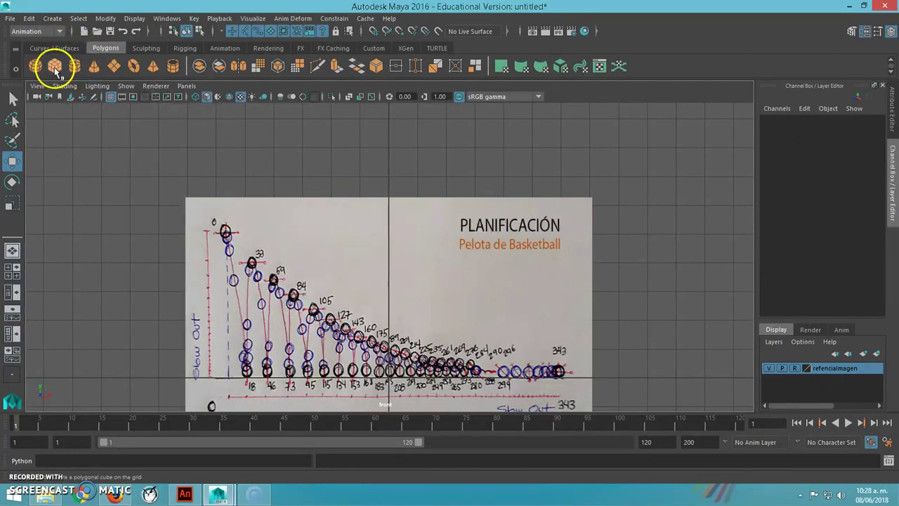
# - Create a polygon cube floor scaled to about 18.09 in X and 0.225 in Y, and lower it to about -0.098 in Y
pyautogui.click(55, 68)
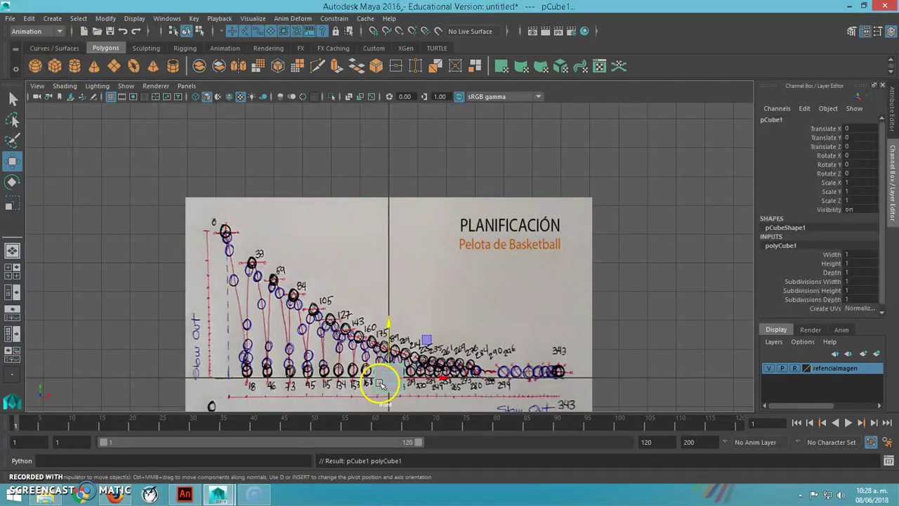
pyautogui.press('r')
pyautogui.moveTo(435, 377); pyautogui.dragTo(604, 362)
pyautogui.moveTo(439, 377); pyautogui.dragTo(535, 375)
pyautogui.moveTo(388, 328); pyautogui.dragTo(363, 370)
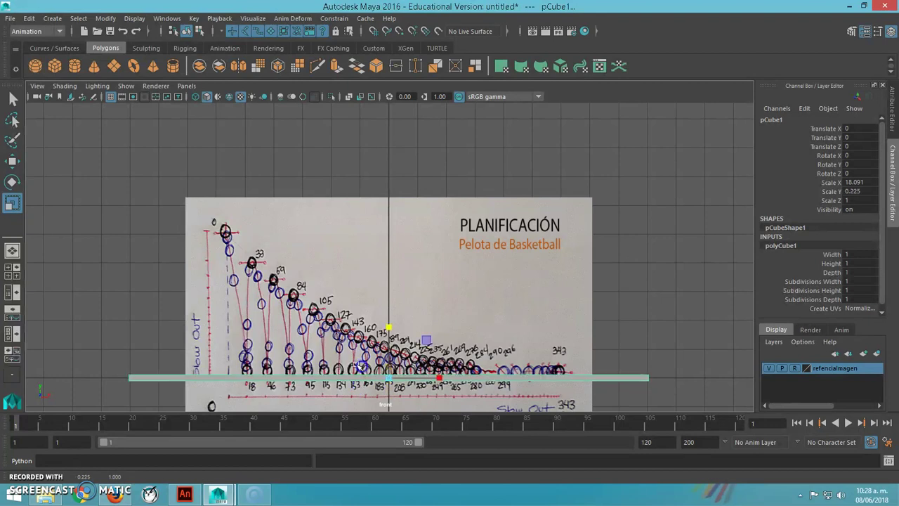
pyautogui.press('w')
pyautogui.moveTo(386, 325); pyautogui.dragTo(387, 326)
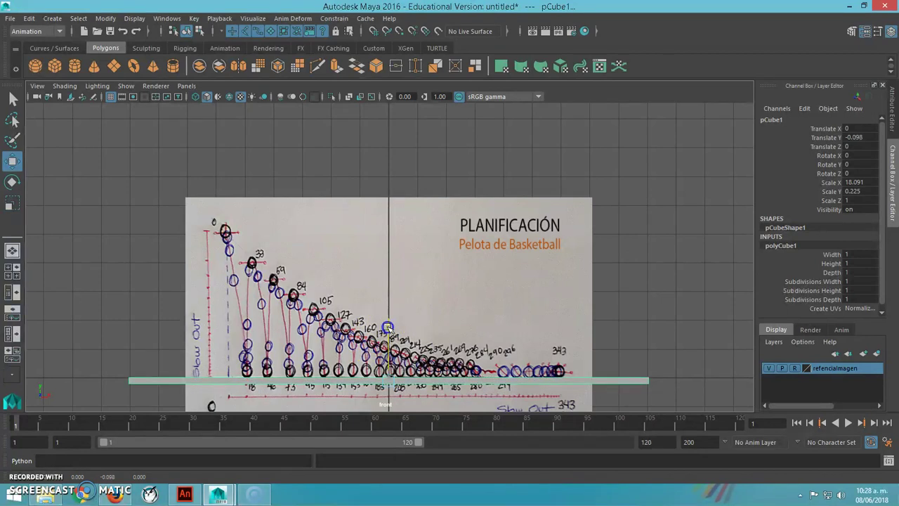
# - Put the floor cube in a new display layer named piso, set the layer to Template, and deselect the cube
pyautogui.click(876, 353)
pyautogui.click(823, 369)
pyautogui.doubleClick(823, 368)
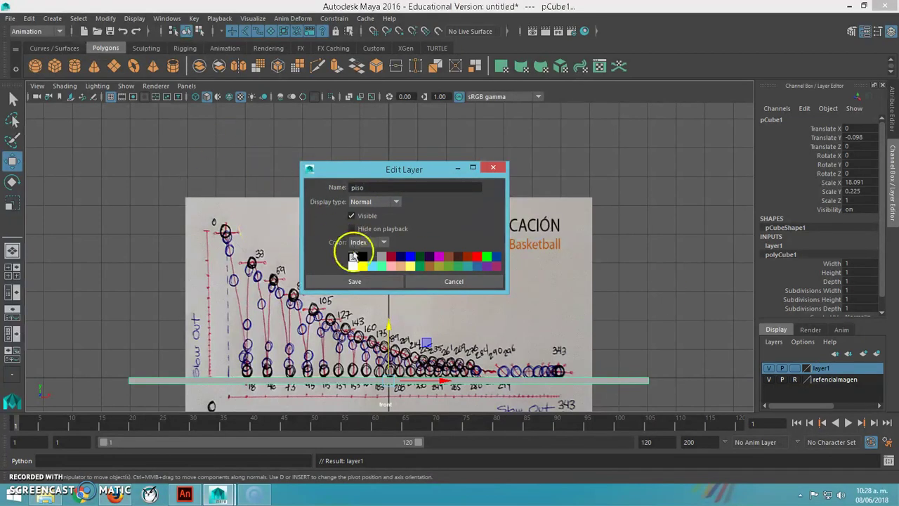
pyautogui.click(365, 283)
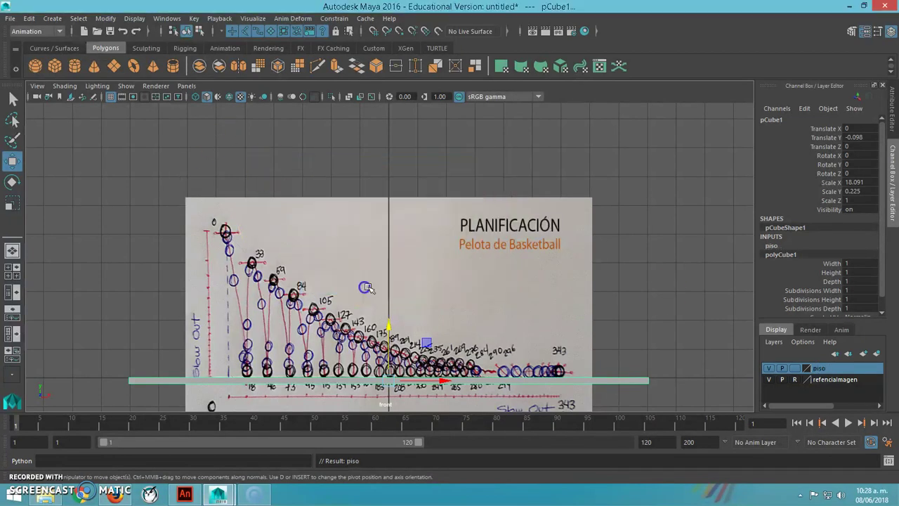
pyautogui.click(794, 367)
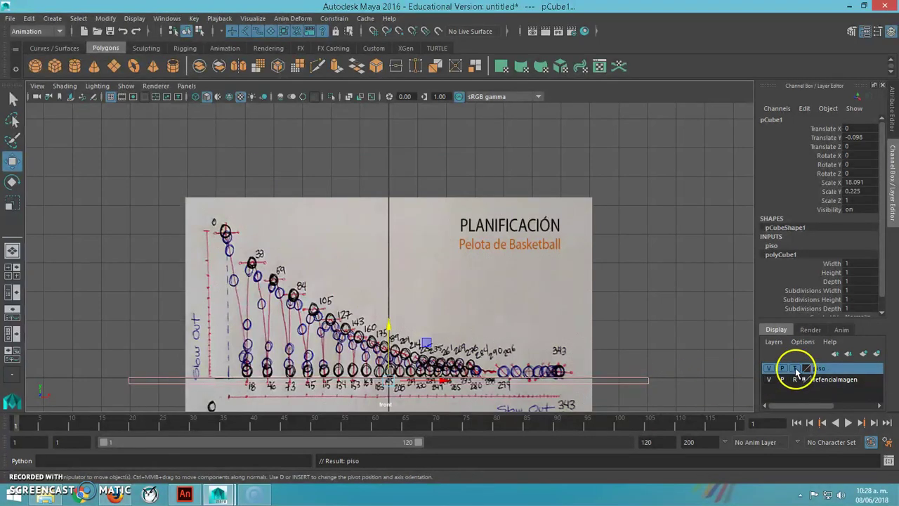
pyautogui.click(671, 403)
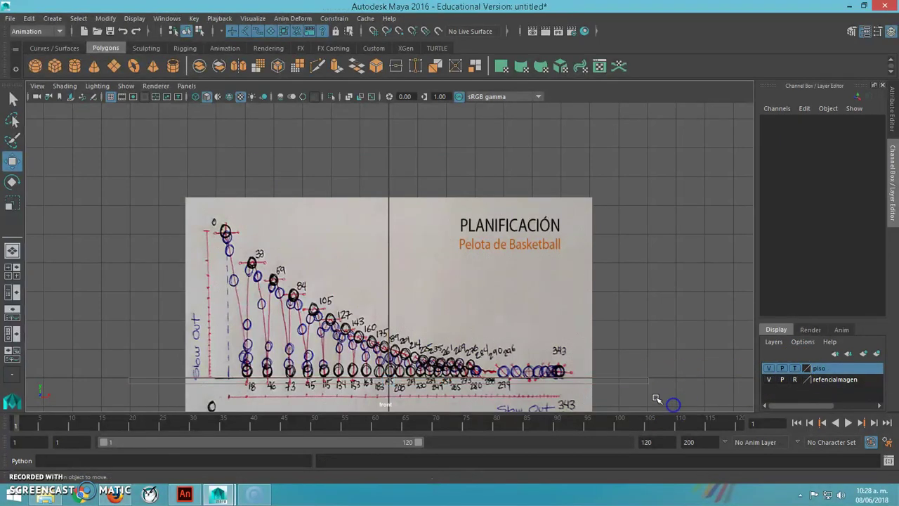
# - Create a polygon sphere, move it near the plan's frame 0 ball at about X -5.376, Y 5.141, and scale it uniformly to about 0.368
pyautogui.click(36, 66)
pyautogui.moveTo(391, 321); pyautogui.dragTo(384, 175)
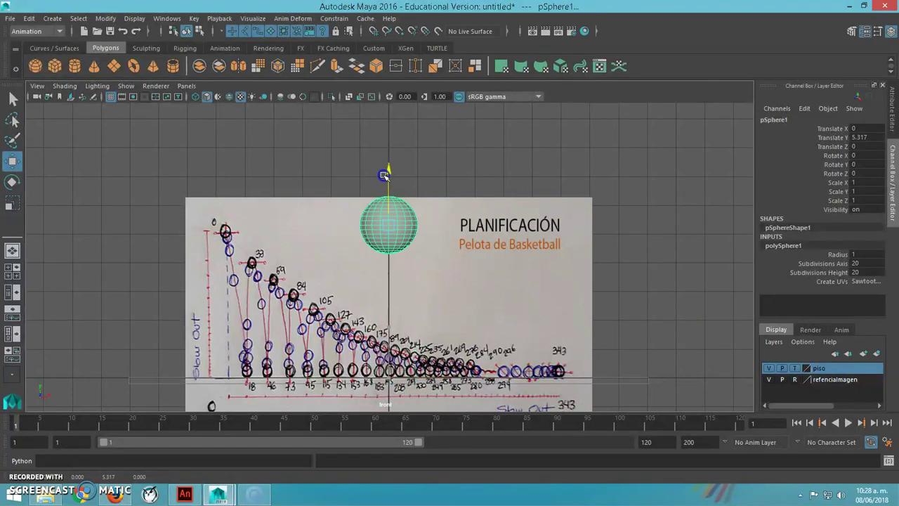
pyautogui.moveTo(439, 226)
pyautogui.mouseDown()
pyautogui.moveTo(229, 228)
pyautogui.moveTo(208, 264)
pyautogui.mouseUp()
pyautogui.press('r')
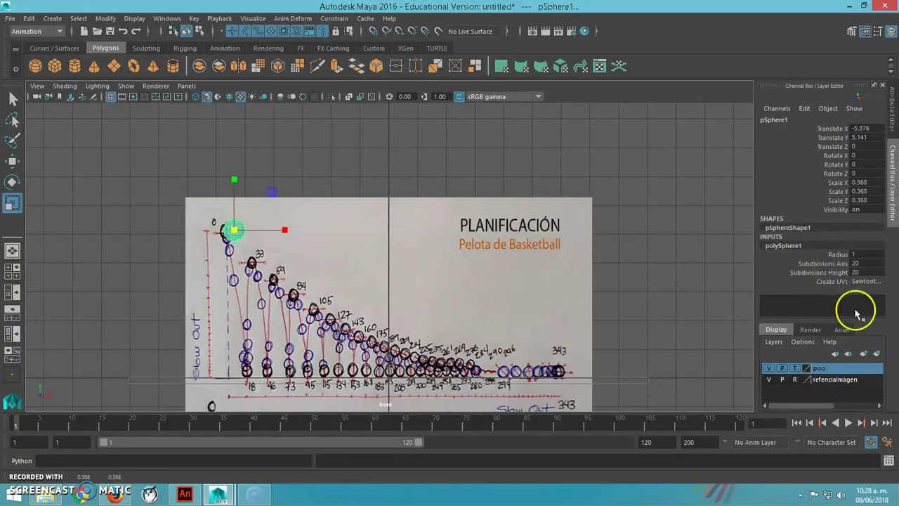
# - Put the sphere in a new display layer named bola, keeping the layer's display type Normal
pyautogui.click(877, 354)
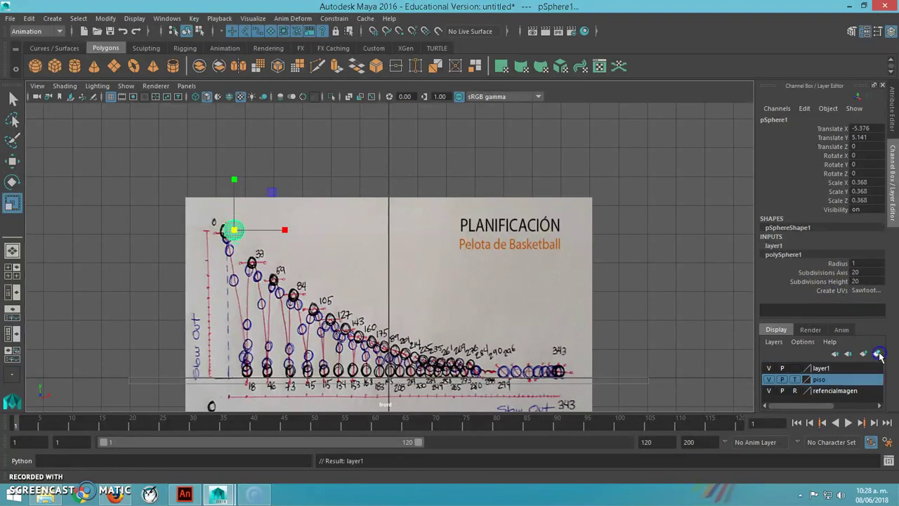
pyautogui.doubleClick(814, 368)
pyautogui.moveTo(386, 188); pyautogui.dragTo(252, 187)
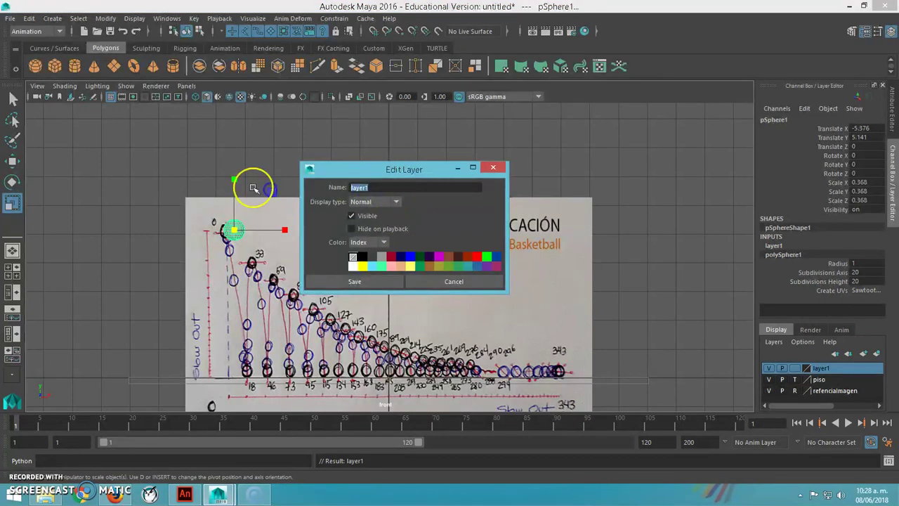
pyautogui.click(334, 281)
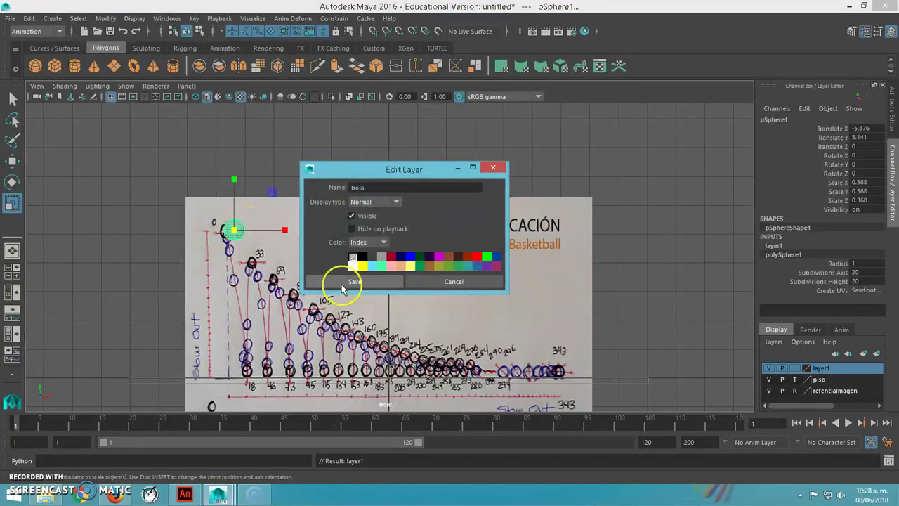
pyautogui.click(795, 368)
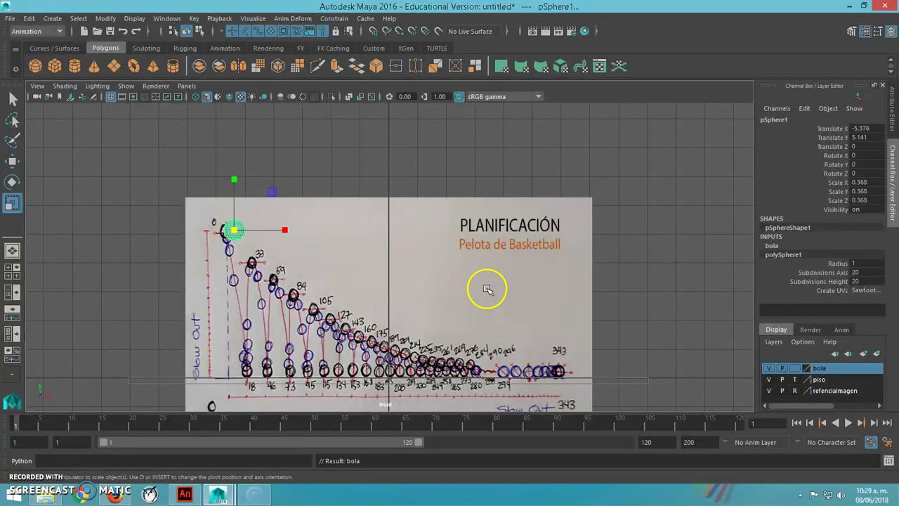
# - Align the sphere with the plan's frame 0 ball at about -5.61 in Translate X, and key all its channels at frame 1
pyautogui.press('w')
pyautogui.moveTo(275, 232); pyautogui.dragTo(269, 233)
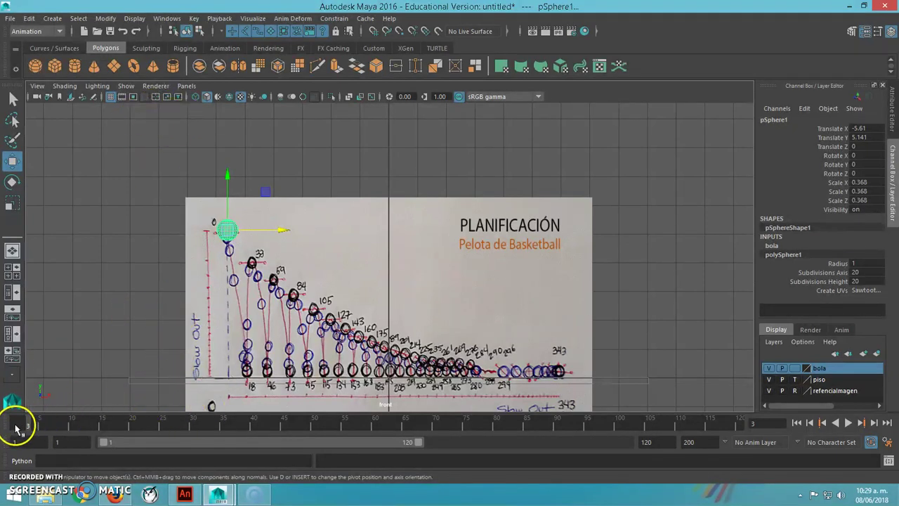
pyautogui.click(224, 237)
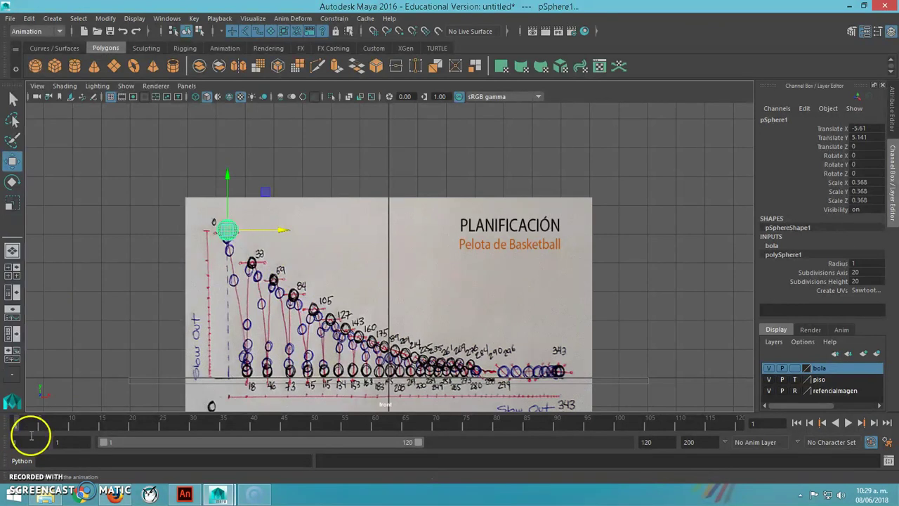
pyautogui.press('s')
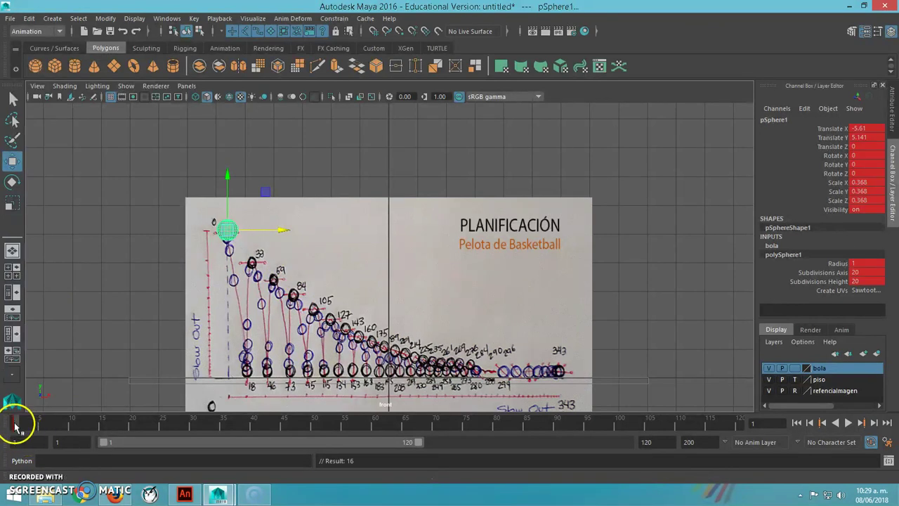
# - Key the sphere at frame 18 on the plan's first floor contact, at about X -4.906, Y 0.391
pyautogui.hotkey('alt', 'v')
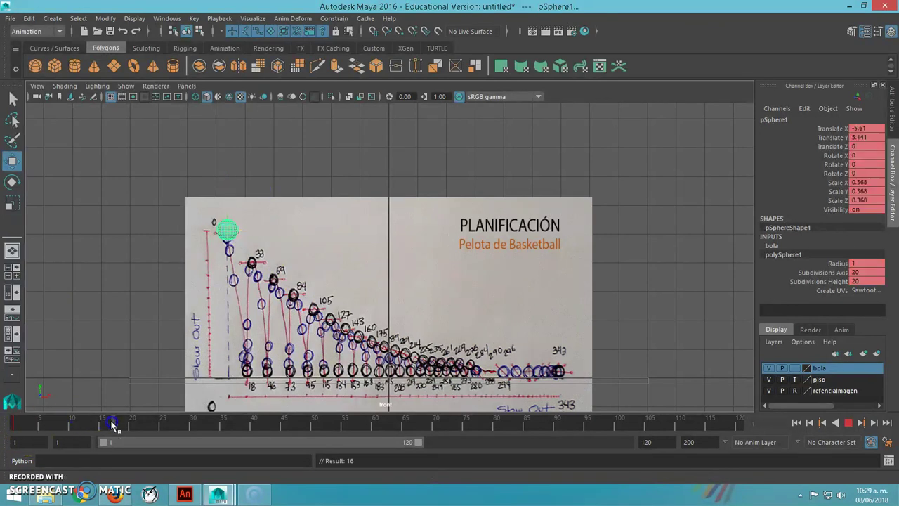
pyautogui.moveTo(123, 427); pyautogui.dragTo(121, 427)
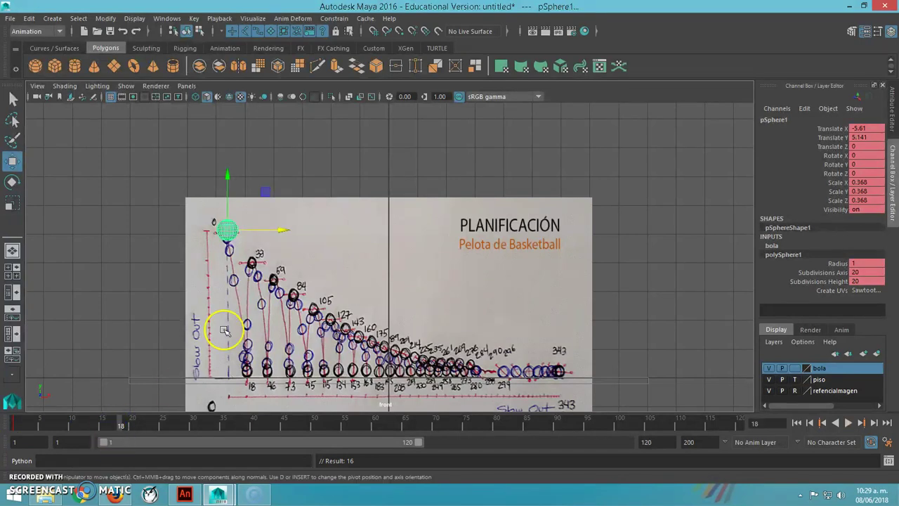
pyautogui.moveTo(236, 239); pyautogui.dragTo(249, 360)
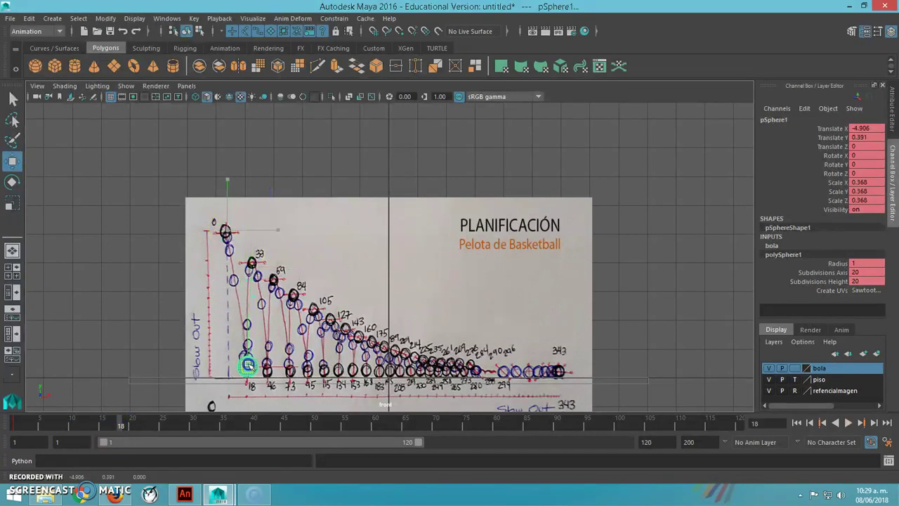
pyautogui.press('s')
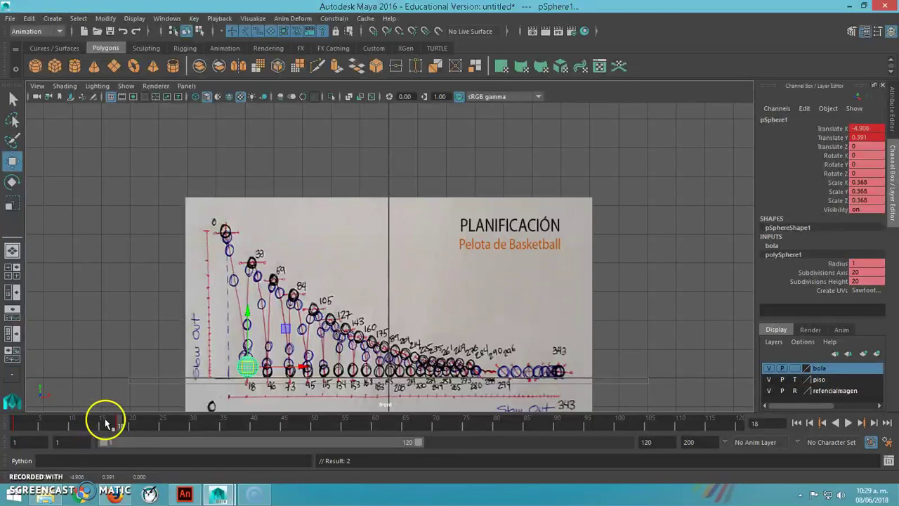
# - Key the sphere at the next peak at frame 33 (about X -4.32, Y 3.538) and on the floor at frame 47 (about X -3.675, Y 0.391)
pyautogui.hotkey('alt', 'v')
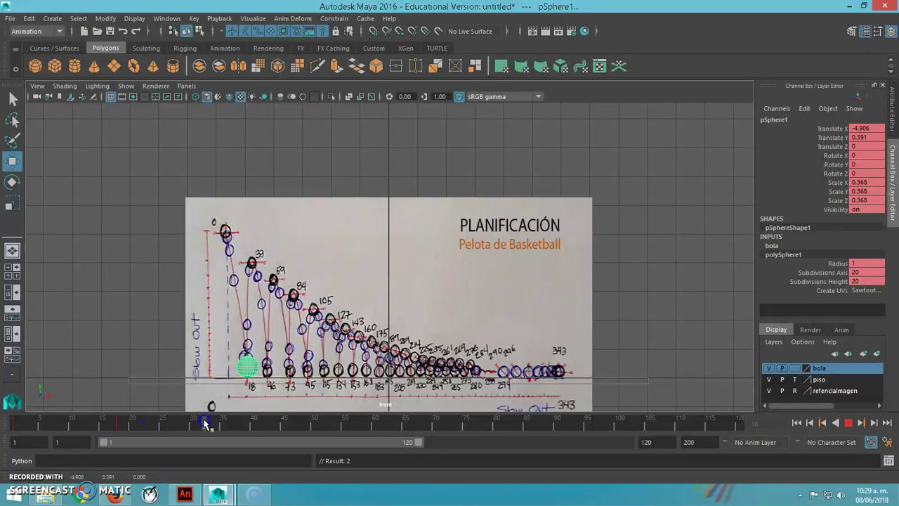
pyautogui.moveTo(250, 366); pyautogui.dragTo(270, 278)
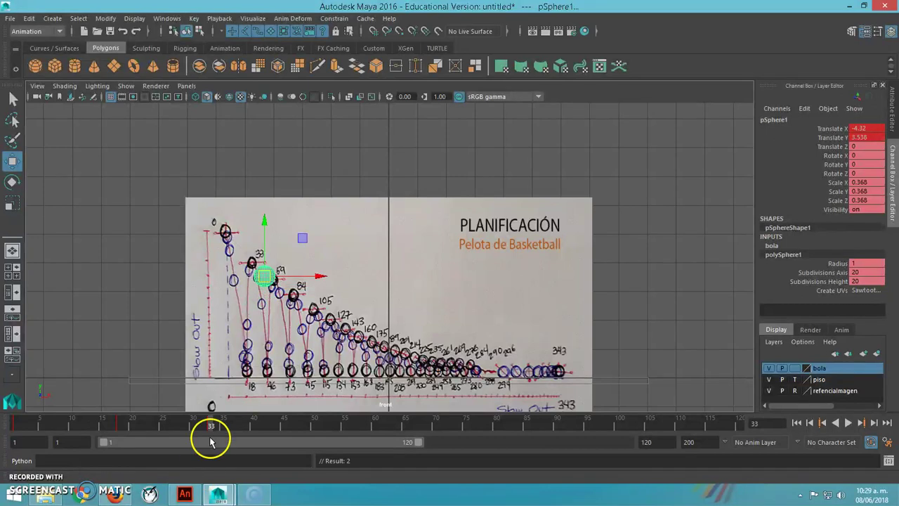
pyautogui.moveTo(210, 426); pyautogui.dragTo(296, 429)
pyautogui.moveTo(269, 276); pyautogui.dragTo(287, 368)
pyautogui.press('s')
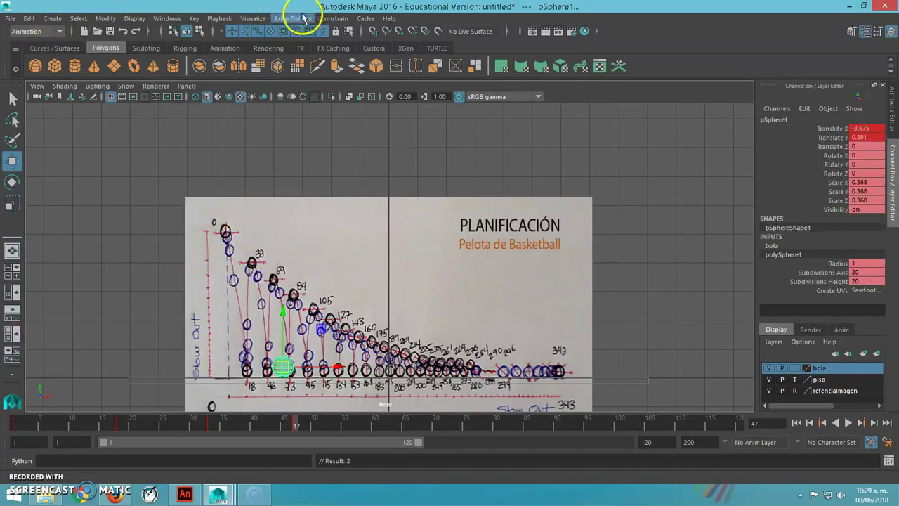
# - Reselect the sphere and create an editable motion trail for its keyed path
pyautogui.click(254, 18)
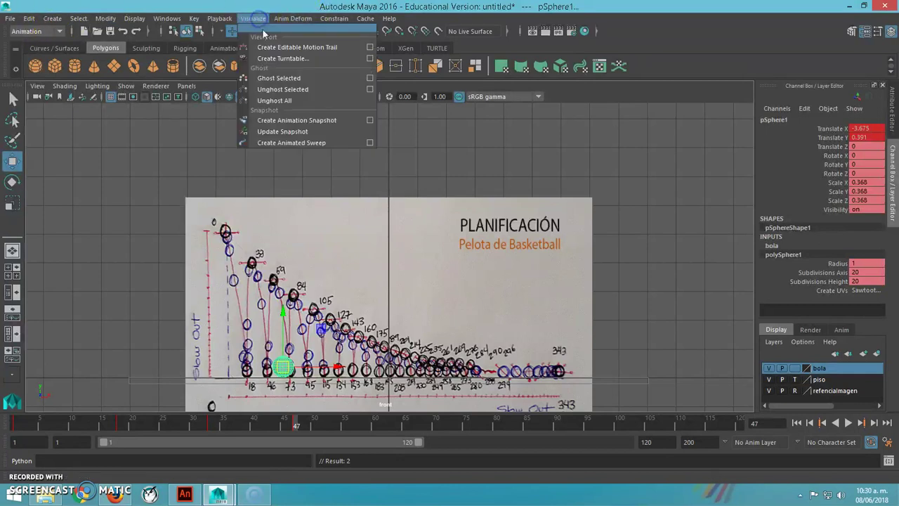
pyautogui.click(304, 48)
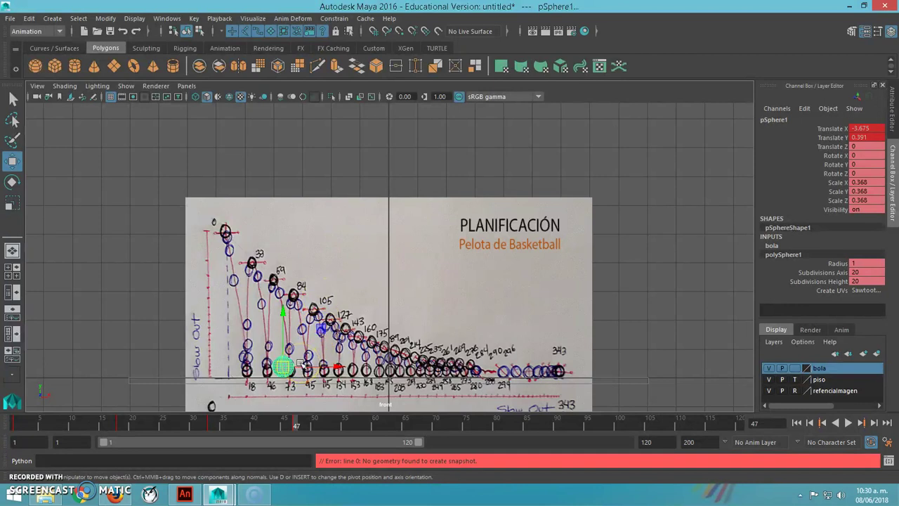
pyautogui.click(300, 245)
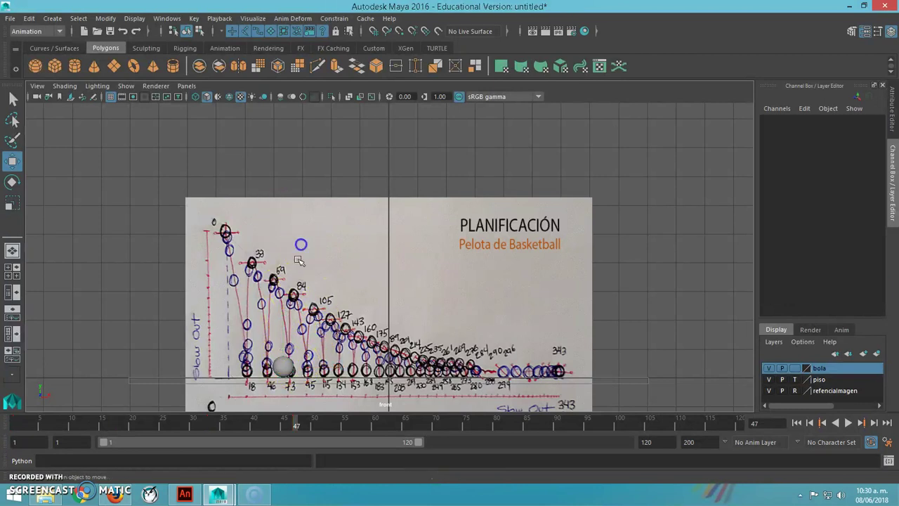
pyautogui.click(284, 361)
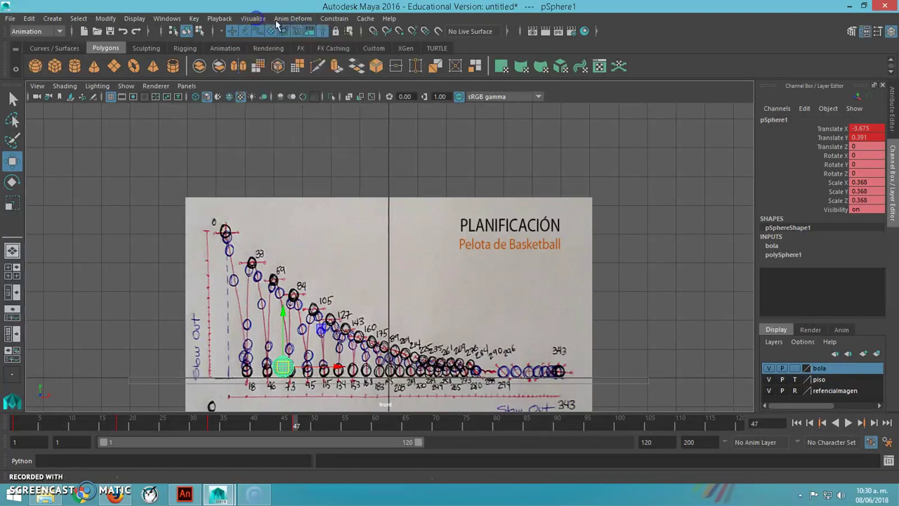
pyautogui.click(290, 18)
pyautogui.moveTo(257, 17)
pyautogui.click(264, 44)
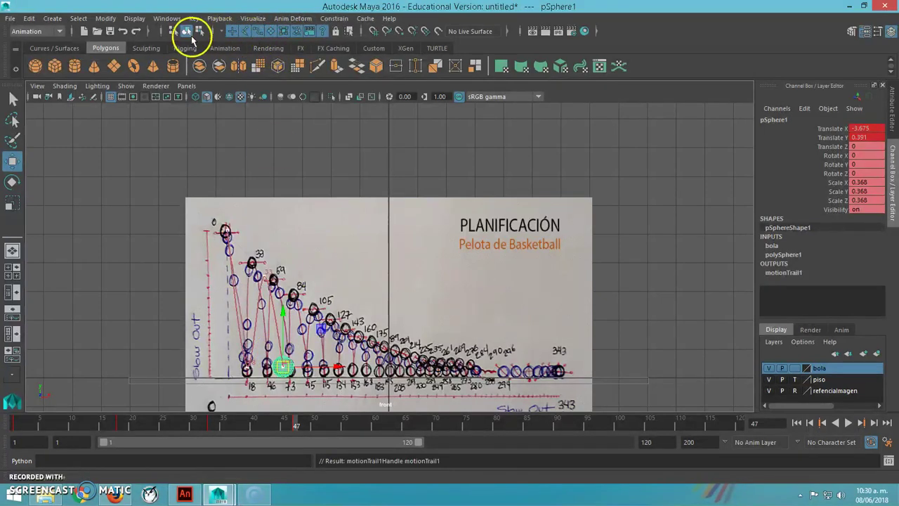
# - Turn on ghosting for the selected sphere
pyautogui.click(253, 19)
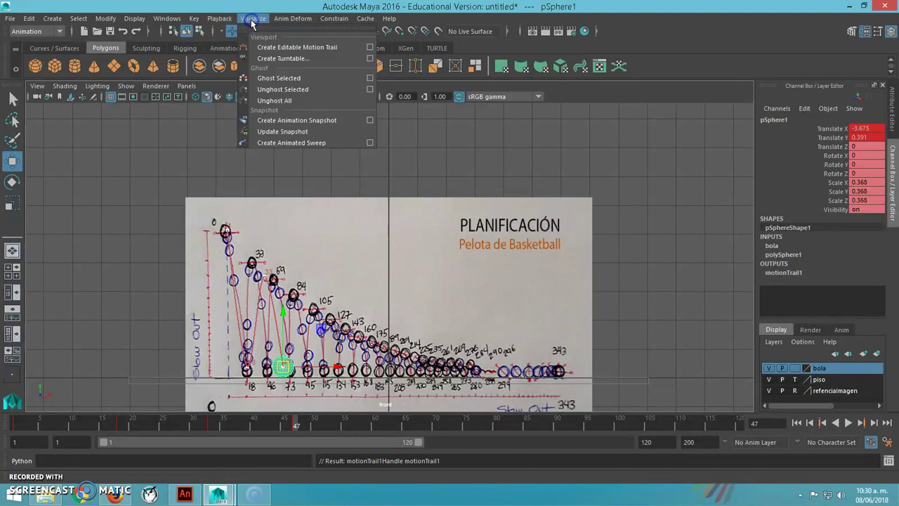
pyautogui.click(271, 78)
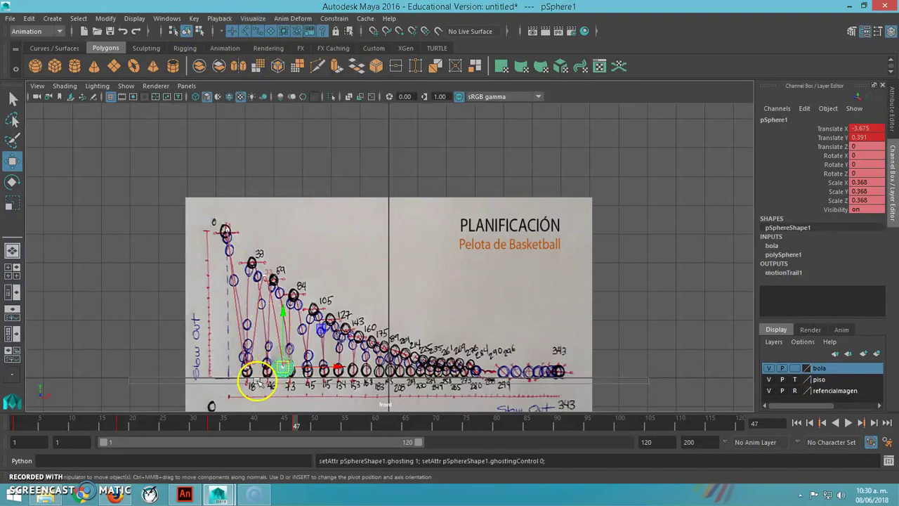
pyautogui.click(255, 20)
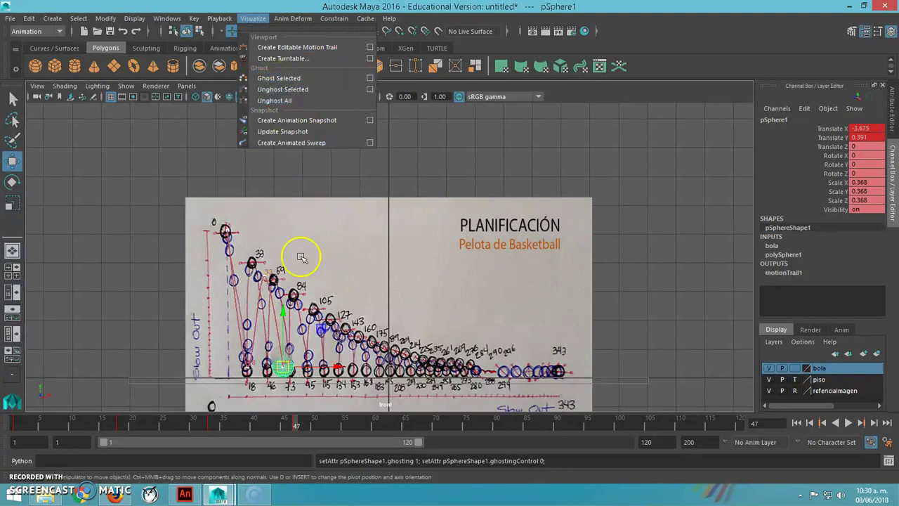
# - Hide the refencialmagen layer temporarily to examine the sphere's motion trail against the empty grid, scrubbing to frame 56
pyautogui.moveTo(291, 421)
pyautogui.mouseDown()
pyautogui.moveTo(123, 421)
pyautogui.moveTo(162, 421)
pyautogui.moveTo(106, 419)
pyautogui.moveTo(83, 405)
pyautogui.moveTo(295, 403)
pyautogui.moveTo(143, 411)
pyautogui.moveTo(6, 398)
pyautogui.moveTo(295, 417)
pyautogui.mouseUp()
pyautogui.click(769, 390)
pyautogui.moveTo(273, 314); pyautogui.dragTo(281, 305)
pyautogui.click(276, 337)
pyautogui.click(278, 370)
pyautogui.moveTo(291, 424)
pyautogui.mouseDown()
pyautogui.moveTo(106, 412)
pyautogui.moveTo(36, 397)
pyautogui.moveTo(291, 422)
pyautogui.mouseUp()
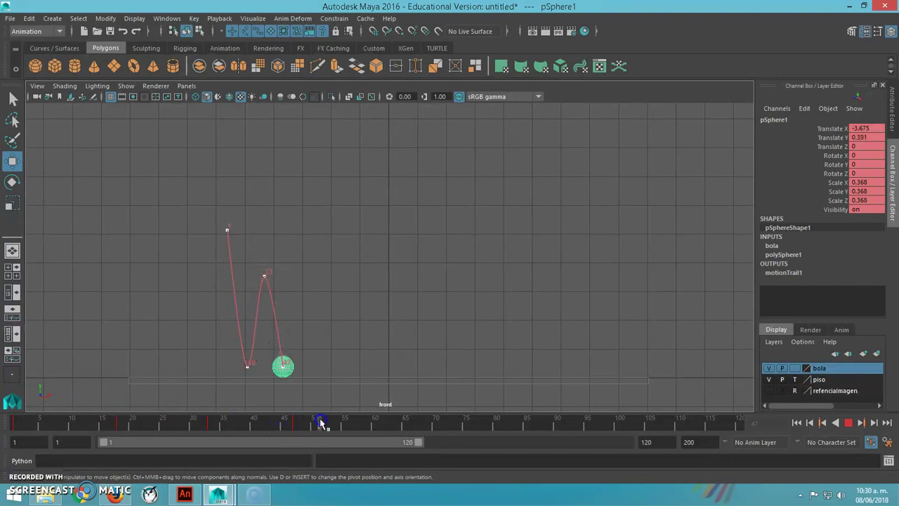
pyautogui.click(351, 422)
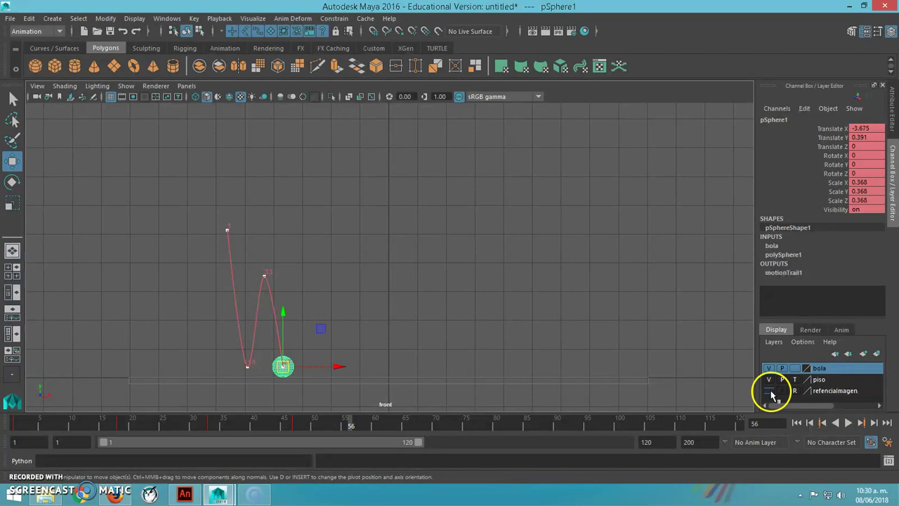
pyautogui.click(770, 391)
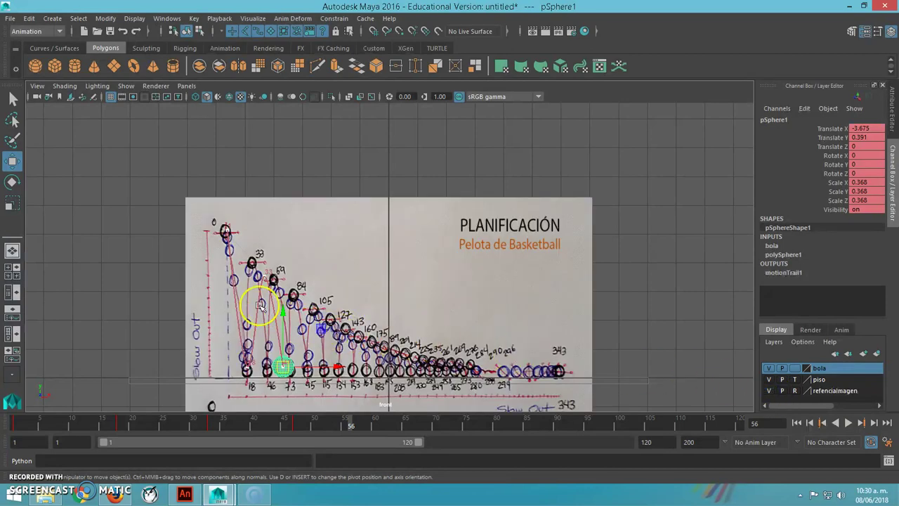
# - Reselect the sphere and place it at the next bounce peak at frame 58, at about X -3.108, Y 2.287
pyautogui.click(235, 316)
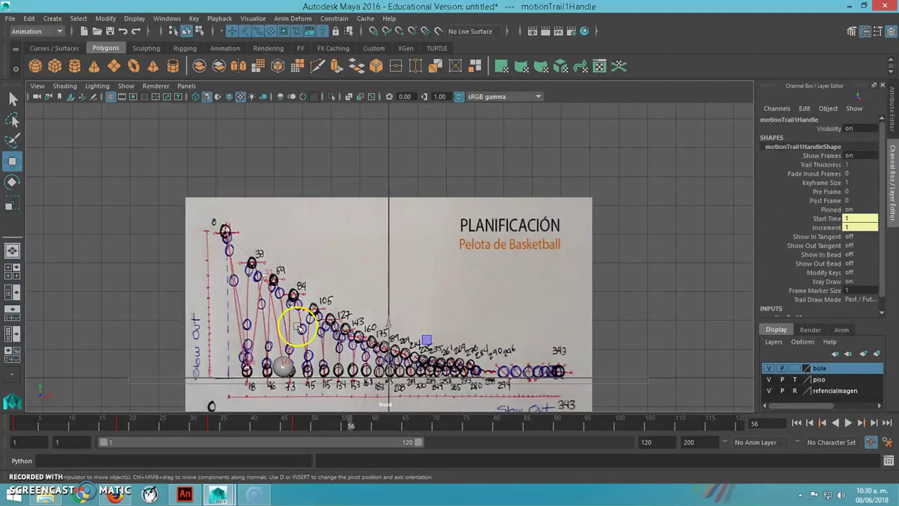
pyautogui.click(280, 365)
pyautogui.moveTo(350, 424); pyautogui.dragTo(362, 424)
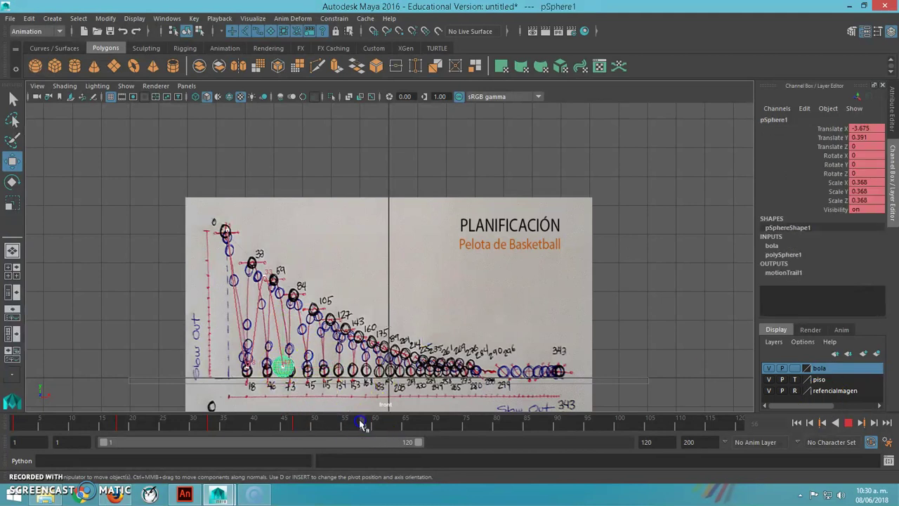
pyautogui.moveTo(282, 364); pyautogui.dragTo(300, 308)
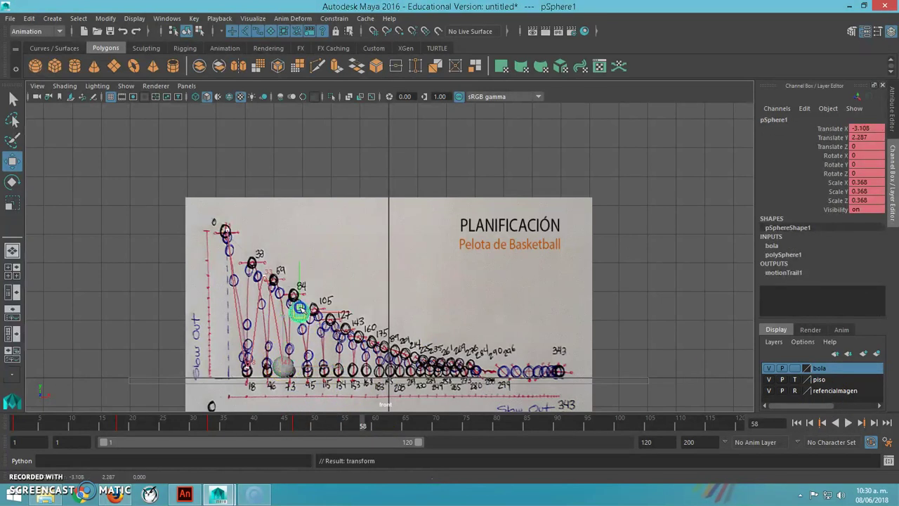
# - Place the sphere on the floor at frame 69, at about X -2.58, Y 0.352
pyautogui.moveTo(363, 420); pyautogui.dragTo(391, 425)
pyautogui.click(426, 424)
pyautogui.moveTo(298, 304); pyautogui.dragTo(314, 368)
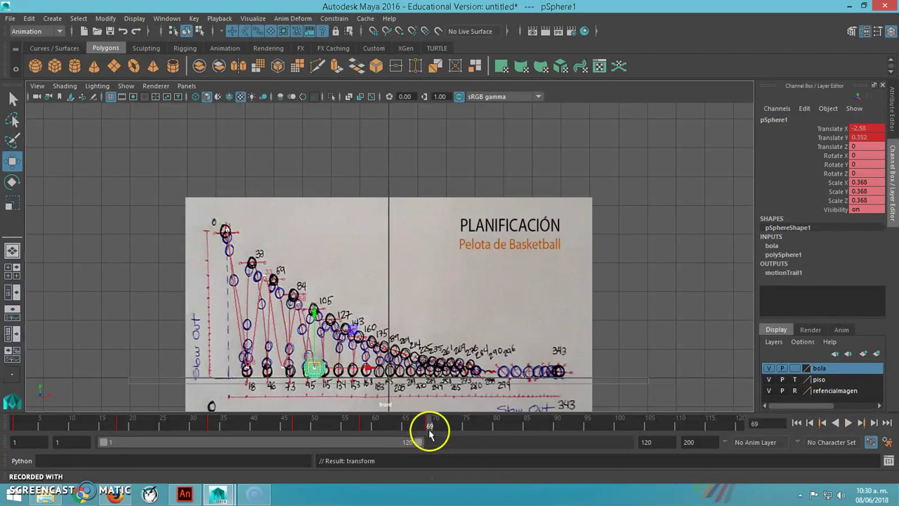
# - Raise the sphere to the next bounce peak near the plan's 127 ball at frame 79
pyautogui.click(446, 425)
pyautogui.moveTo(481, 429); pyautogui.dragTo(490, 426)
pyautogui.click(364, 378)
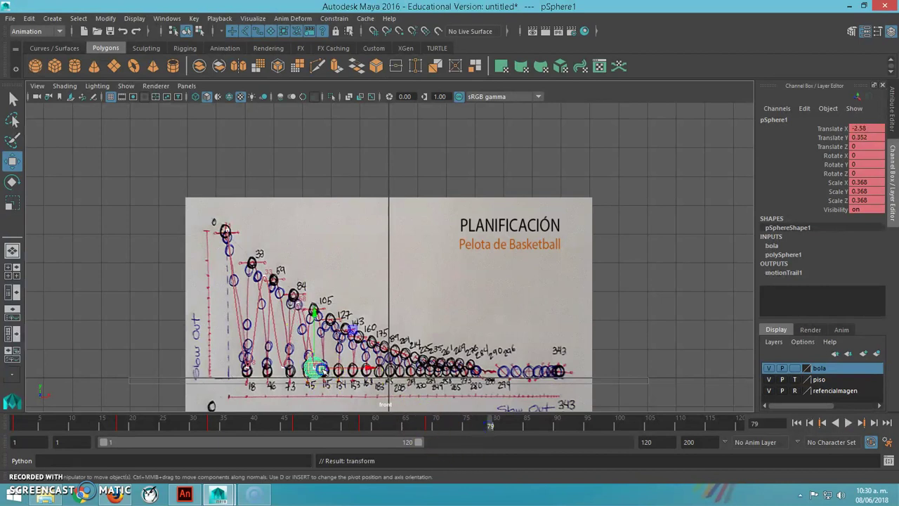
pyautogui.moveTo(320, 369); pyautogui.dragTo(333, 327)
# - Place the sphere on the floor at frame 88 (about X -1.622, Y 0.332) and at the next peak at frame 96 (about X -1.29, Y 1.446)
pyautogui.moveTo(498, 425); pyautogui.dragTo(545, 428)
pyautogui.moveTo(328, 323); pyautogui.dragTo(349, 367)
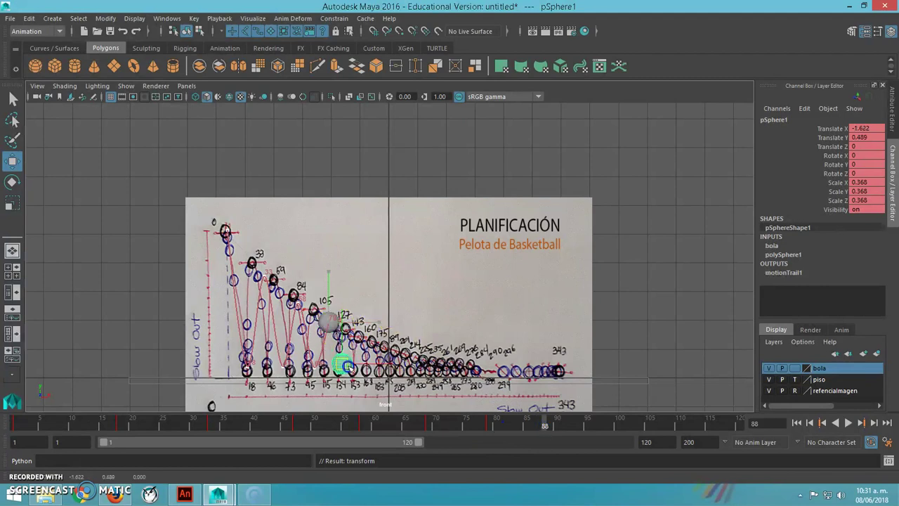
pyautogui.moveTo(520, 424); pyautogui.dragTo(594, 431)
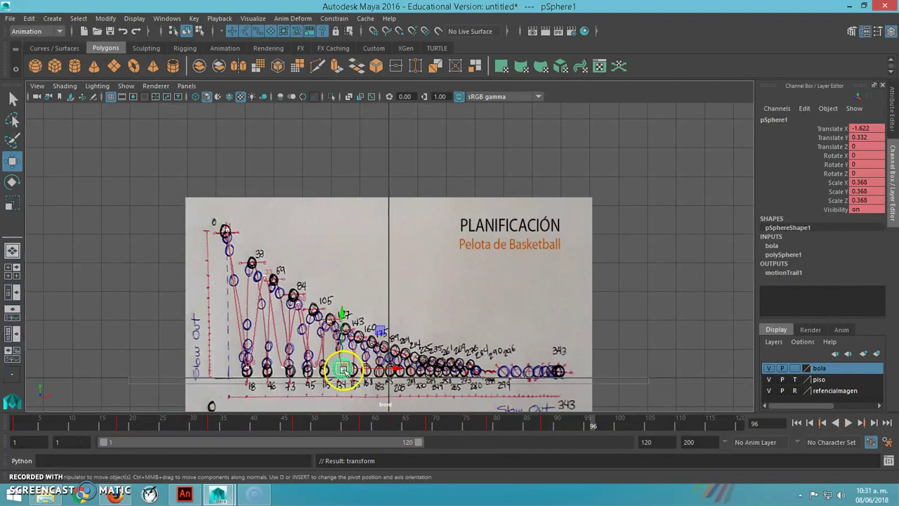
pyautogui.moveTo(341, 367); pyautogui.dragTo(353, 344)
# - Try to place the ball at its next floor contact, about X -0.801, Y 0.371, with the timeline at frame 104
pyautogui.moveTo(580, 427); pyautogui.dragTo(610, 427)
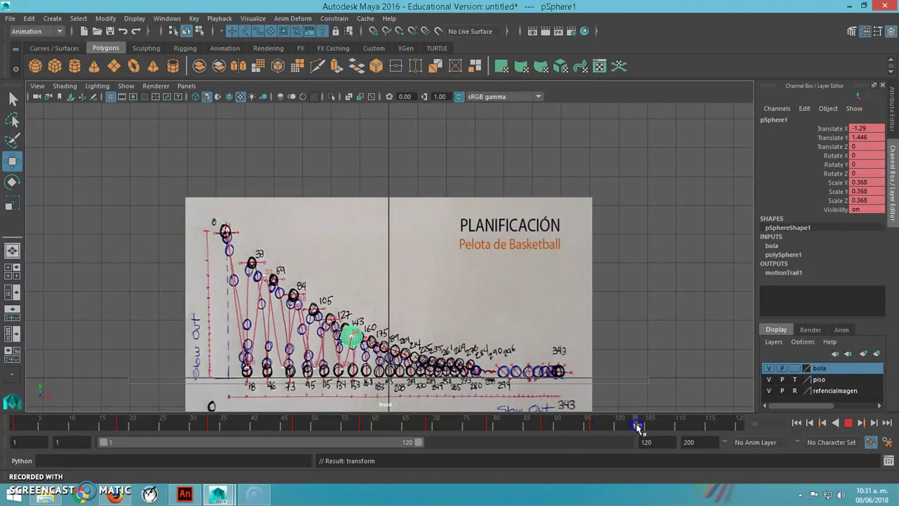
pyautogui.click(379, 348)
pyautogui.click(355, 345)
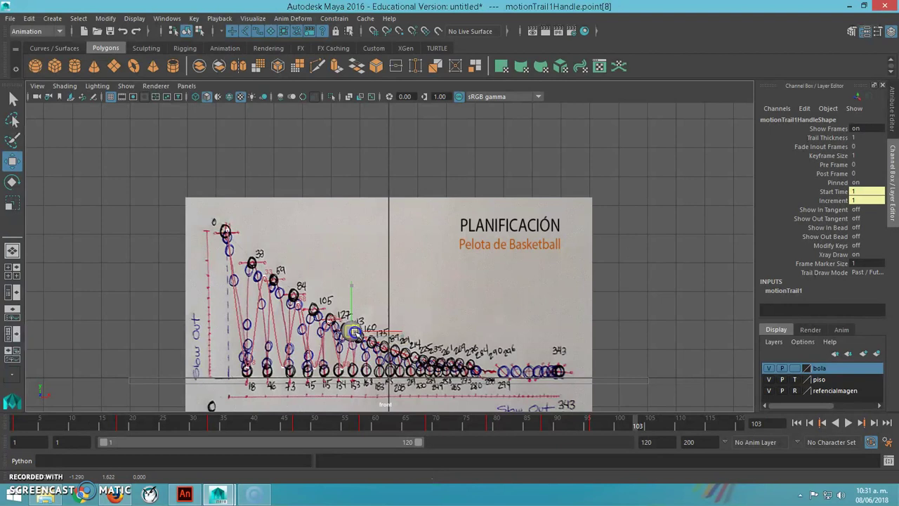
pyautogui.moveTo(636, 426)
pyautogui.mouseDown()
pyautogui.moveTo(526, 427)
pyautogui.moveTo(592, 431)
pyautogui.mouseUp()
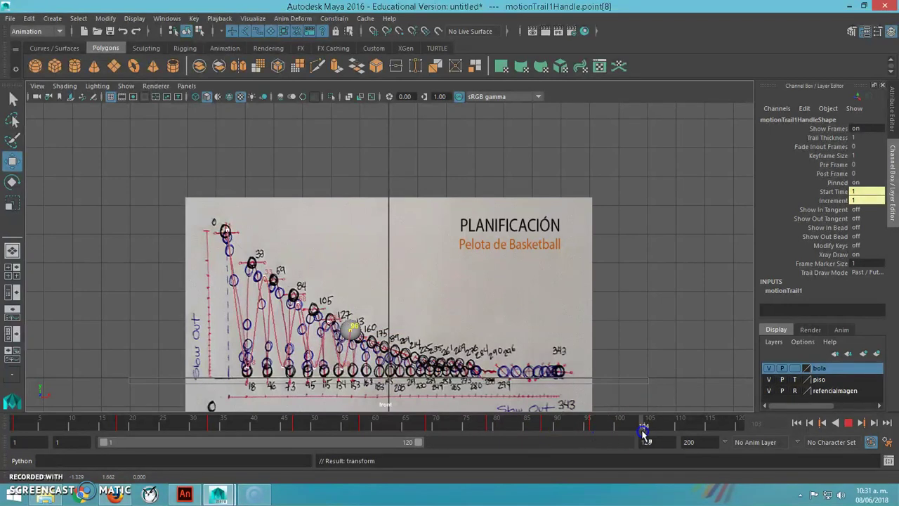
pyautogui.moveTo(358, 328); pyautogui.dragTo(372, 366)
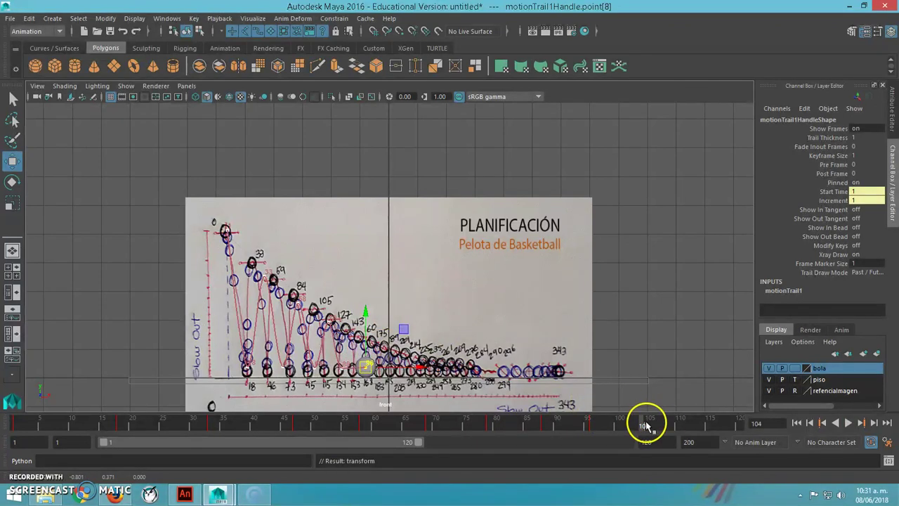
pyautogui.moveTo(624, 421); pyautogui.dragTo(654, 424)
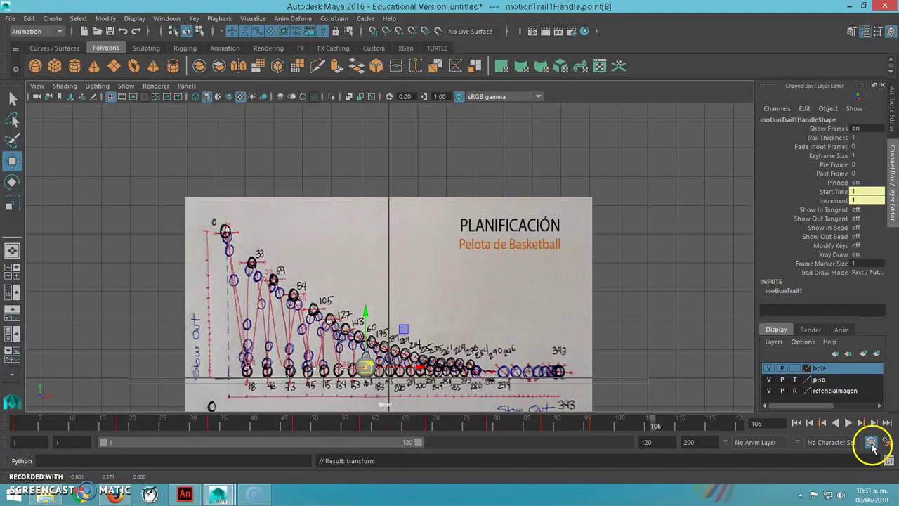
# - Return to frame 96 and move its motion trail point back up to the plan's bounce peak between the 143 and 160 labels
pyautogui.hotkey('alt', 'v')
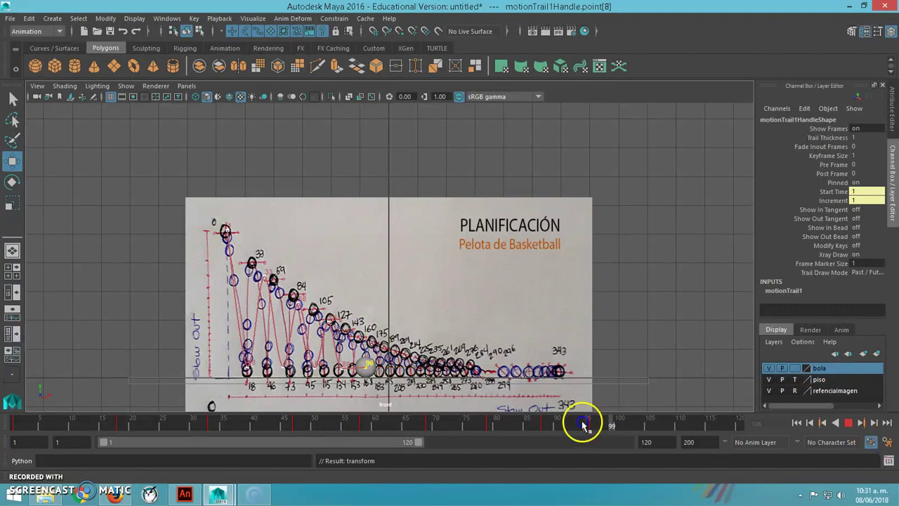
pyautogui.click(544, 418)
pyautogui.press('.')
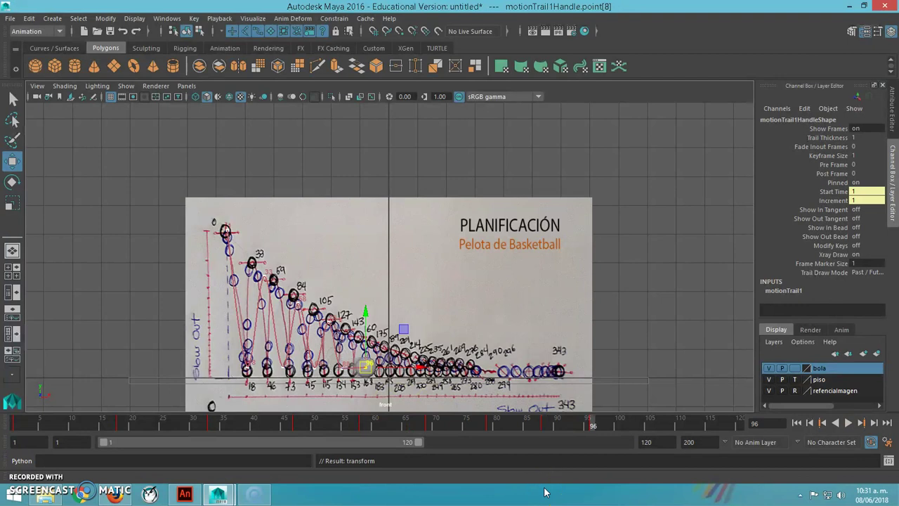
pyautogui.moveTo(366, 366); pyautogui.dragTo(365, 367)
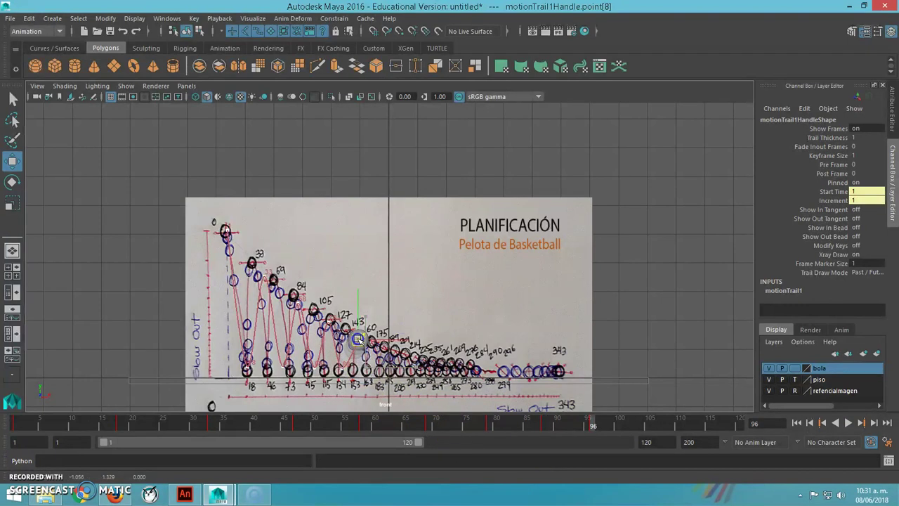
# - Go to frame 103 and set a key there with the ball held at the bounce peak
pyautogui.click(641, 422)
pyautogui.click(638, 424)
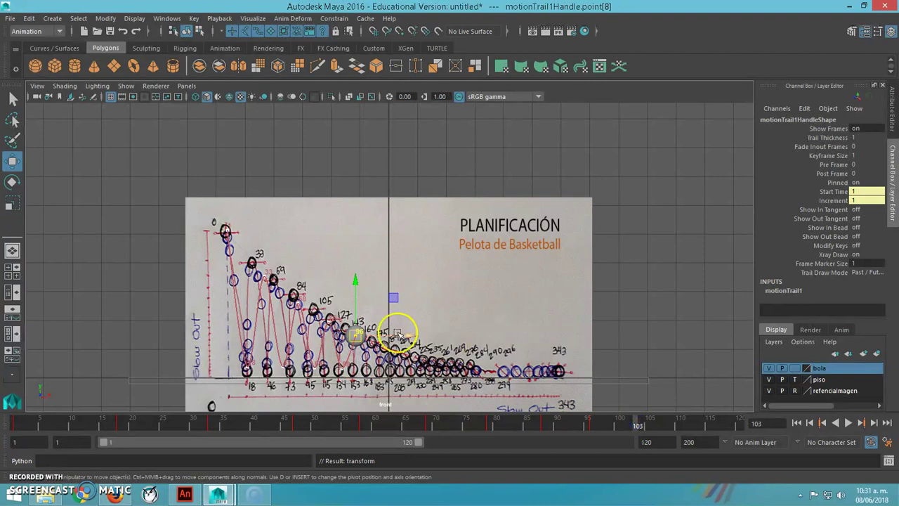
pyautogui.click(351, 319)
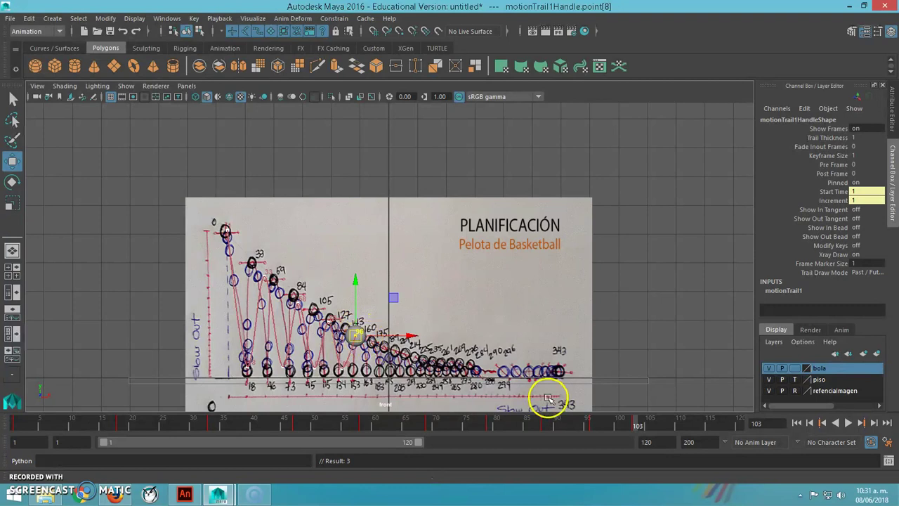
# - Try to pose the ball at frame 110 by moving its motion trail point to about X -1.016, Y 1.486, and play the animation back
pyautogui.click(653, 424)
pyautogui.moveTo(677, 424); pyautogui.dragTo(679, 424)
pyautogui.click(436, 337)
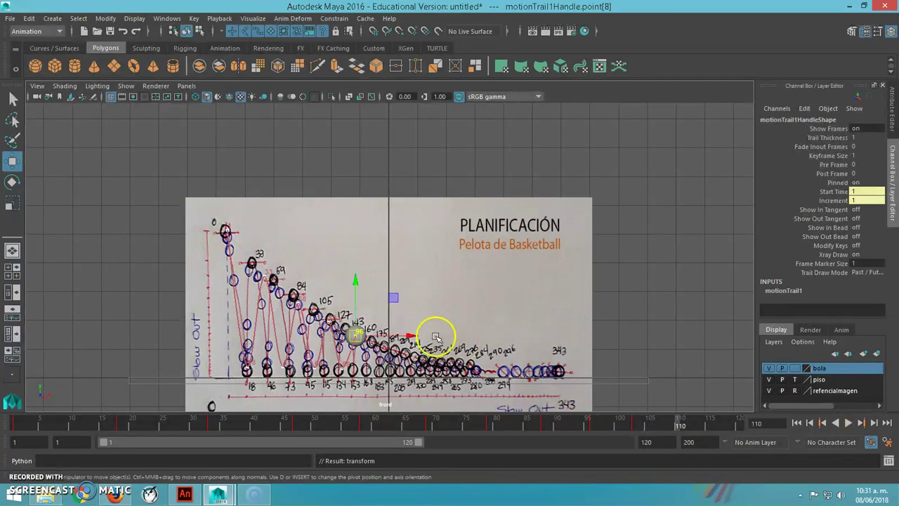
pyautogui.moveTo(352, 335); pyautogui.dragTo(369, 353)
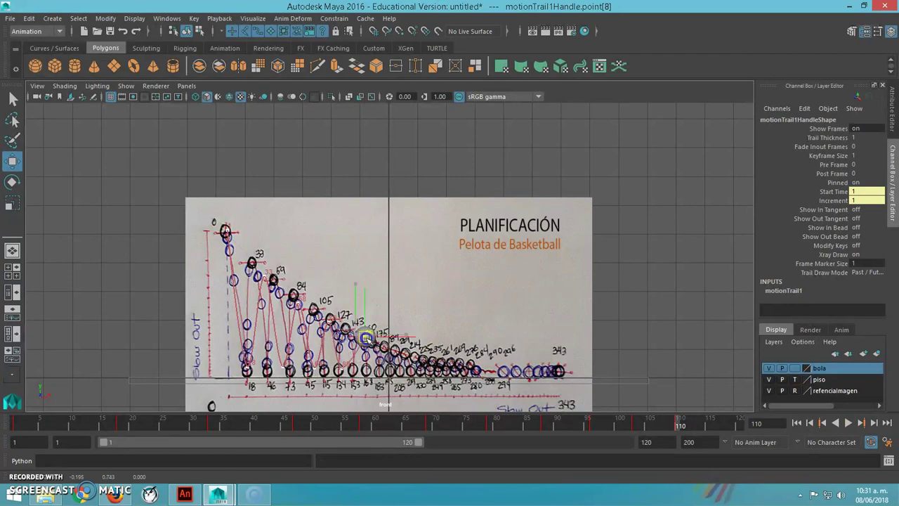
pyautogui.moveTo(356, 330)
pyautogui.mouseDown()
pyautogui.moveTo(393, 372)
pyautogui.moveTo(380, 344)
pyautogui.moveTo(351, 329)
pyautogui.mouseUp()
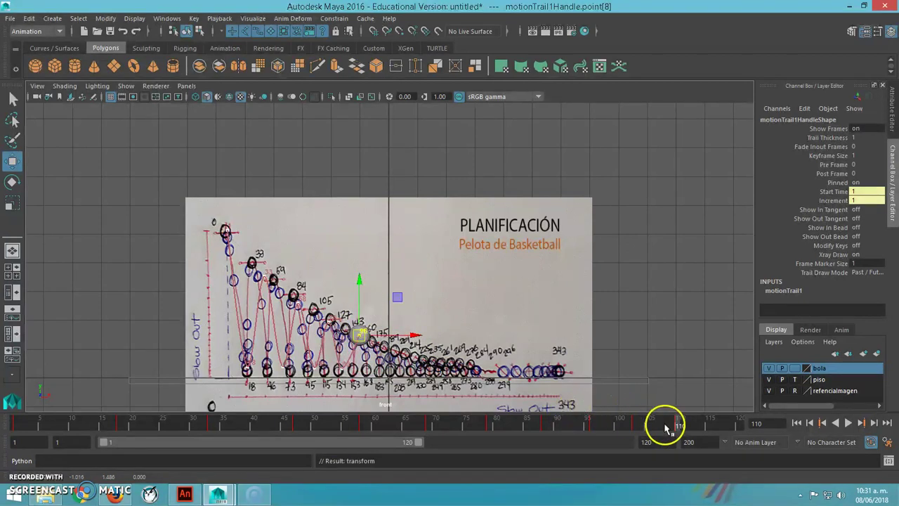
pyautogui.hotkey('alt', 'v')
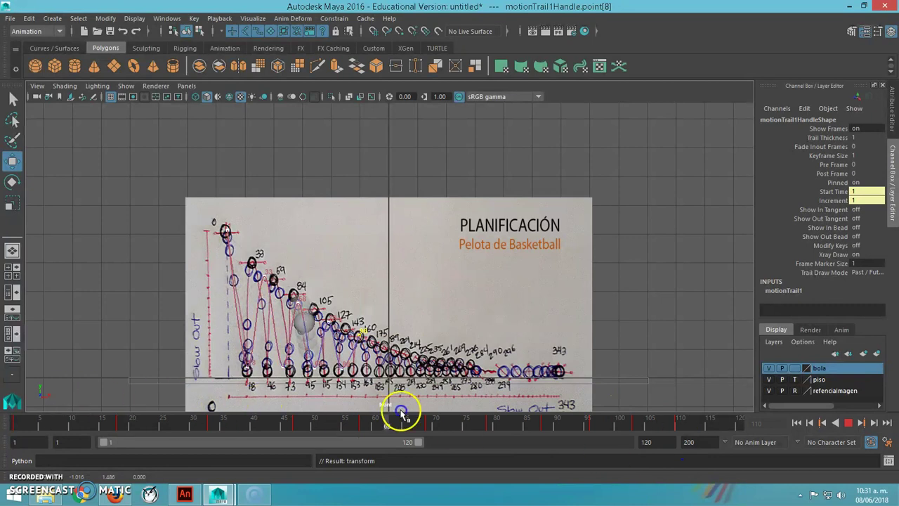
pyautogui.click(662, 420)
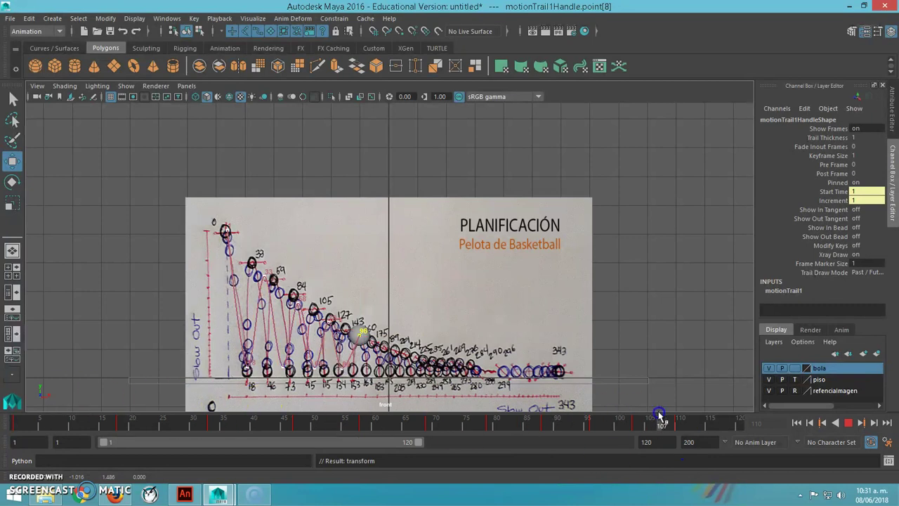
# - Save the scene as a Maya Binary file named rebote_01 in the desktop's Rebote_01 folder
pyautogui.click(14, 18)
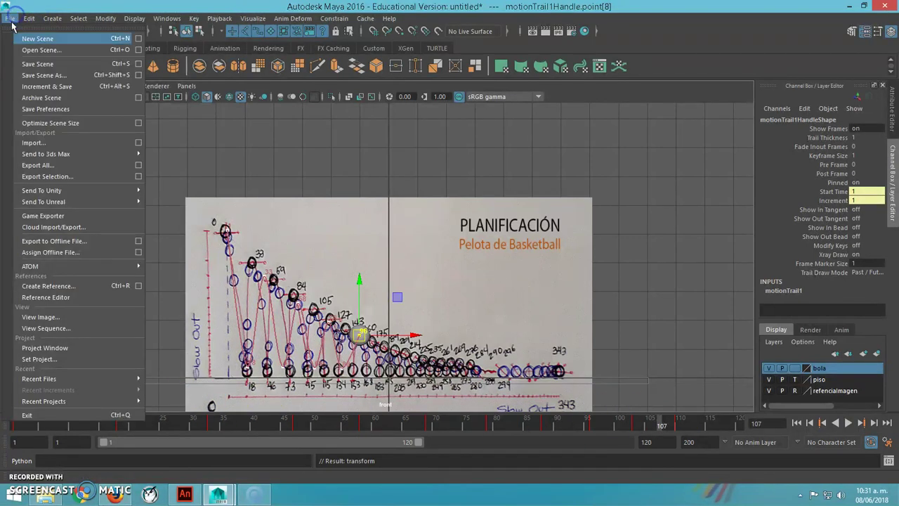
pyautogui.click(35, 73)
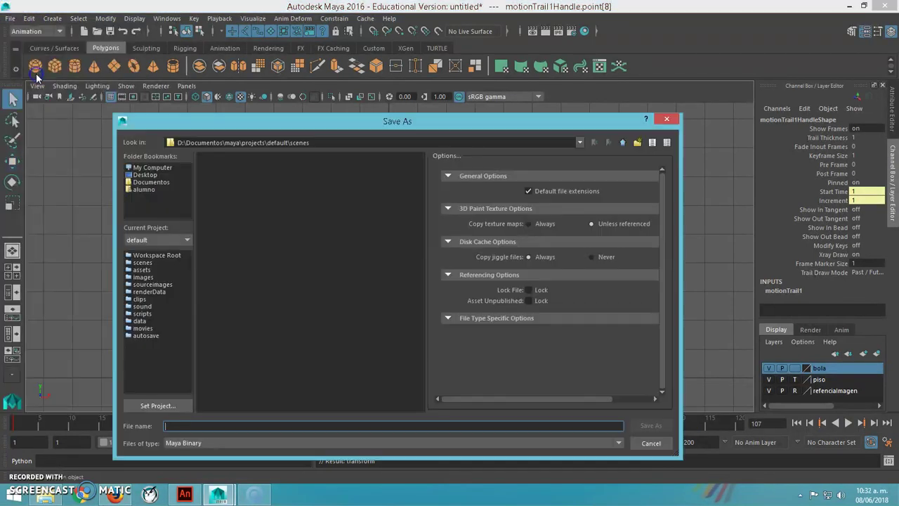
pyautogui.click(146, 175)
pyautogui.doubleClick(229, 167)
pyautogui.click(181, 426)
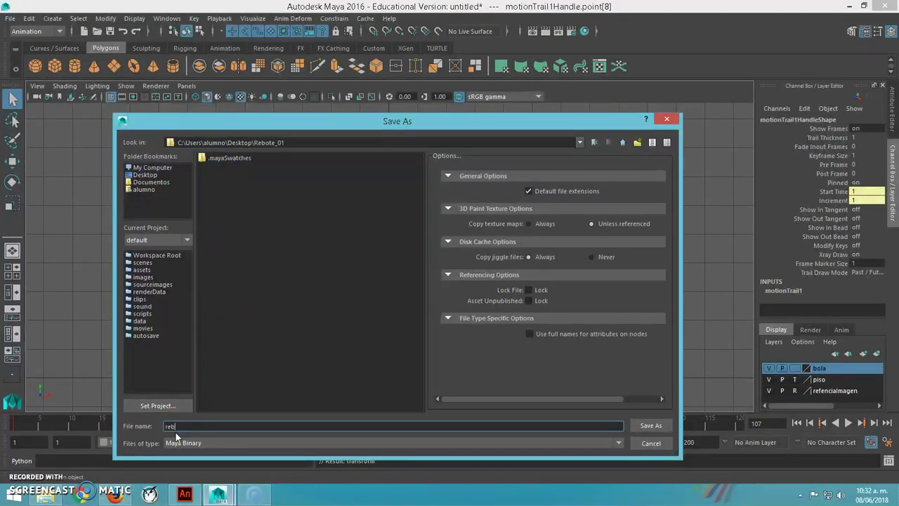
pyautogui.write('rebote_01')
pyautogui.click(204, 443)
pyautogui.click(199, 455)
pyautogui.click(651, 426)
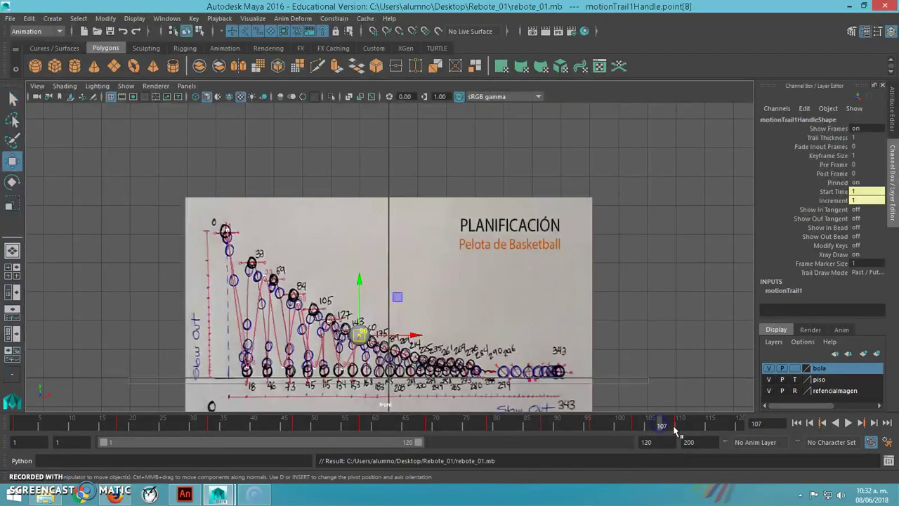
# - Start a new scene and reopen rebote_01.mb from the recent files
pyautogui.click(11, 18)
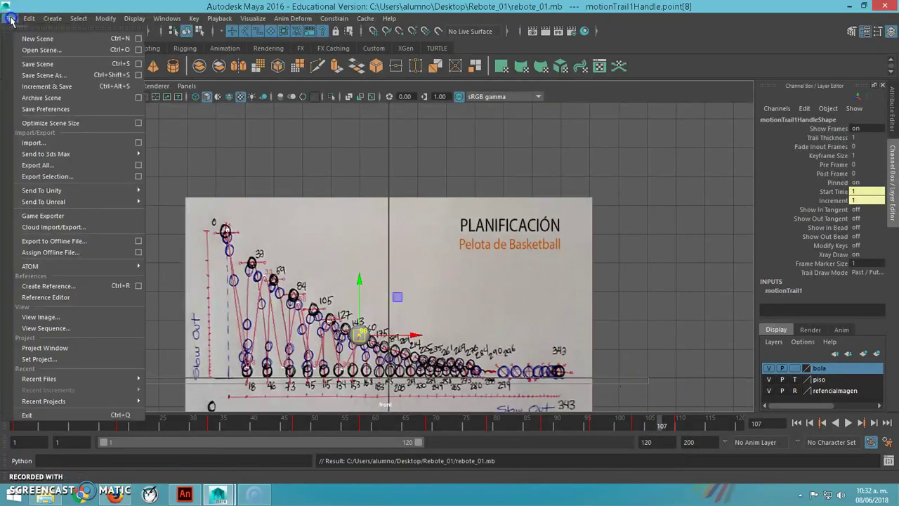
pyautogui.click(32, 34)
pyautogui.click(11, 18)
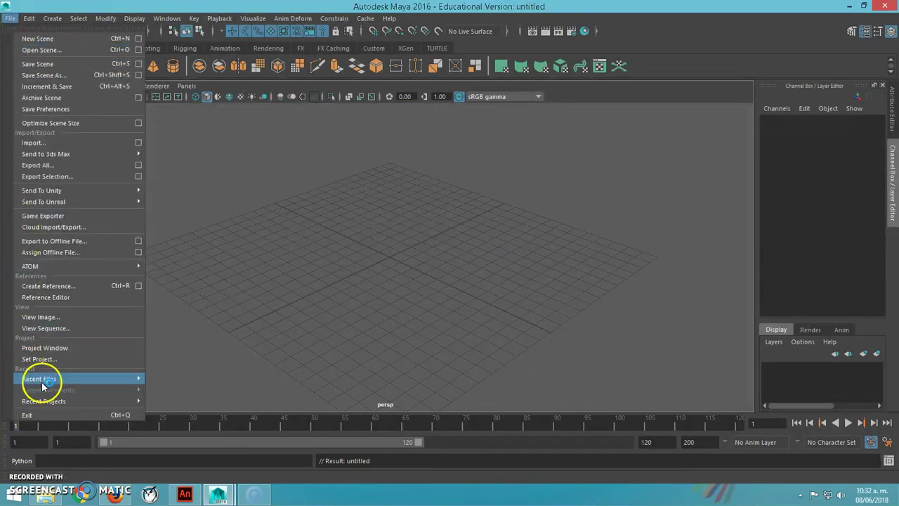
pyautogui.moveTo(98, 379)
pyautogui.click(273, 383)
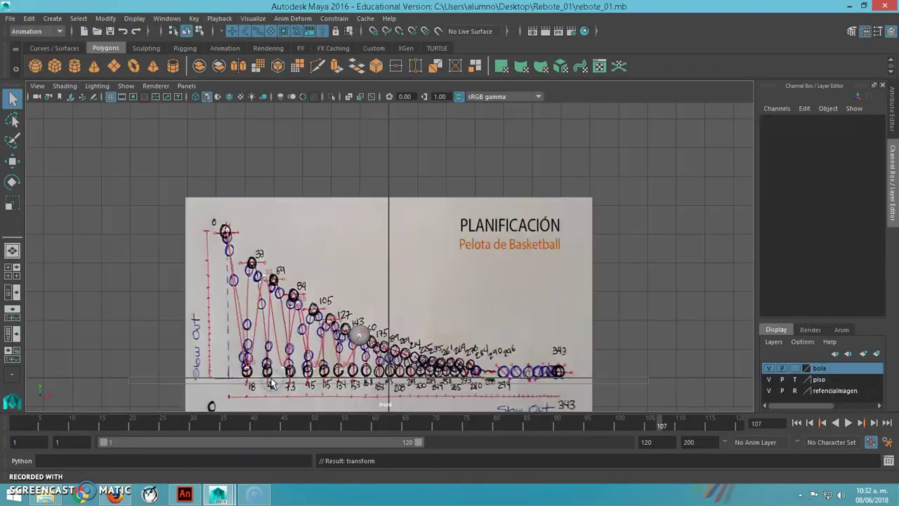
# - Select the sphere itself at frame 109 and move it down to the next floor contact, about X -0.606, Y 0.371
pyautogui.click(361, 336)
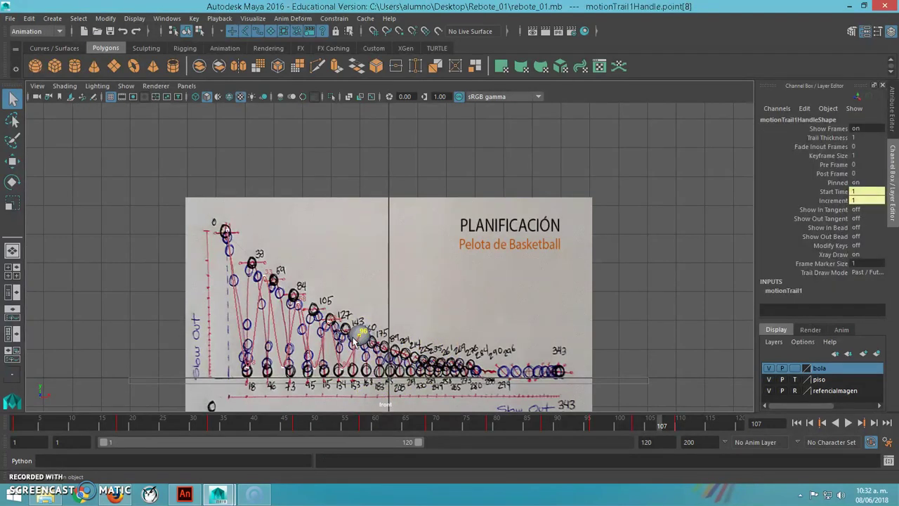
pyautogui.click(680, 425)
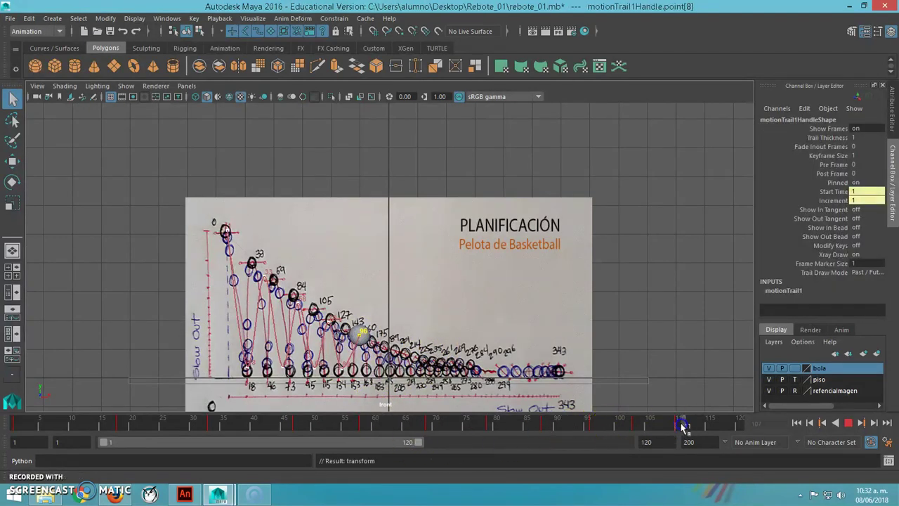
pyautogui.moveTo(634, 426)
pyautogui.mouseDown()
pyautogui.moveTo(582, 425)
pyautogui.moveTo(598, 427)
pyautogui.mouseUp()
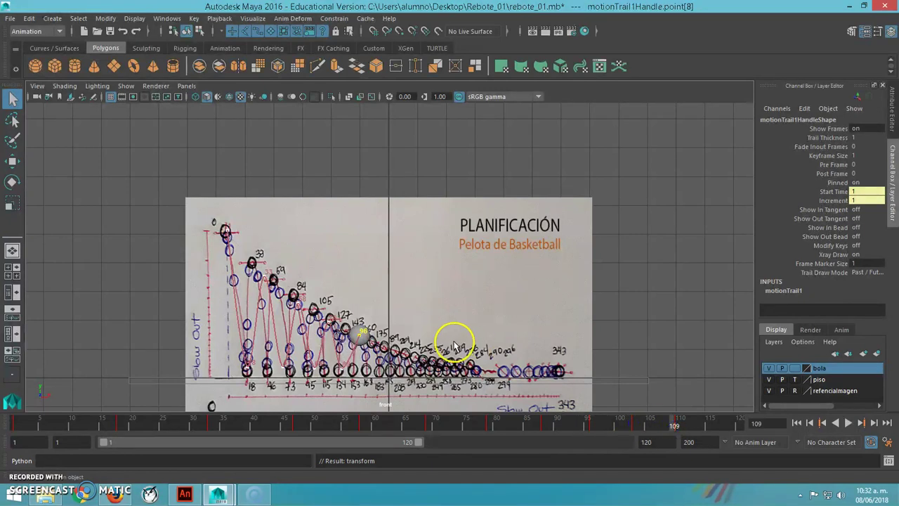
pyautogui.click(362, 338)
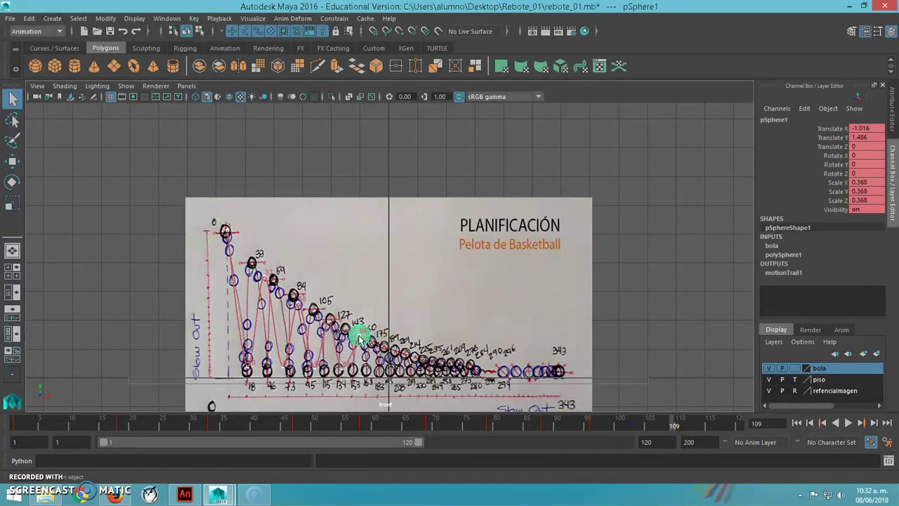
pyautogui.press('w')
pyautogui.moveTo(362, 338); pyautogui.dragTo(372, 368)
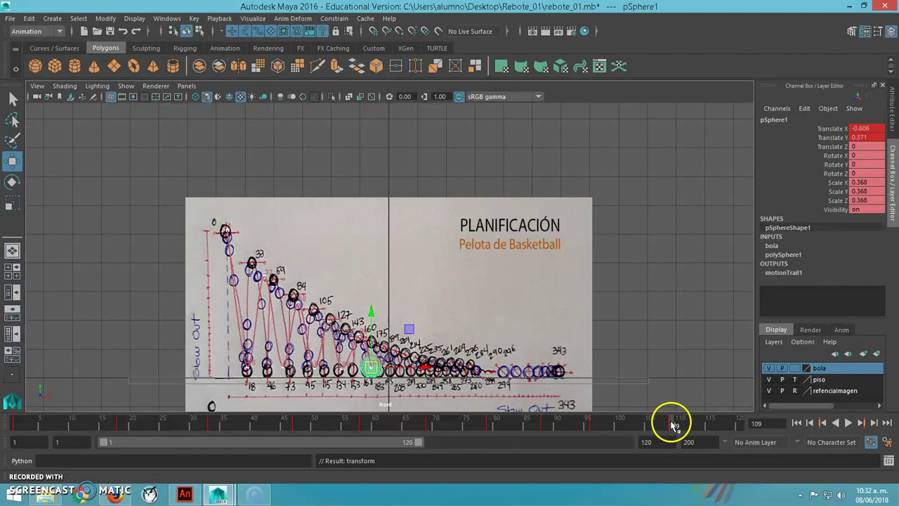
# - Float the timeline's Keys commands as a window and remove inbetweens at frame 102 to bring the floor-contact key earlier
pyautogui.moveTo(671, 424); pyautogui.dragTo(632, 424)
pyautogui.moveTo(632, 424); pyautogui.dragTo(656, 385, button='right')
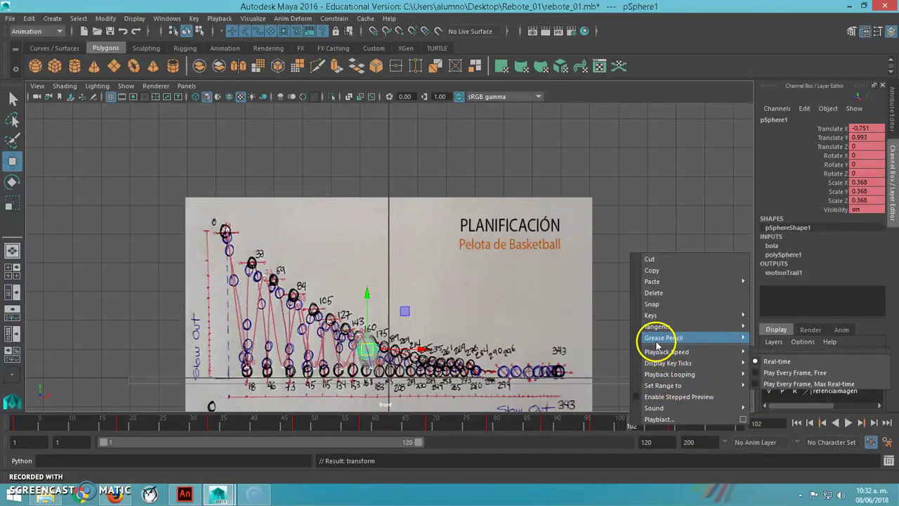
pyautogui.moveTo(658, 327)
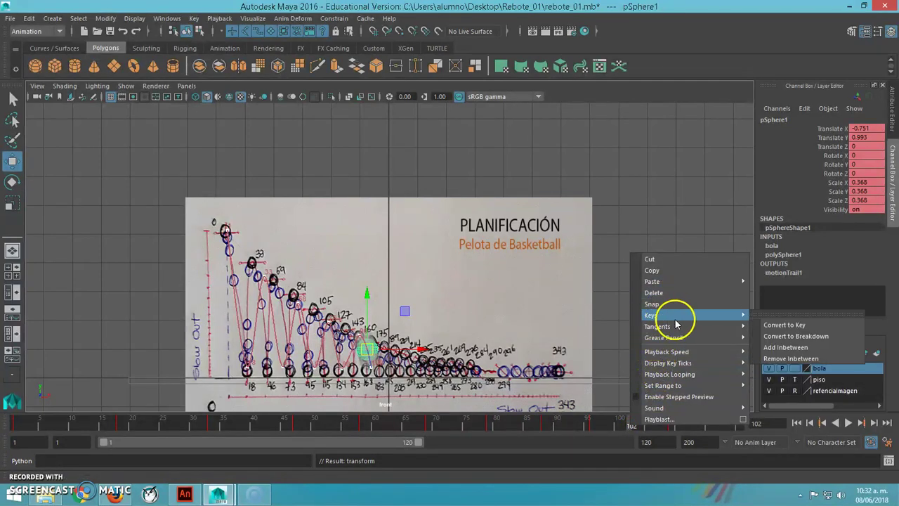
pyautogui.click(790, 315)
pyautogui.moveTo(782, 301); pyautogui.dragTo(662, 203)
pyautogui.click(665, 249)
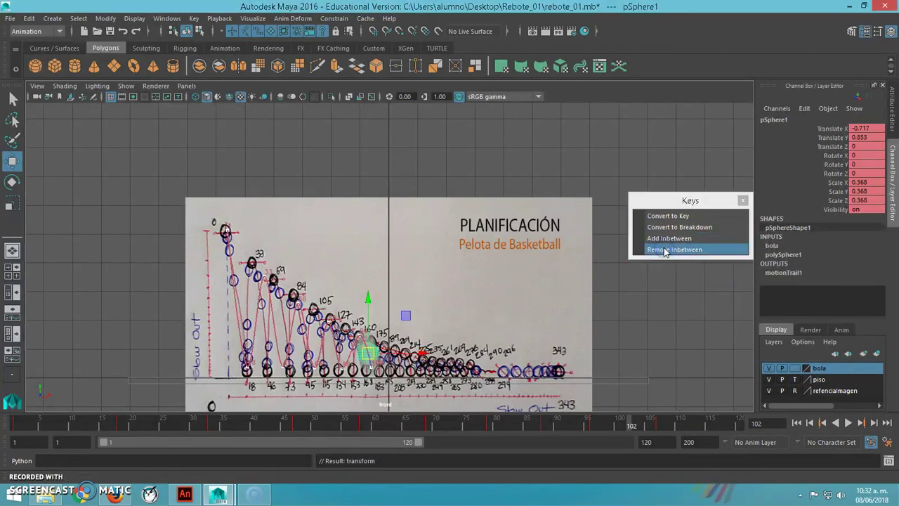
pyautogui.click(665, 249)
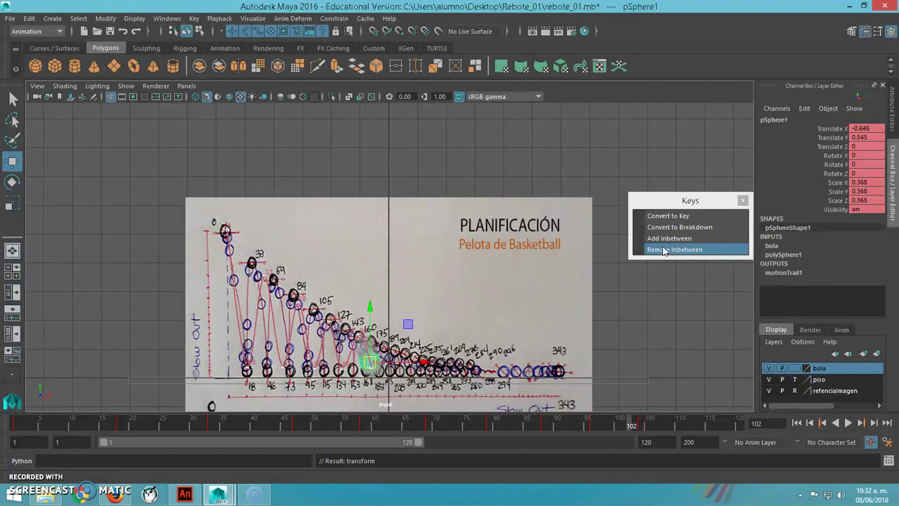
# - Place the sphere at the next peak at frame 108 (about X -0.215, Y 0.997) and at the following floor contact at frame 112
pyautogui.moveTo(624, 427); pyautogui.dragTo(668, 430)
pyautogui.moveTo(372, 367); pyautogui.dragTo(385, 347)
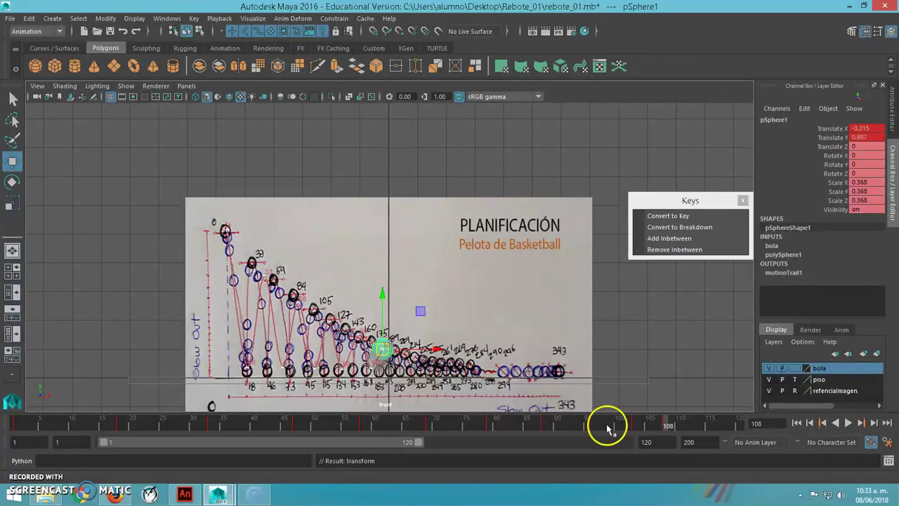
pyautogui.click(685, 423)
pyautogui.moveTo(687, 426); pyautogui.dragTo(691, 426)
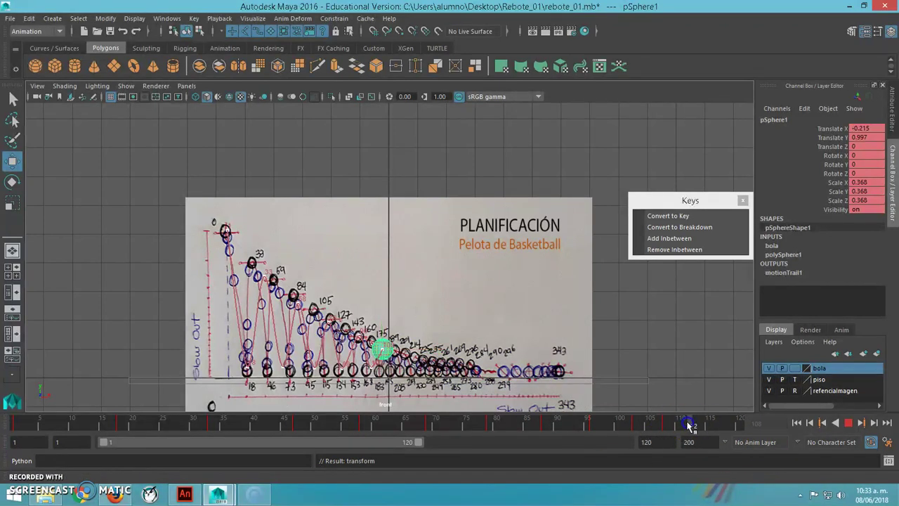
pyautogui.moveTo(382, 349); pyautogui.dragTo(394, 367)
# - Add an inbetween between the keys of the latest peak and floor contact, and go to frame 105
pyautogui.click(673, 426)
pyautogui.click(670, 239)
pyautogui.click(650, 422)
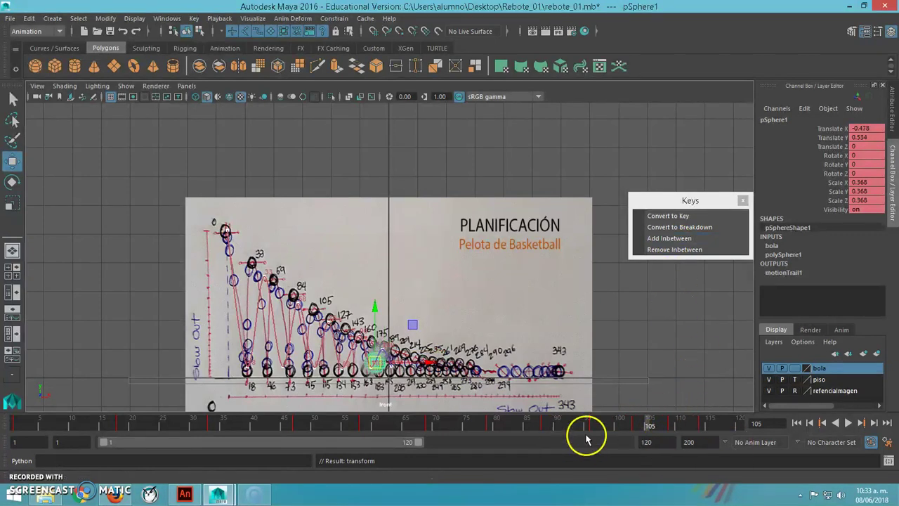
# - Extend the playback range to frame 179 and place the sphere at the next low peak at frame 117, about X 0.313, Y 0.606
pyautogui.click(421, 442)
pyautogui.moveTo(421, 442); pyautogui.dragTo(570, 443)
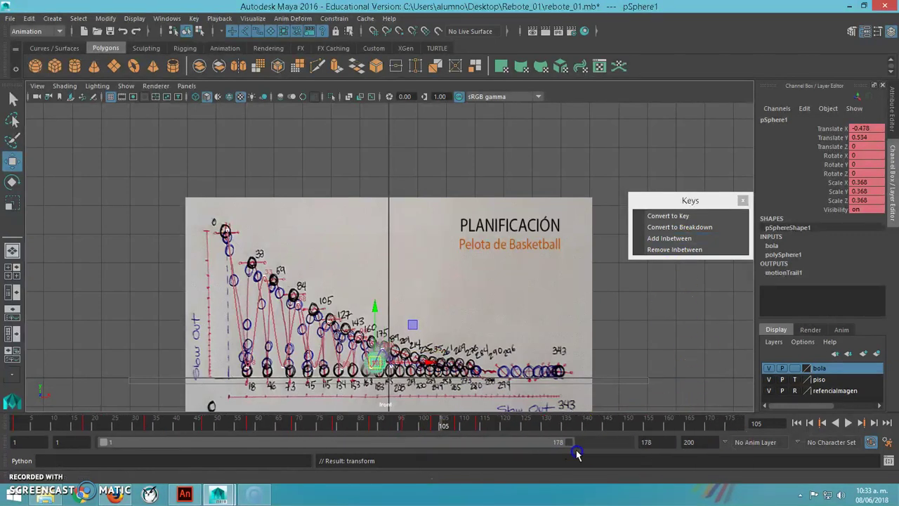
pyautogui.moveTo(485, 423)
pyautogui.mouseDown()
pyautogui.moveTo(260, 401)
pyautogui.moveTo(462, 425)
pyautogui.moveTo(473, 406)
pyautogui.moveTo(477, 420)
pyautogui.moveTo(490, 422)
pyautogui.mouseUp()
pyautogui.moveTo(393, 368); pyautogui.dragTo(397, 361)
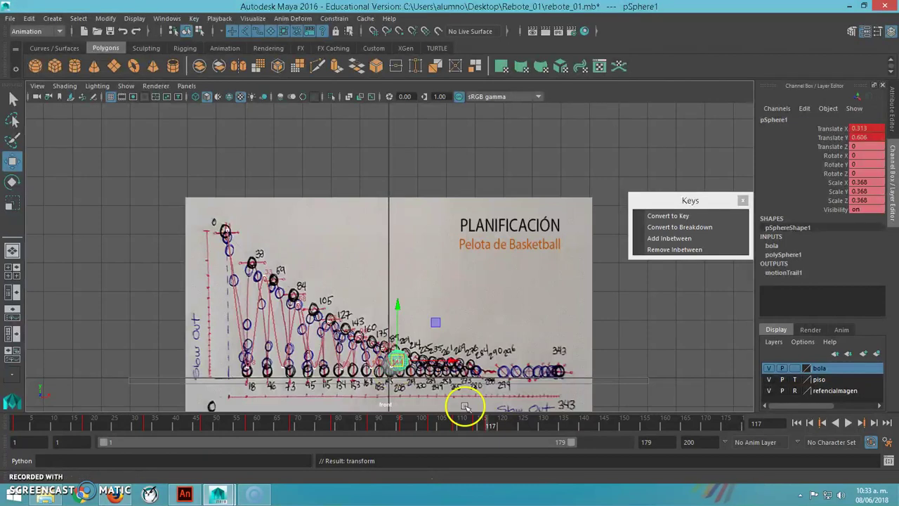
# - Place the sphere at frame 119 (about X 0.567, Y 0.41), frame 121 (about X 0.743, Y 0.489) and frame 122 (about X 0.938, Y 0.371)
pyautogui.click(498, 424)
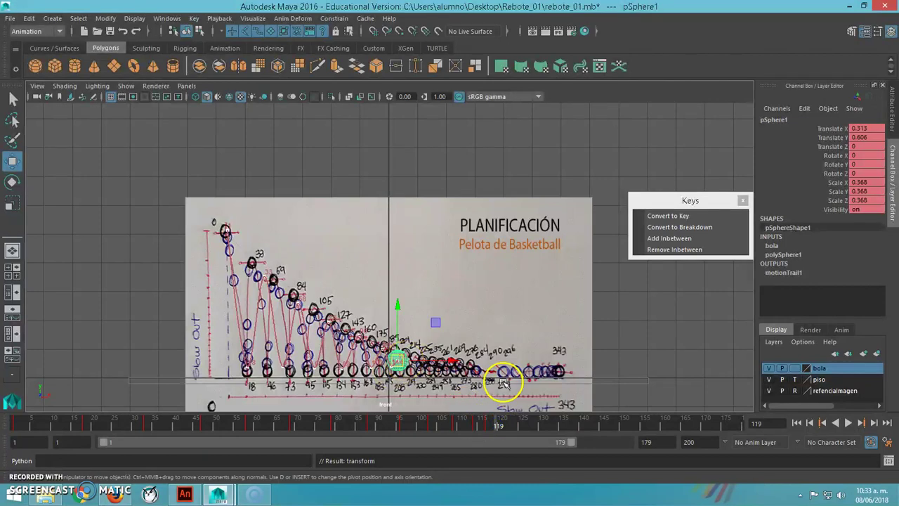
pyautogui.moveTo(451, 366); pyautogui.dragTo(405, 363)
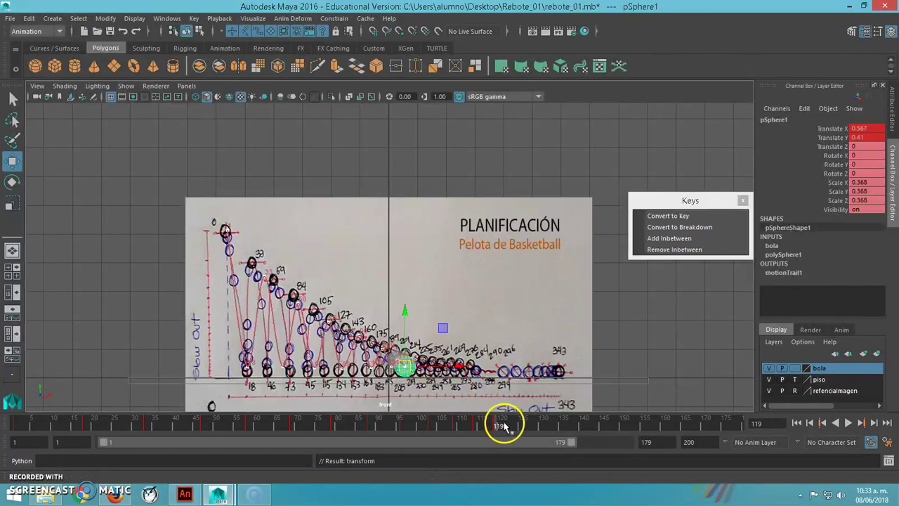
pyautogui.press('s')
pyautogui.moveTo(404, 366); pyautogui.dragTo(411, 364)
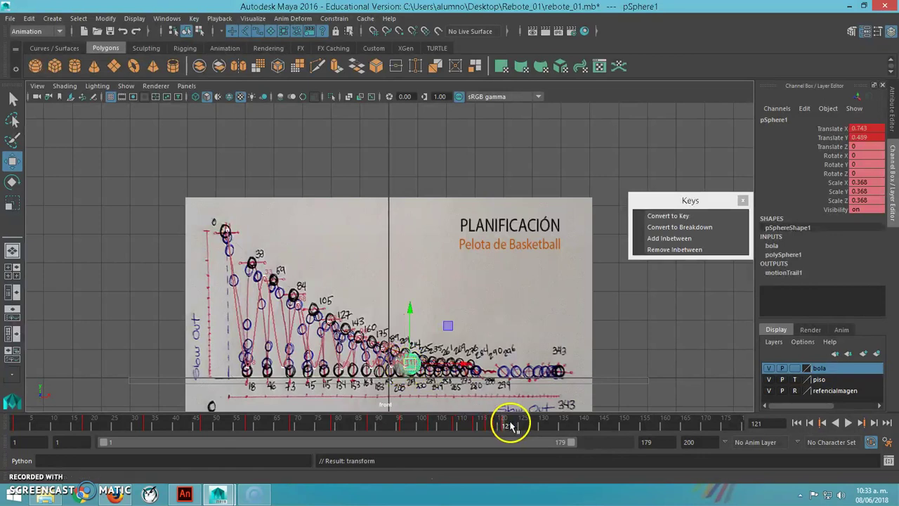
pyautogui.click(507, 425)
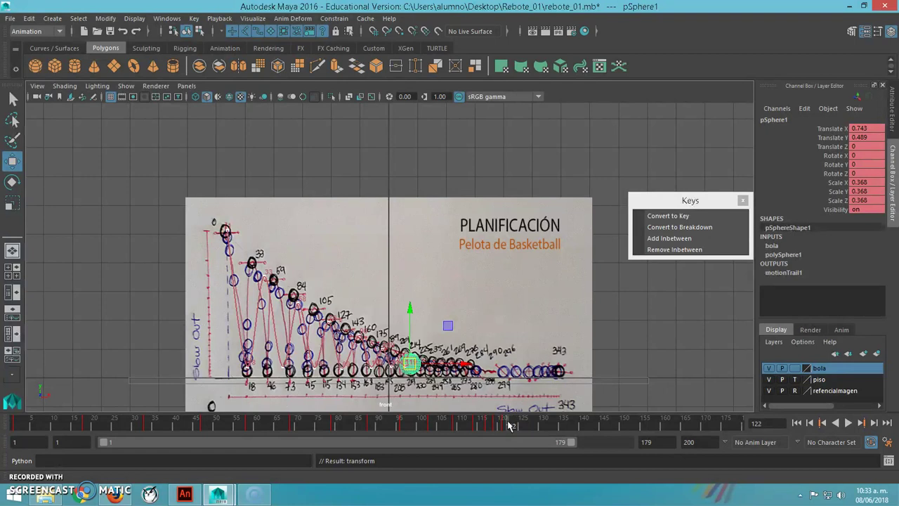
pyautogui.moveTo(410, 364); pyautogui.dragTo(415, 365)
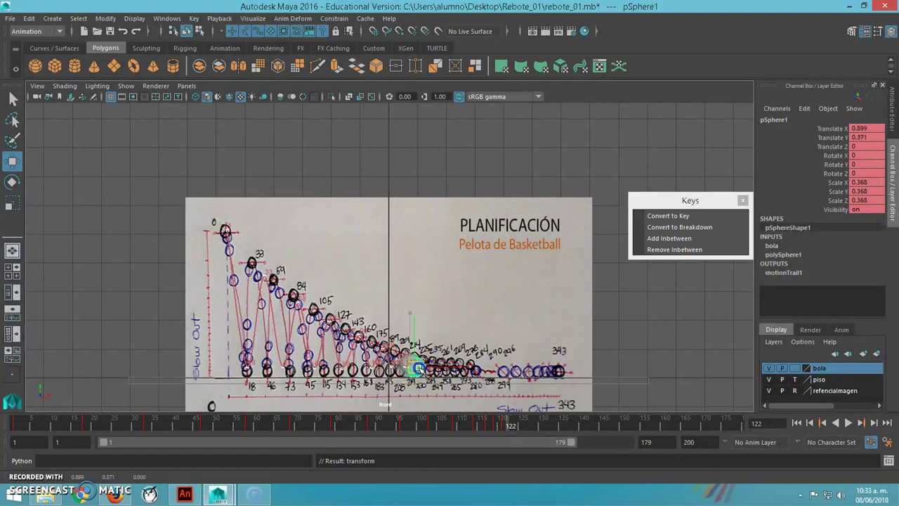
# - Extend the playback range to frame 200 and roll the sphere to the plan's end position there, about X 5.766
pyautogui.moveTo(507, 418); pyautogui.dragTo(662, 439)
pyautogui.press('Escape')
pyautogui.moveTo(572, 445); pyautogui.dragTo(631, 444)
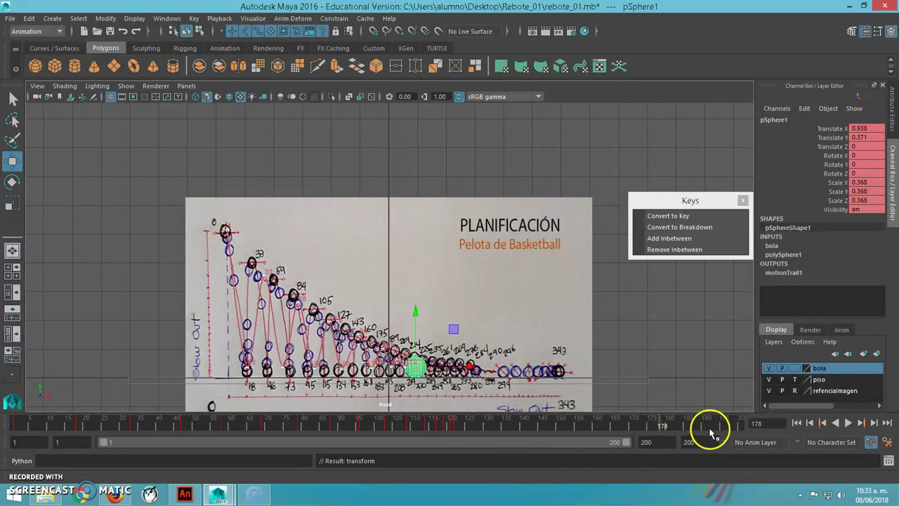
pyautogui.moveTo(472, 367); pyautogui.dragTo(612, 383)
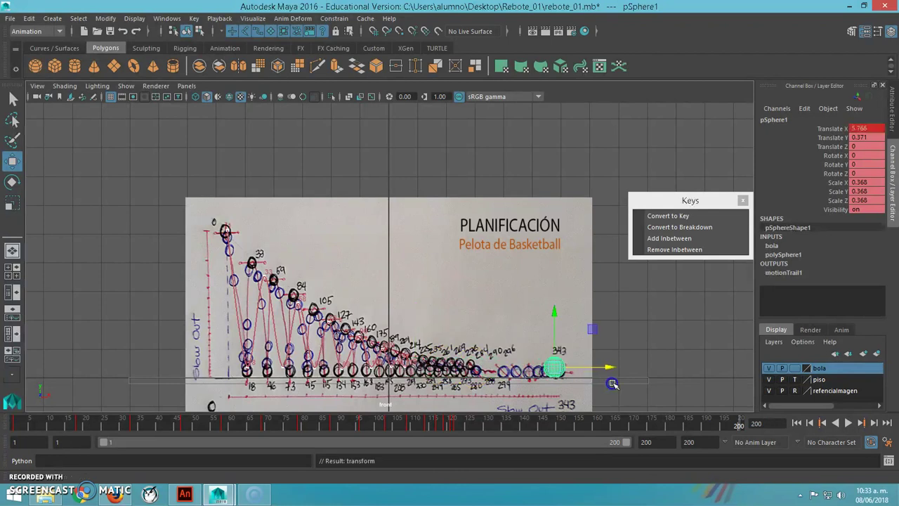
# - Hide the refencialmagen layer, scrub through the bounces and play the animation
pyautogui.moveTo(712, 425); pyautogui.dragTo(596, 408)
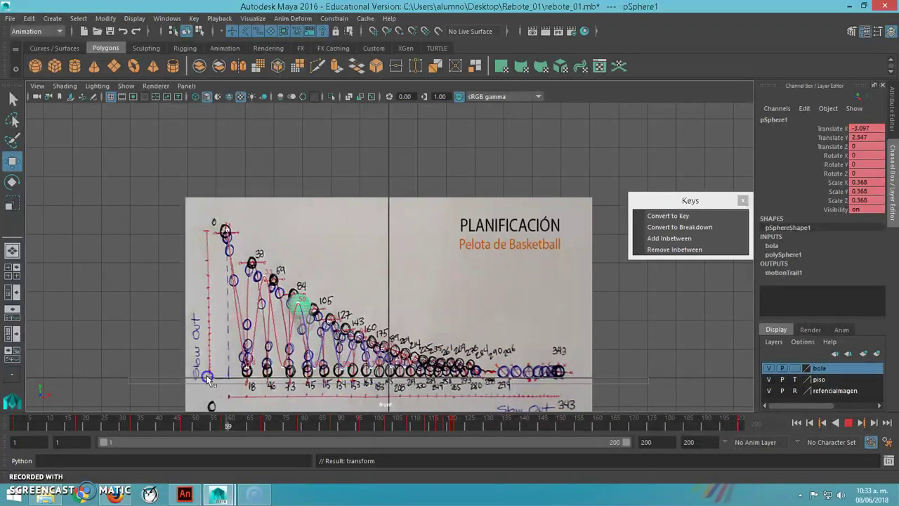
pyautogui.click(768, 390)
pyautogui.moveTo(31, 421); pyautogui.dragTo(291, 406)
pyautogui.hotkey('alt', 'v')
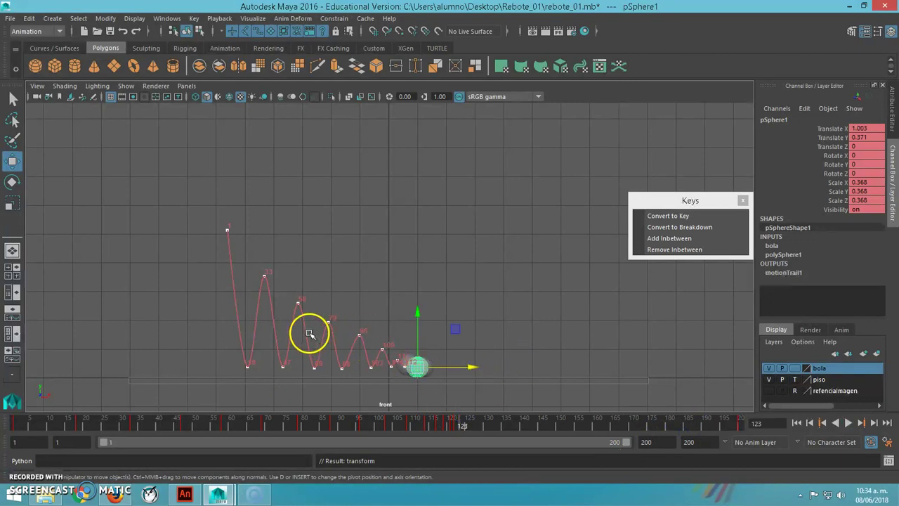
# - Delete the existing motion trail and create a new editable motion trail for the sphere
pyautogui.click(239, 312)
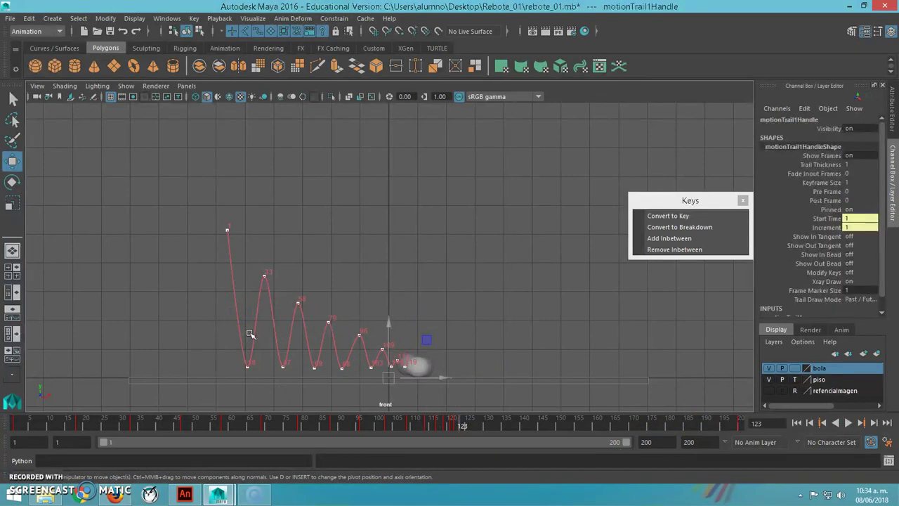
pyautogui.click(250, 334)
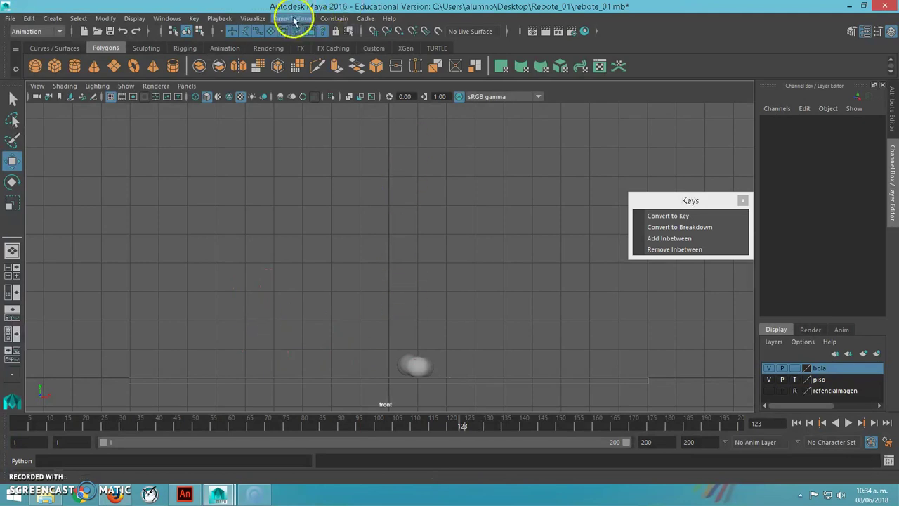
pyautogui.click(293, 19)
pyautogui.click(301, 45)
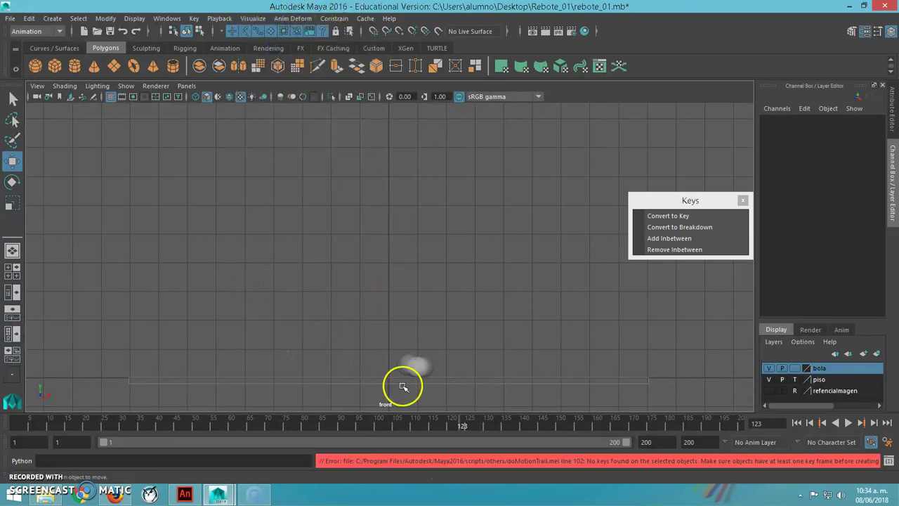
pyautogui.click(361, 421)
pyautogui.click(600, 424)
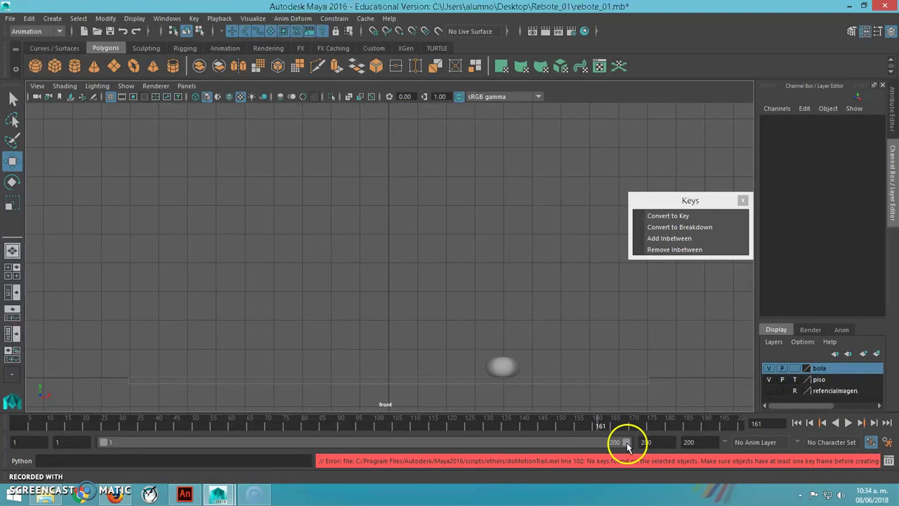
pyautogui.click(501, 367)
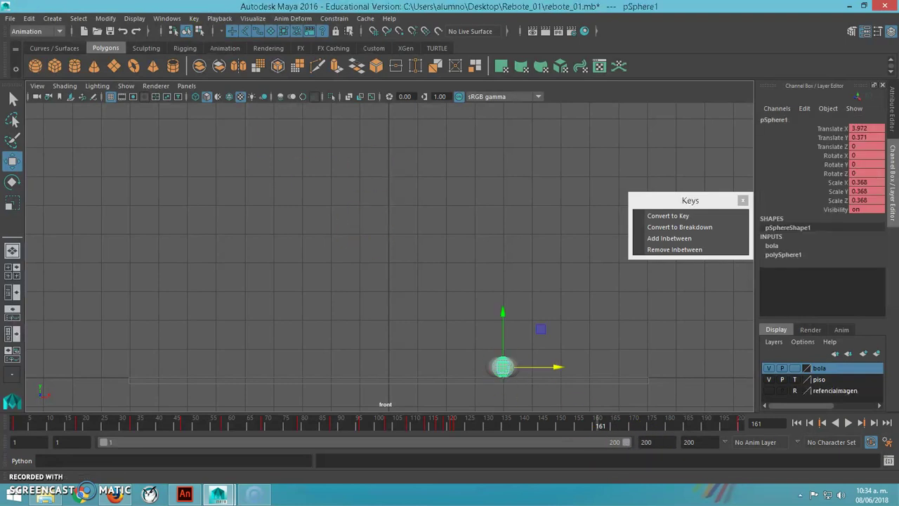
pyautogui.click(293, 18)
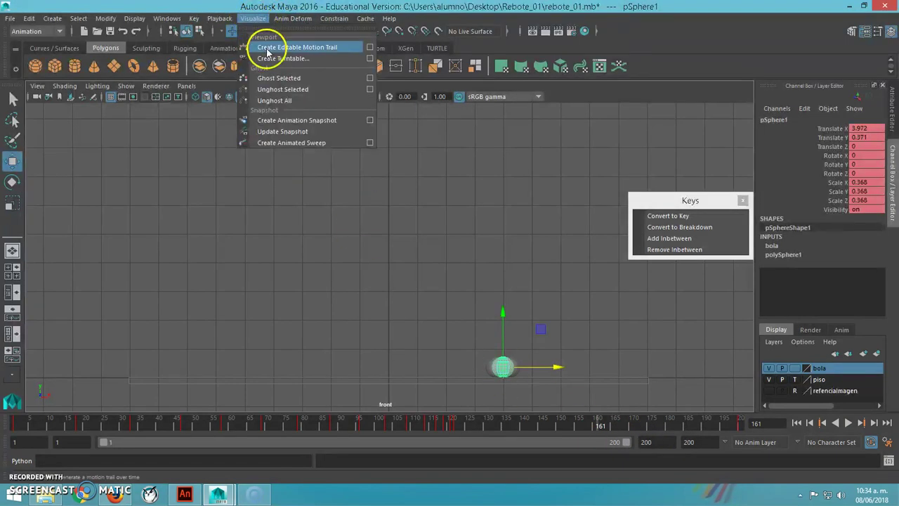
pyautogui.click(267, 44)
# - At the low peak on frame 117, move the sphere to about X 0.347, Y 0.785
pyautogui.moveTo(443, 425); pyautogui.dragTo(373, 422)
pyautogui.scroll(3, 403, 380)
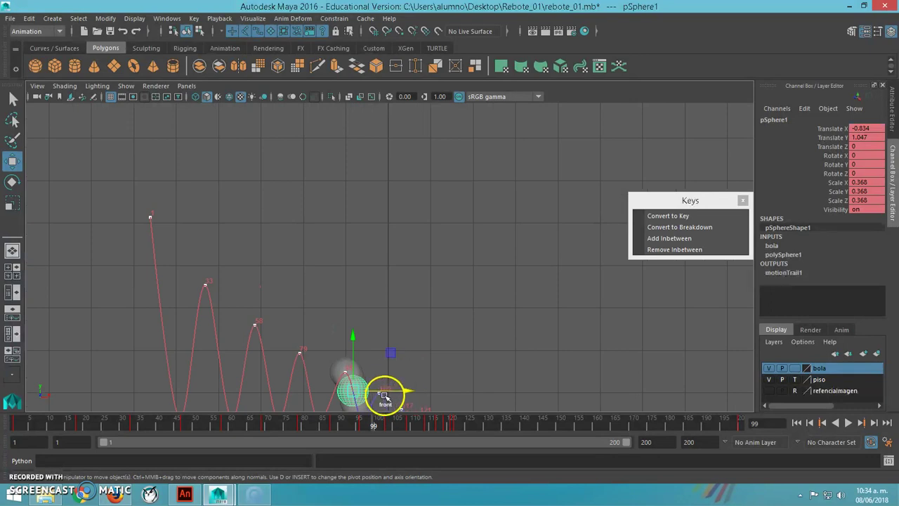
pyautogui.press('f')
pyautogui.scroll(-10, 400, 325)
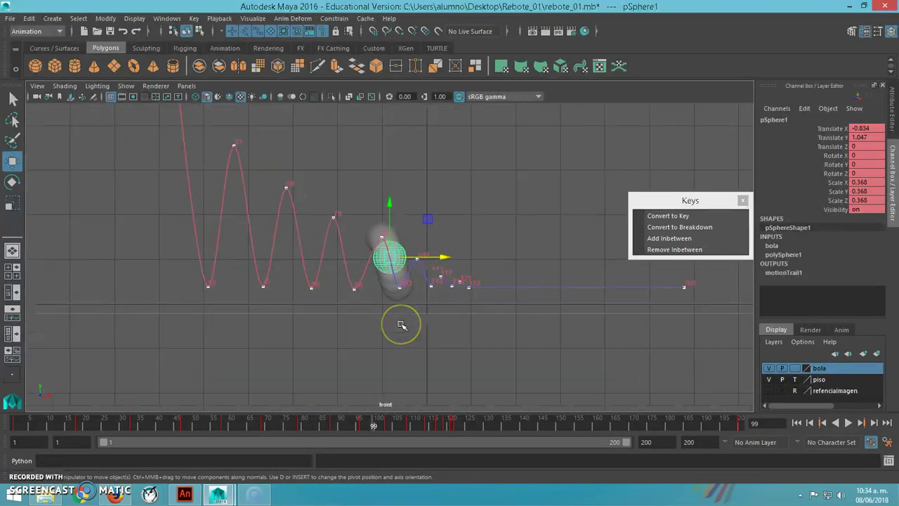
pyautogui.scroll(2, 401, 325)
pyautogui.moveTo(374, 423)
pyautogui.mouseDown()
pyautogui.moveTo(467, 426)
pyautogui.moveTo(440, 429)
pyautogui.mouseUp()
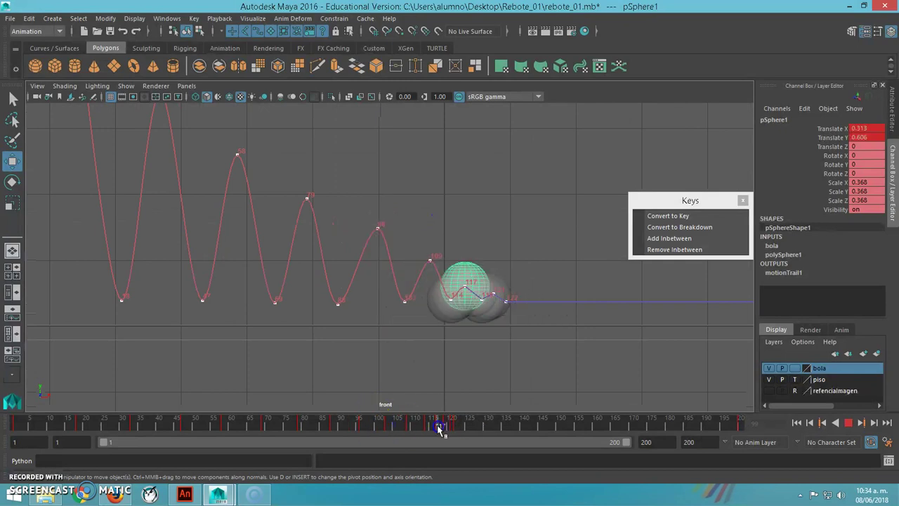
pyautogui.moveTo(466, 247); pyautogui.dragTo(465, 233)
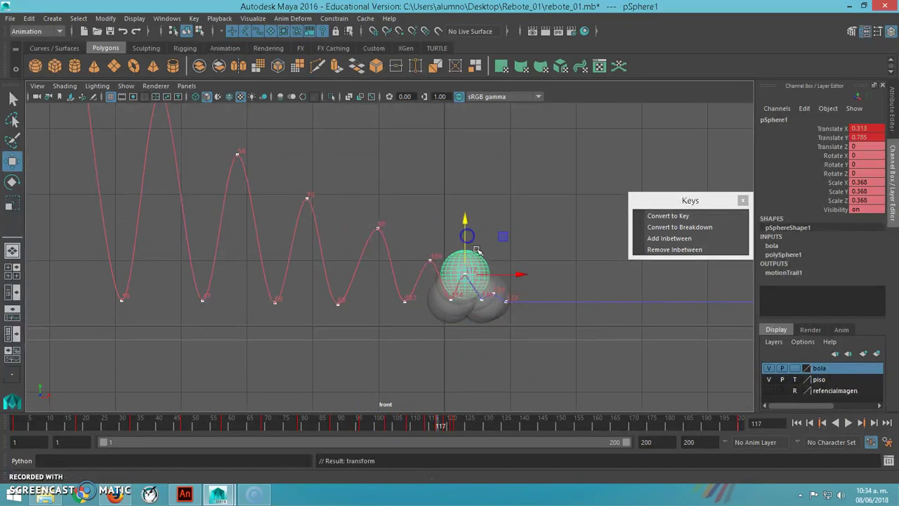
pyautogui.moveTo(504, 274); pyautogui.dragTo(507, 276)
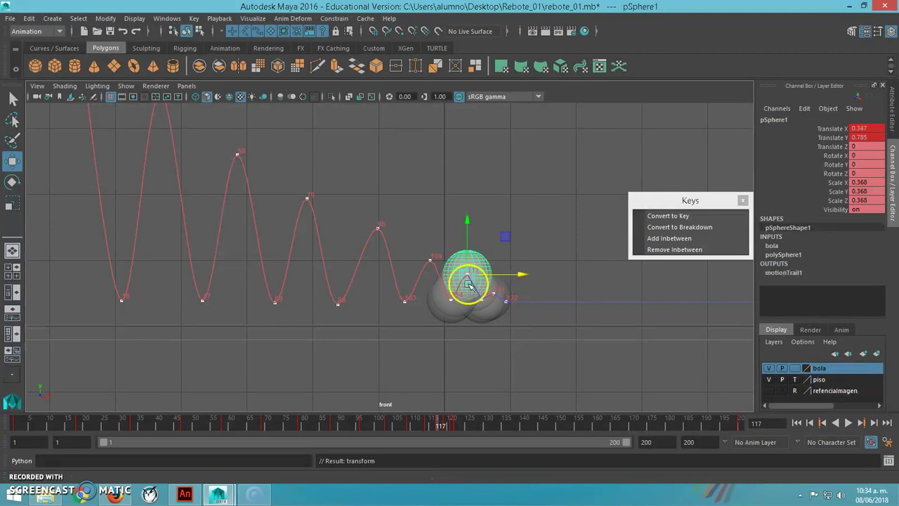
# - Adjust the sphere's peaks: at frame 96 to about X -1.008, and at frame 79 to about X -2.049, Y 2.012
pyautogui.moveTo(396, 422); pyautogui.dragTo(360, 393)
pyautogui.moveTo(414, 227); pyautogui.dragTo(389, 220)
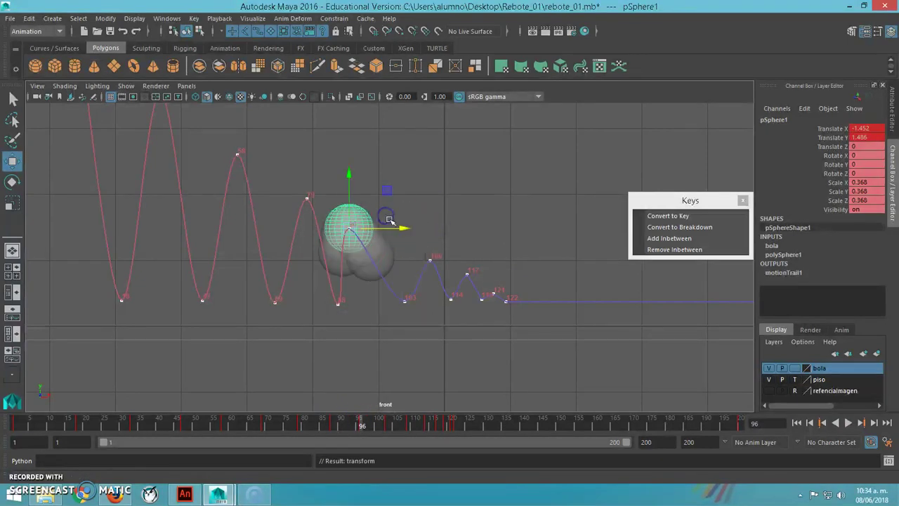
pyautogui.hotkey('ctrl', 'z')
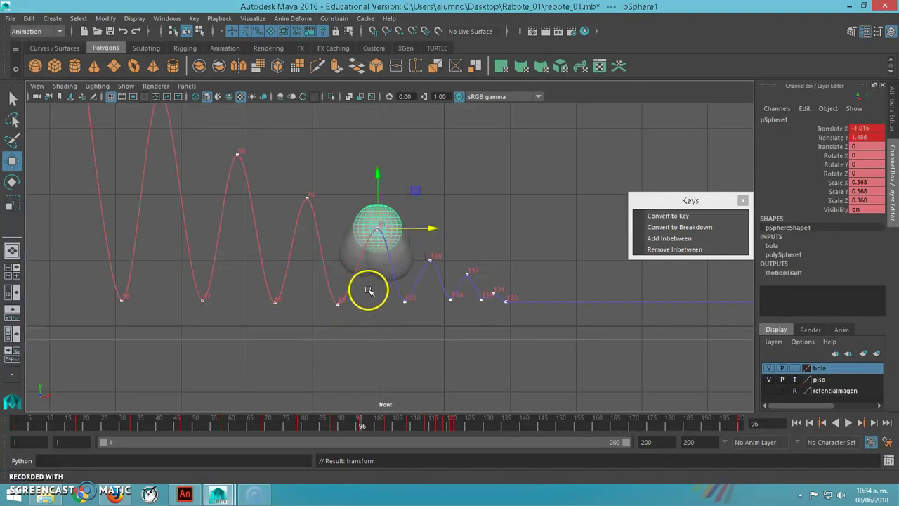
pyautogui.moveTo(419, 227); pyautogui.dragTo(420, 227)
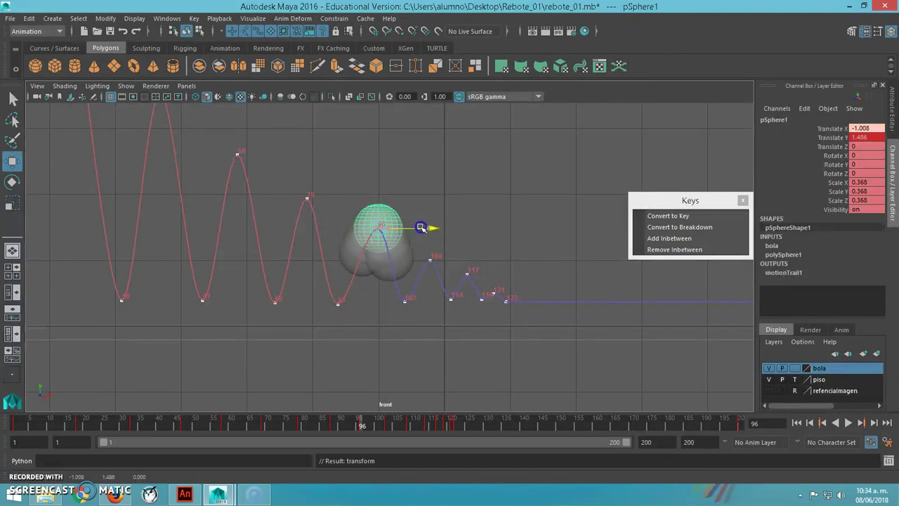
pyautogui.moveTo(331, 420); pyautogui.dragTo(300, 425)
pyautogui.moveTo(360, 199); pyautogui.dragTo(363, 194)
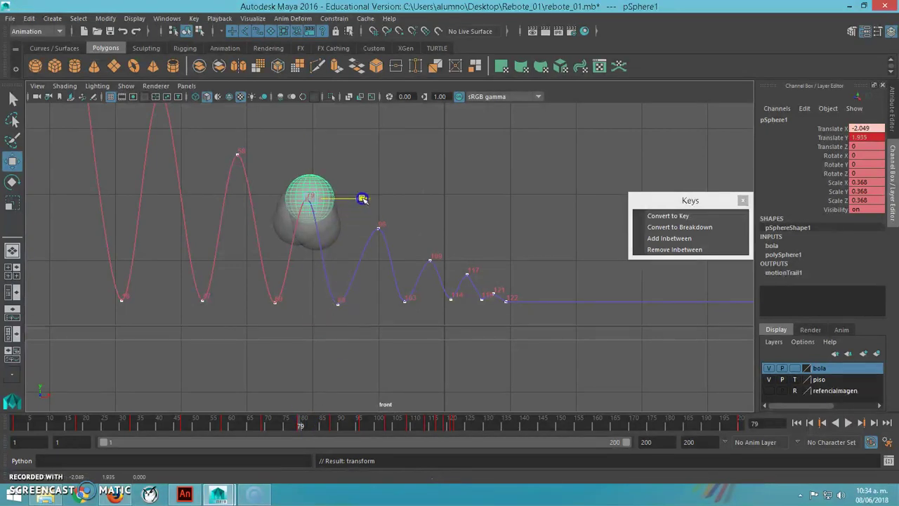
pyautogui.moveTo(309, 155); pyautogui.dragTo(311, 151)
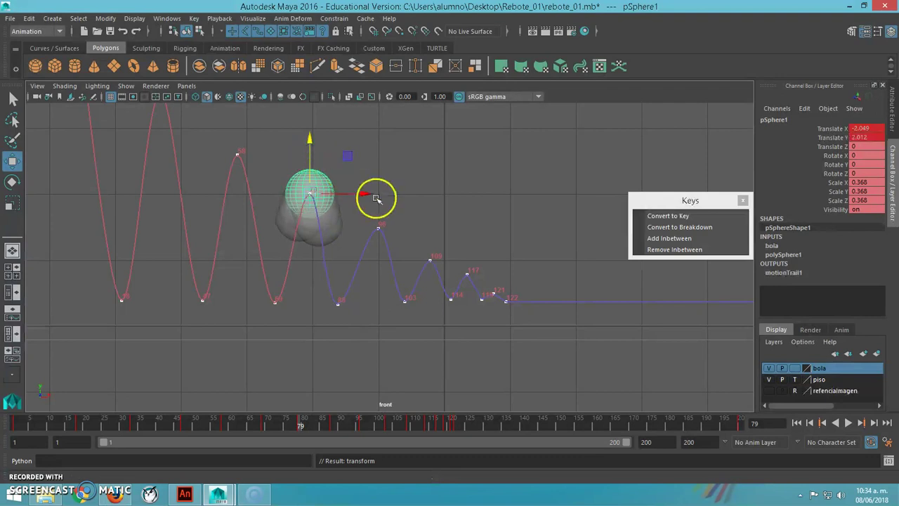
# - Go back to the peak at frame 58 and turn off ghosting with Unghost All
pyautogui.press(',')
pyautogui.press(',')
pyautogui.scroll(-7, 251, 232)
pyautogui.scroll(1, 251, 232)
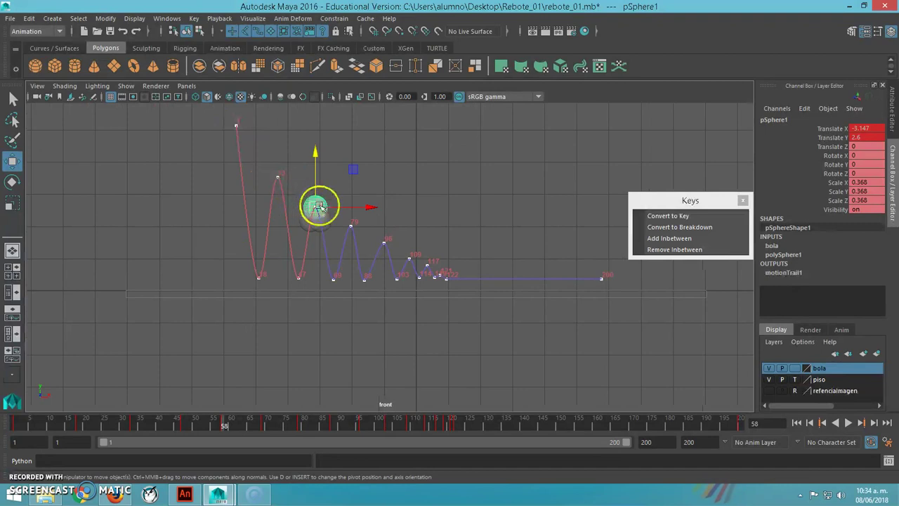
pyautogui.scroll(3, 396, 321)
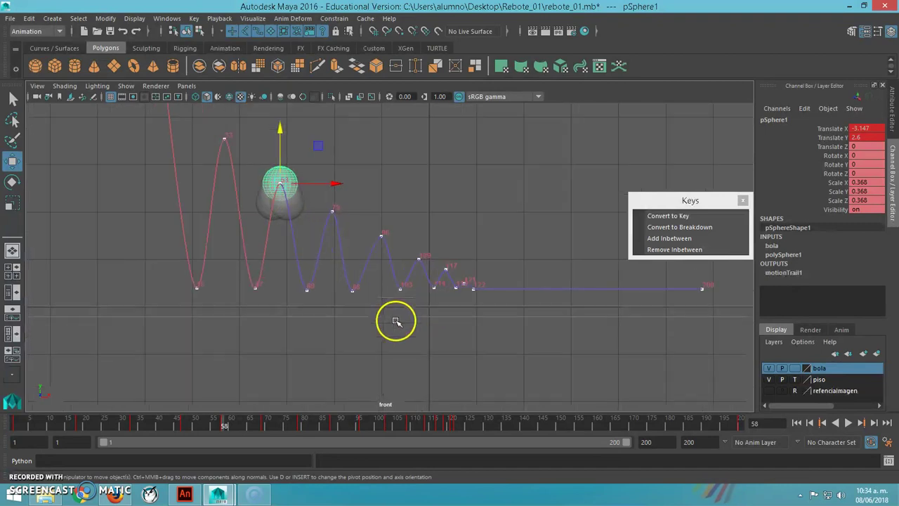
pyautogui.click(326, 199)
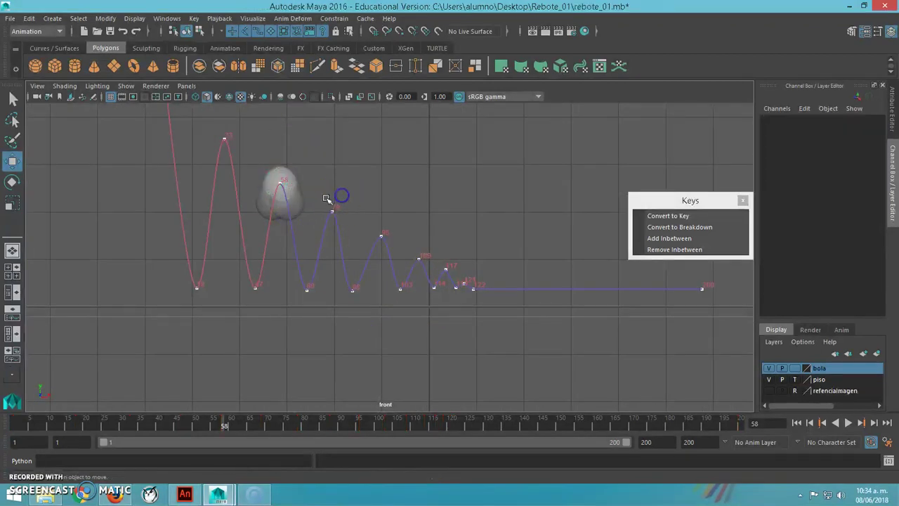
pyautogui.click(281, 174)
pyautogui.click(299, 19)
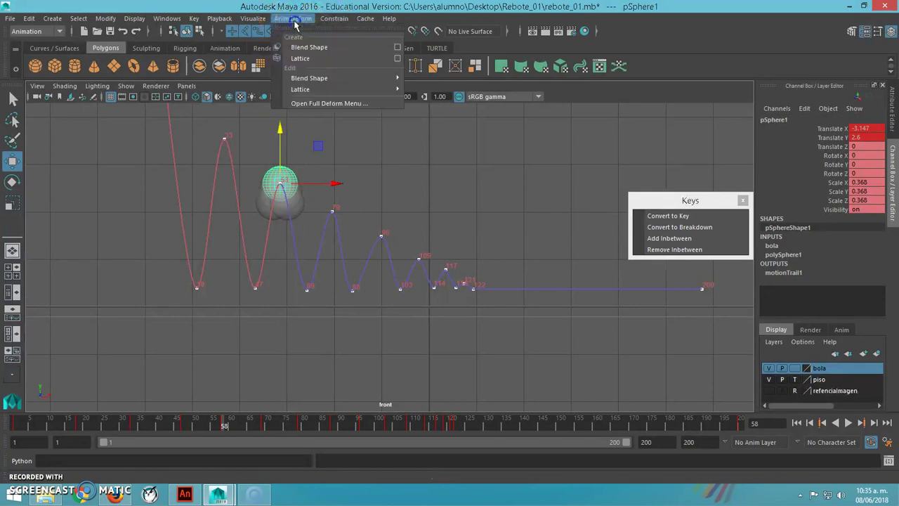
pyautogui.click(323, 24)
pyautogui.click(254, 19)
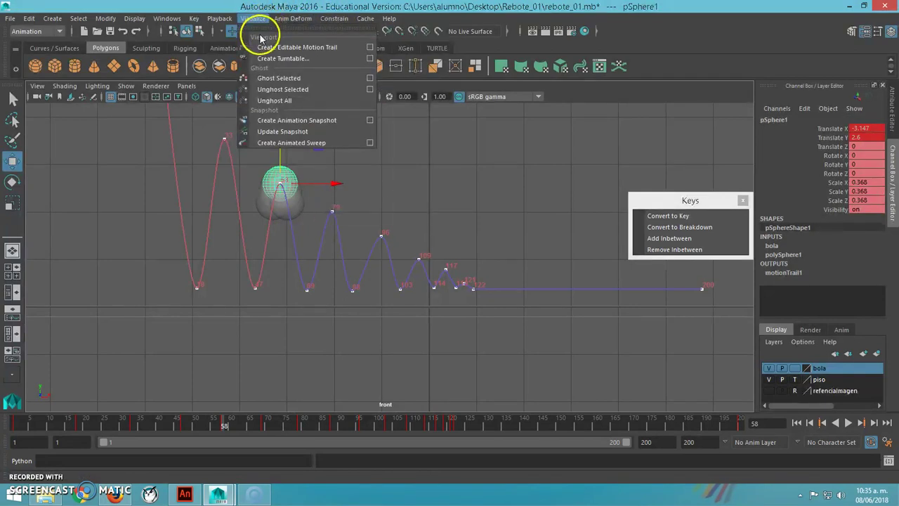
pyautogui.click(269, 102)
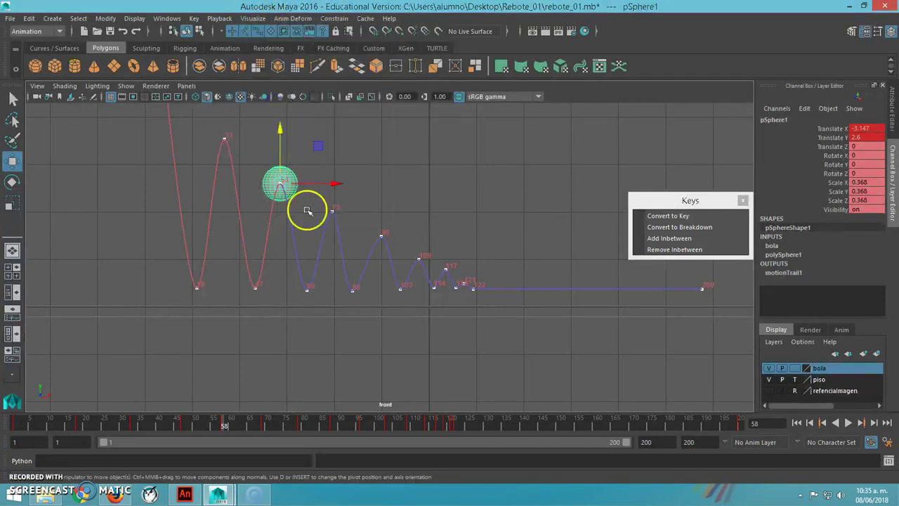
# - Raise the sphere slightly at the peaks on frames 109 and 121, and advance to the final key at frame 200
pyautogui.moveTo(344, 429); pyautogui.dragTo(413, 406)
pyautogui.click(408, 419)
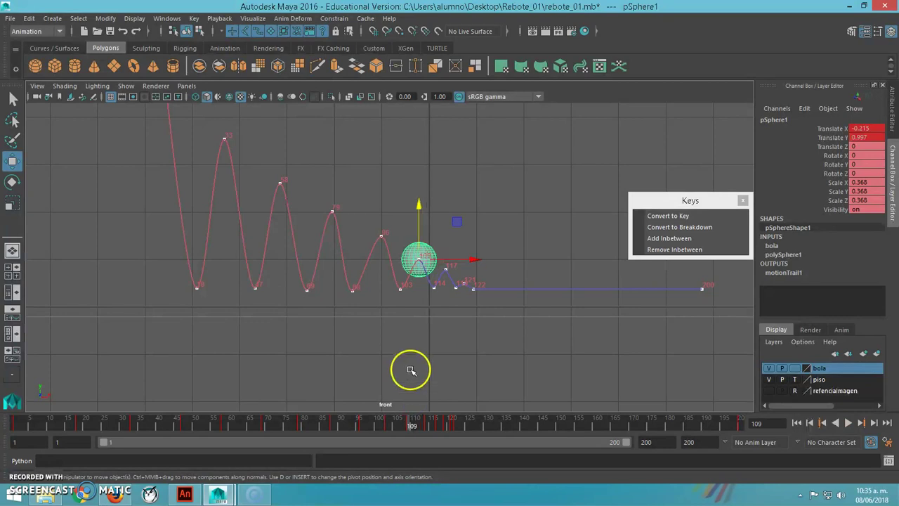
pyautogui.moveTo(419, 205); pyautogui.dragTo(417, 201)
pyautogui.click(459, 327)
pyautogui.moveTo(401, 422); pyautogui.dragTo(452, 424)
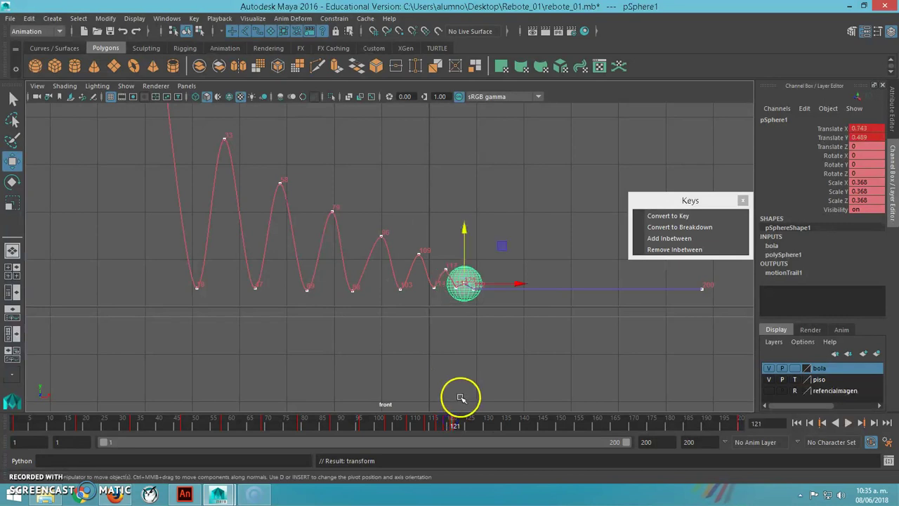
pyautogui.moveTo(465, 230); pyautogui.dragTo(465, 225)
pyautogui.click(472, 330)
pyautogui.press('.')
pyautogui.press('.')
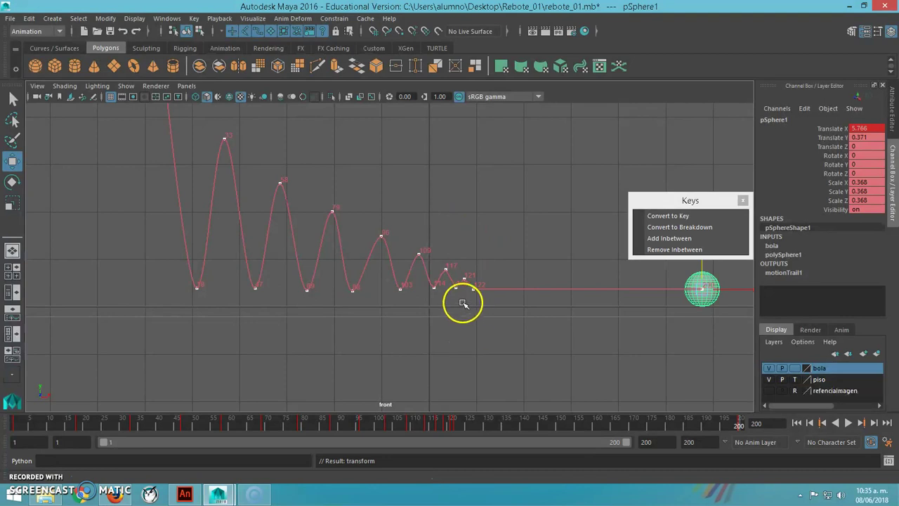
# - Detach the Animation Editors list as a floating window, move the Keys window out of the way, and open the Graph Editor
pyautogui.moveTo(453, 284); pyautogui.dragTo(468, 290)
pyautogui.scroll(5, 459, 305)
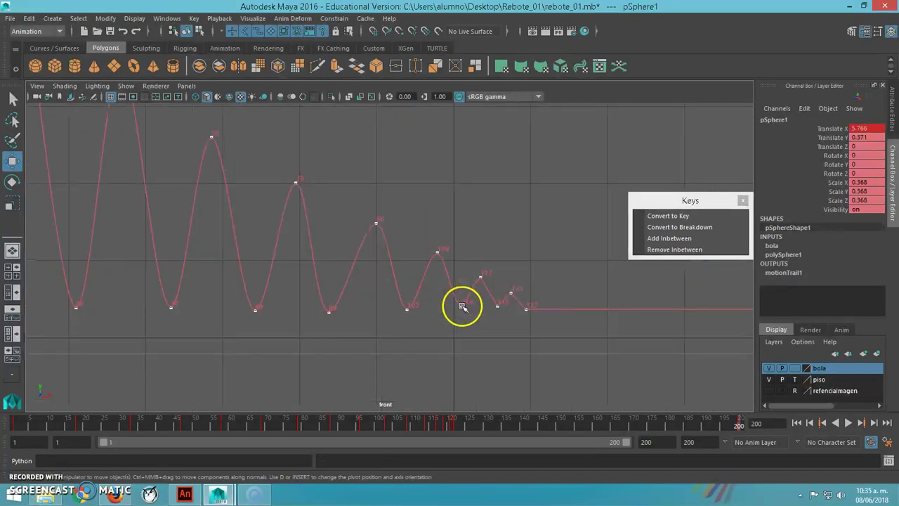
pyautogui.scroll(-5, 541, 335)
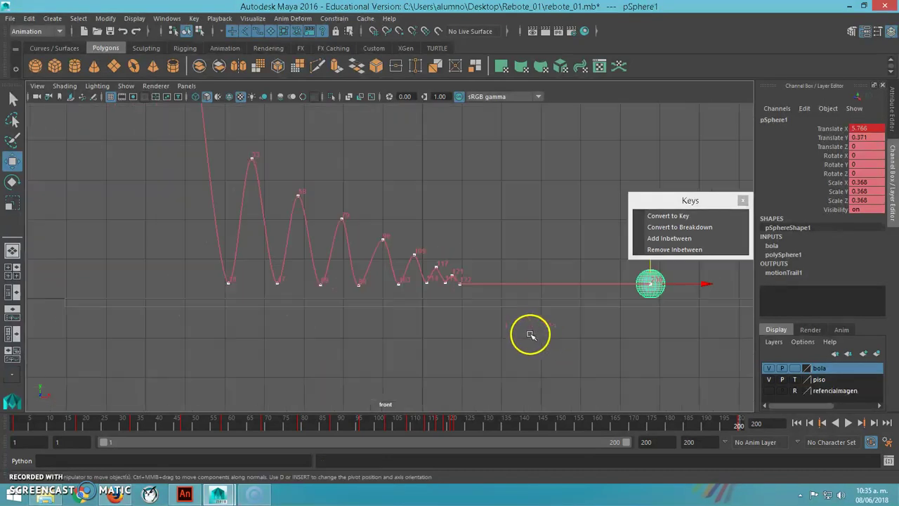
pyautogui.scroll(-2, 351, 260)
pyautogui.click(166, 18)
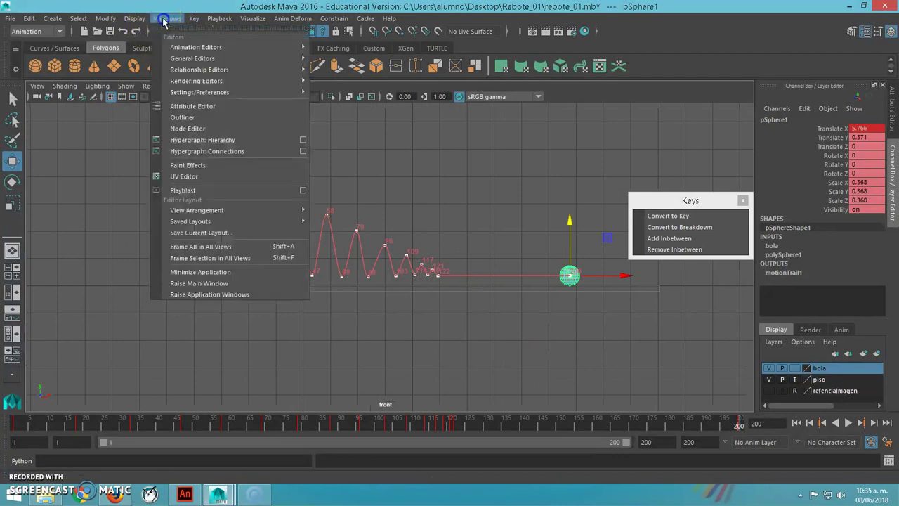
pyautogui.moveTo(197, 47)
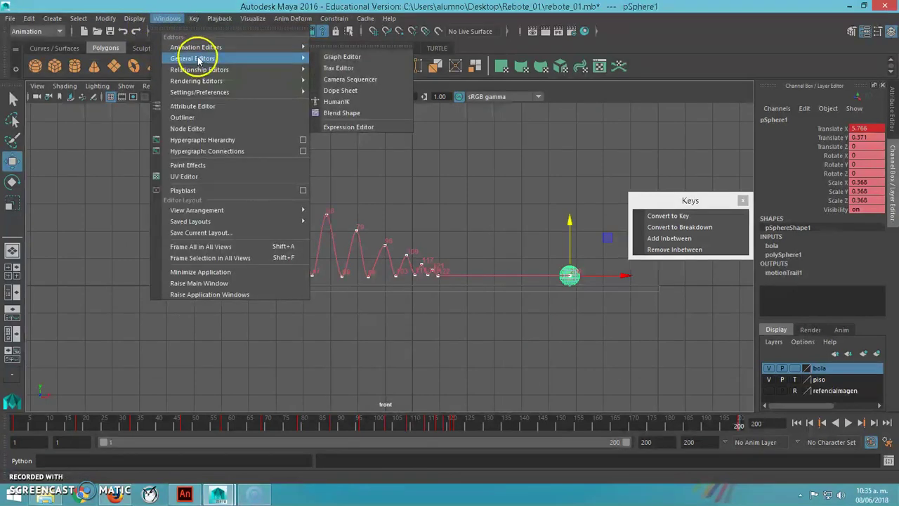
pyautogui.click(354, 44)
pyautogui.moveTo(351, 31); pyautogui.dragTo(705, 31)
pyautogui.moveTo(675, 202); pyautogui.dragTo(546, 70)
pyautogui.click(683, 47)
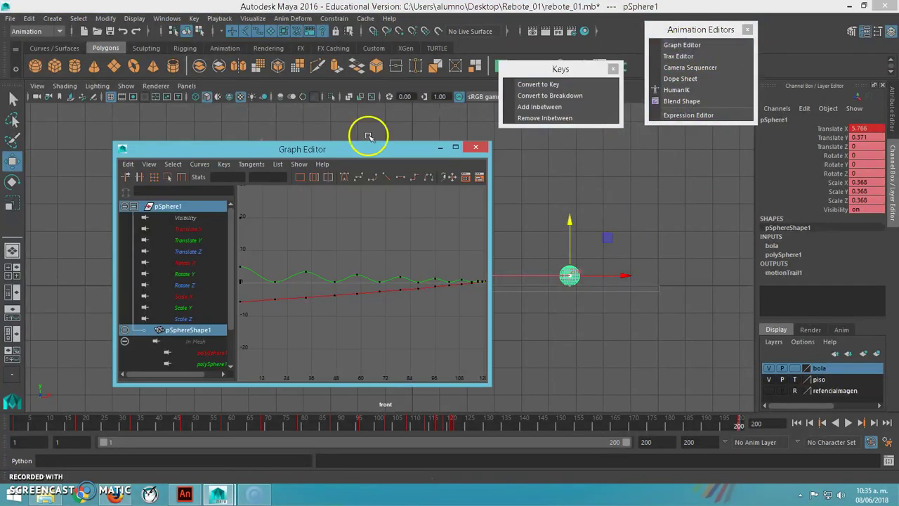
# - Isolate the sphere's Translate Y curve in a maximized Graph Editor and frame the whole curve
pyautogui.click(190, 240)
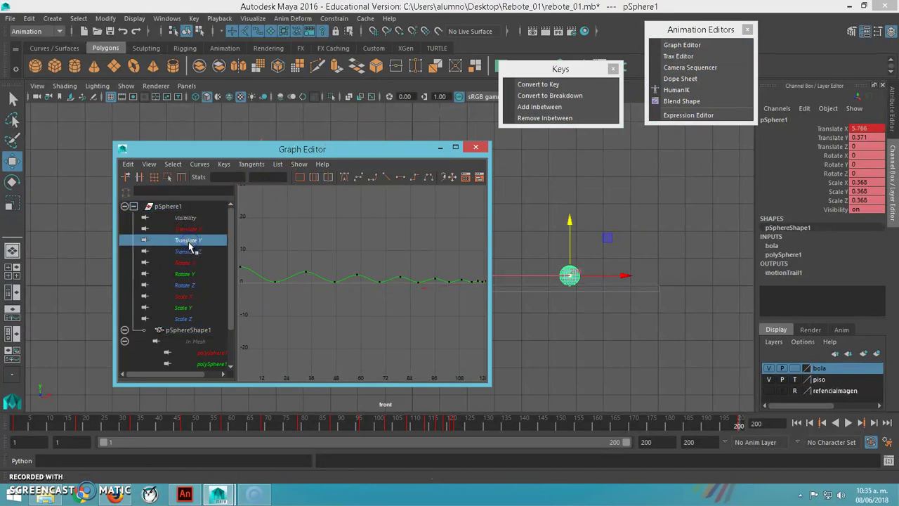
pyautogui.click(455, 146)
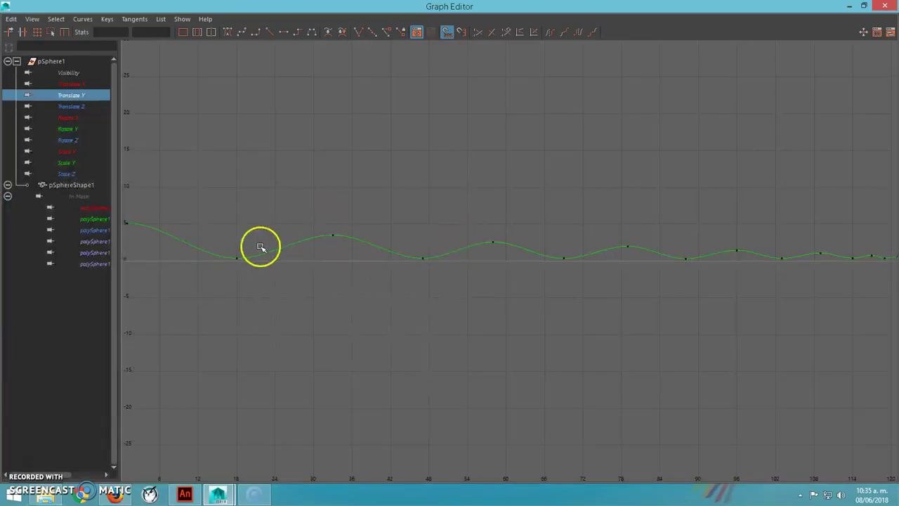
pyautogui.scroll(-3, 340, 343)
pyautogui.press('f')
pyautogui.scroll(-2, 340, 344)
# - Select the floor-contact keys on the Translate Y curve, break their tangents and free the tangent weights
pyautogui.click(350, 344)
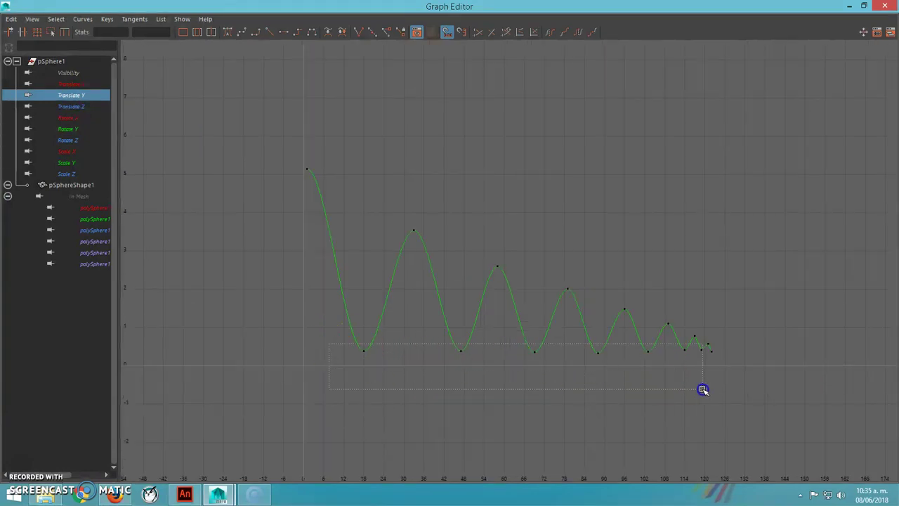
pyautogui.moveTo(703, 389); pyautogui.dragTo(704, 390)
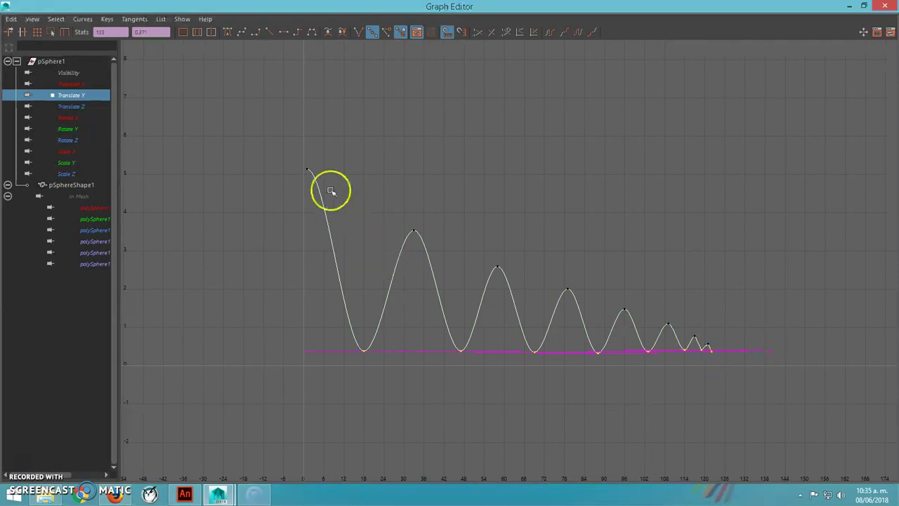
pyautogui.click(359, 35)
pyautogui.click(387, 31)
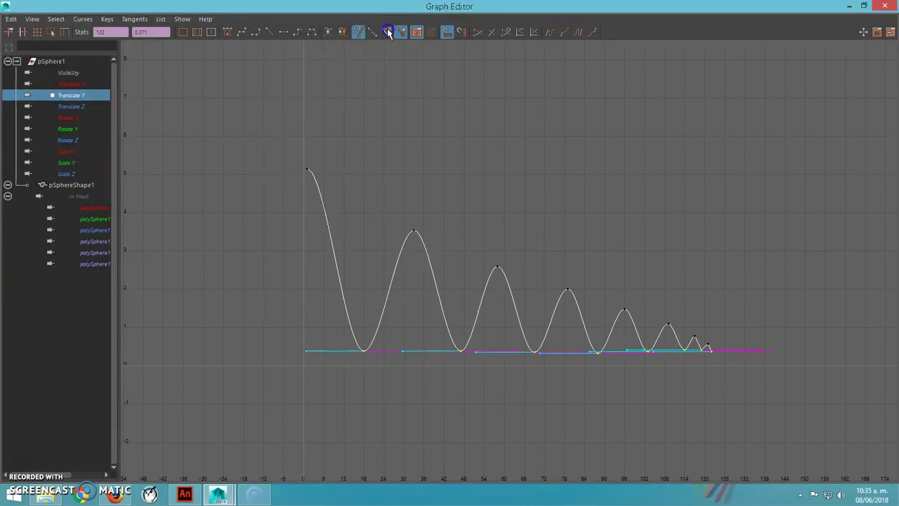